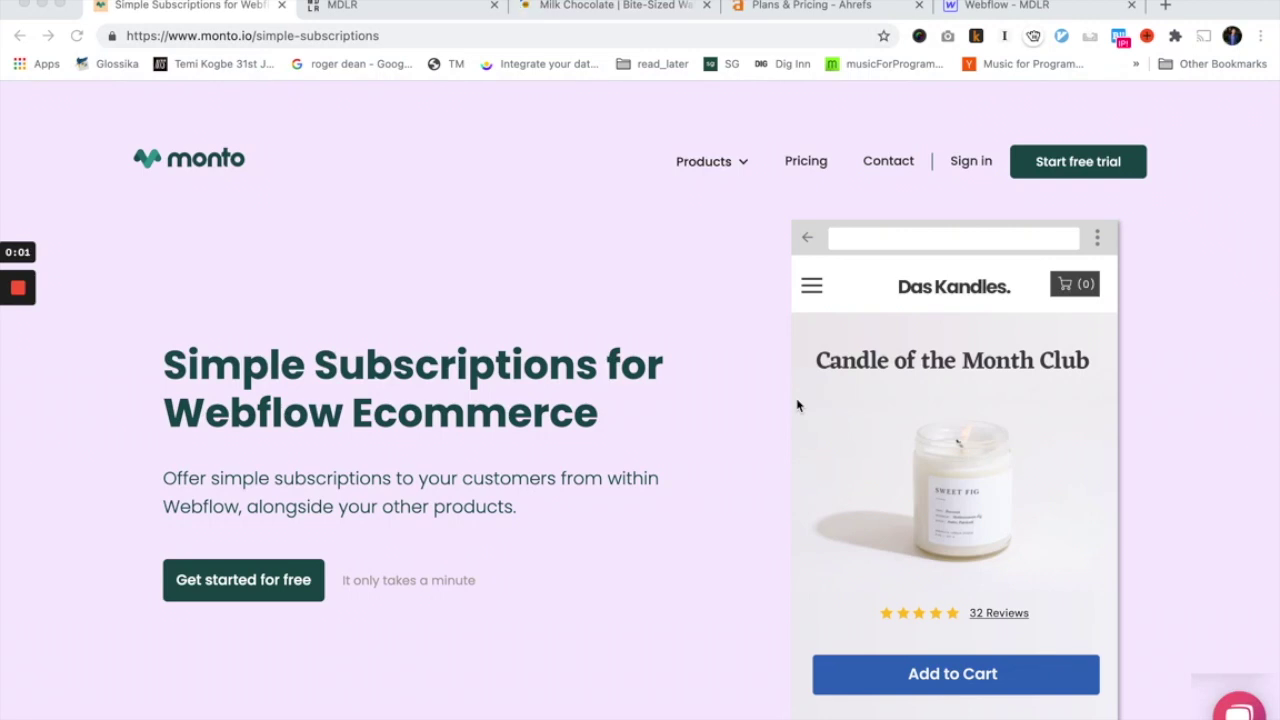
key("XF86AudioRaiseVolume")
key("XF86AudioRaiseVolume")
key("XF86AudioRaiseVolume")
key("XF86AudioLowerVolume")
key("XF86AudioRaiseVolume")
- Look over the MDLR store and Monto subscriptions page, and show the Subscribe & Save delivery frequencies on the Muddy Bites order page
left_click(398, 12)
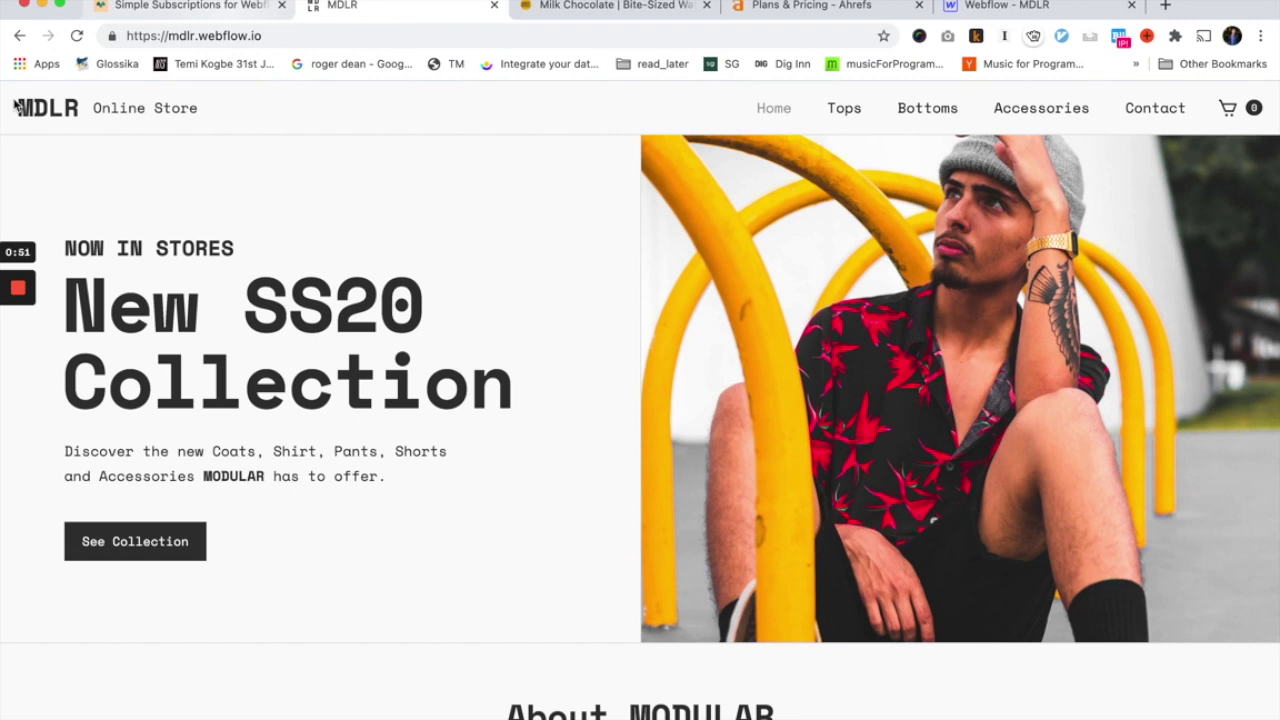
left_click(212, 8)
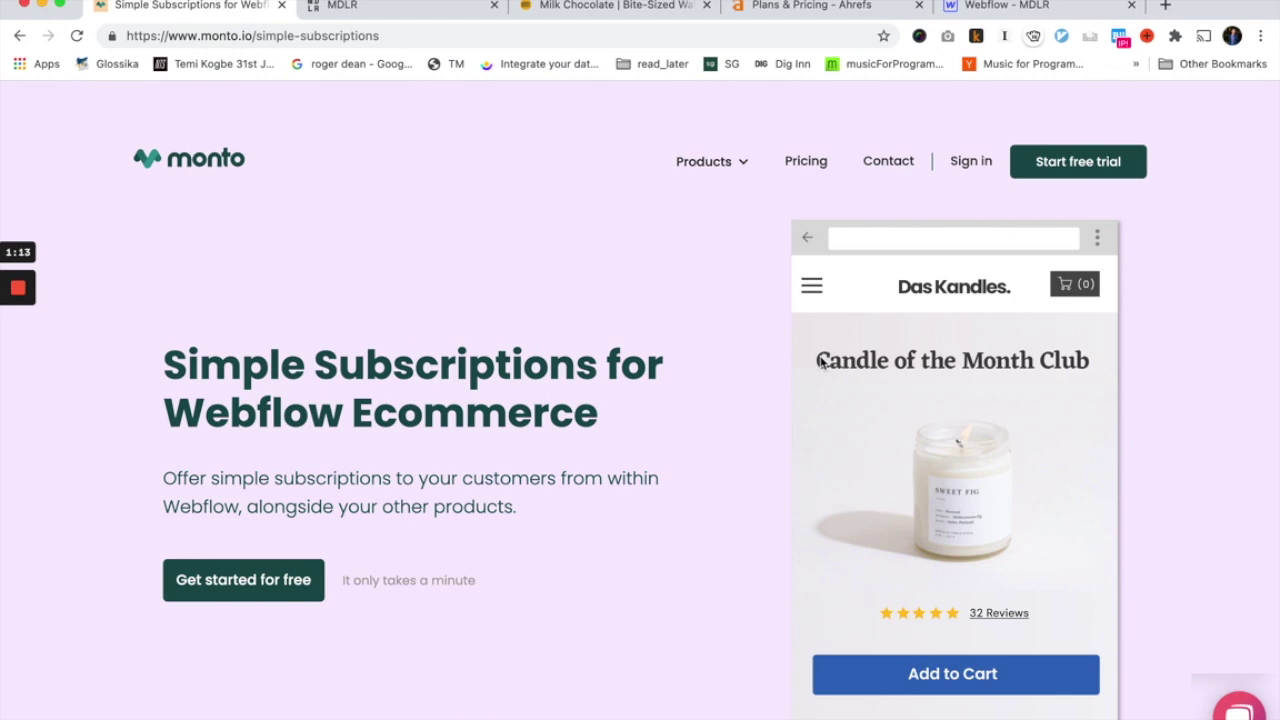
left_click(624, 11)
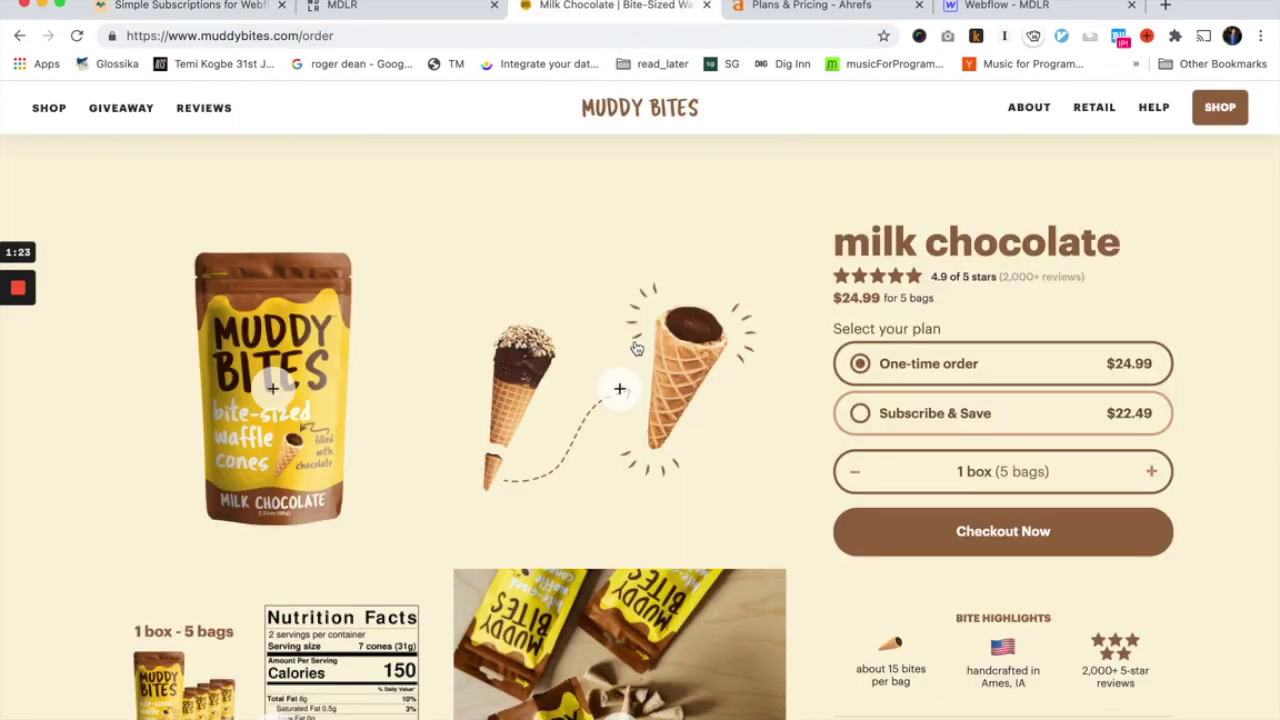
left_click(920, 420)
left_click(951, 482)
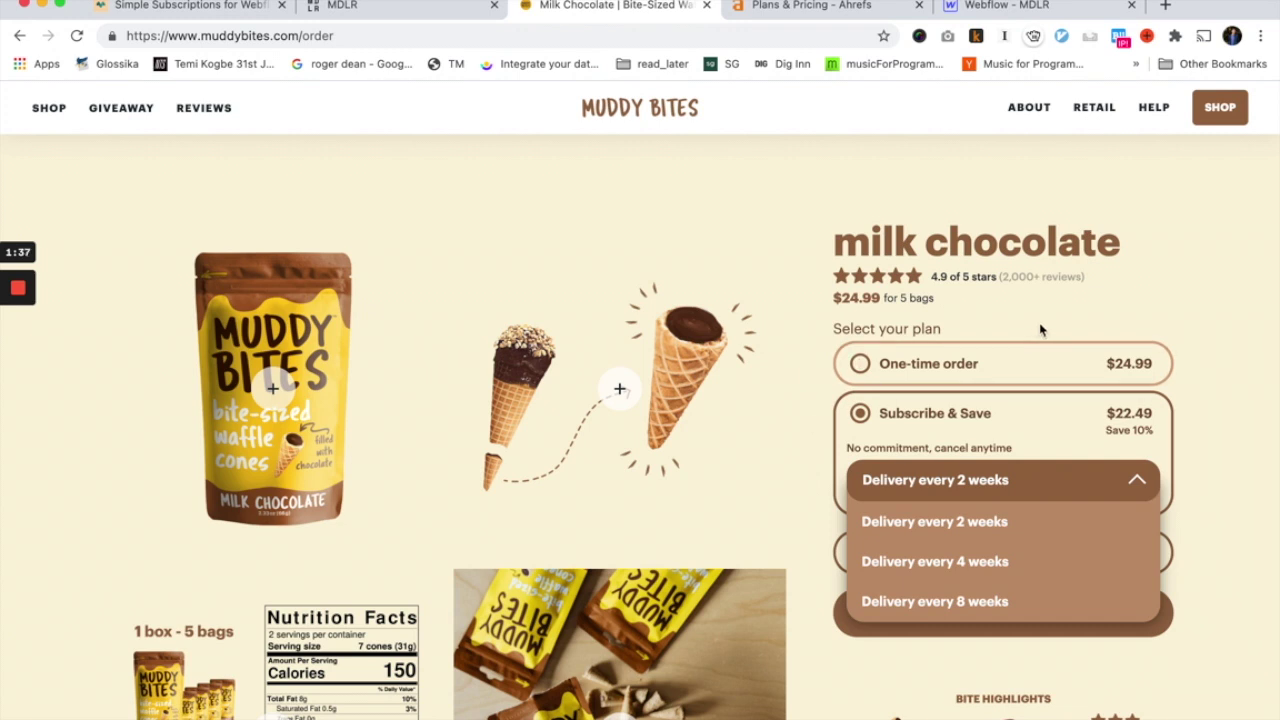
- Examine the Lite plan's monthly price and 7-day trial offer on the Ahrefs pricing page
left_click(789, 10)
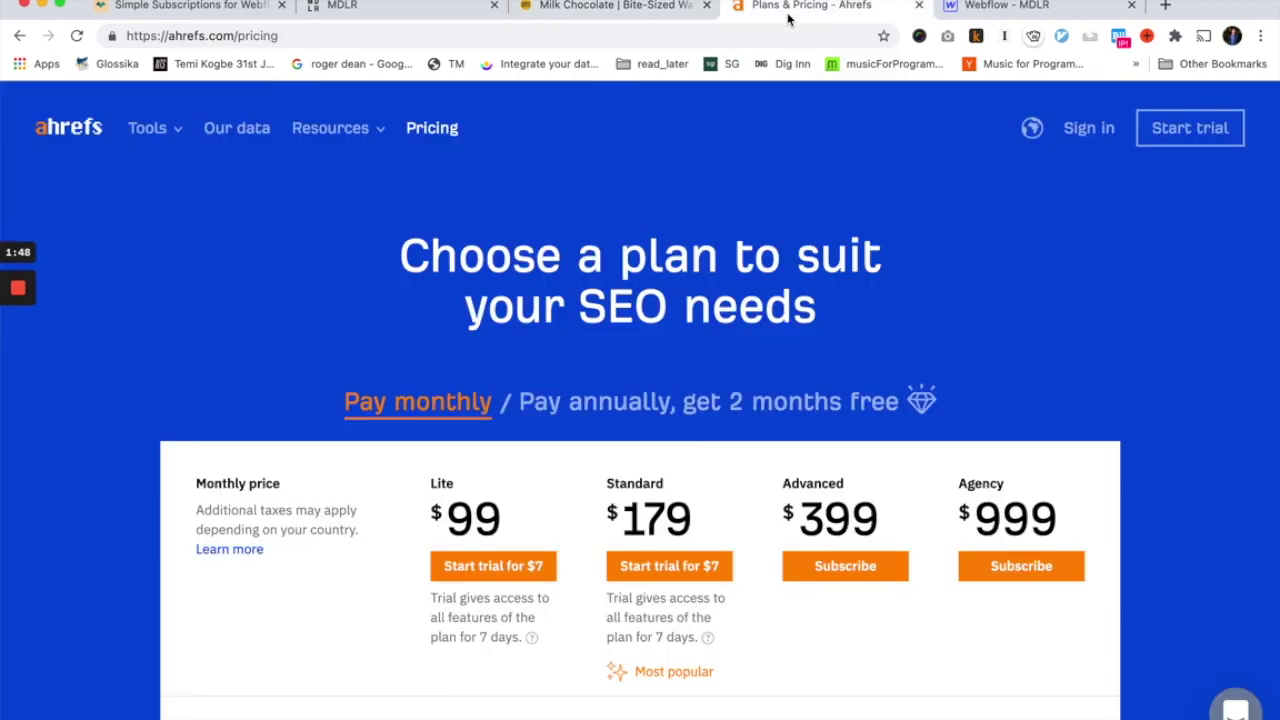
double_click(112, 150)
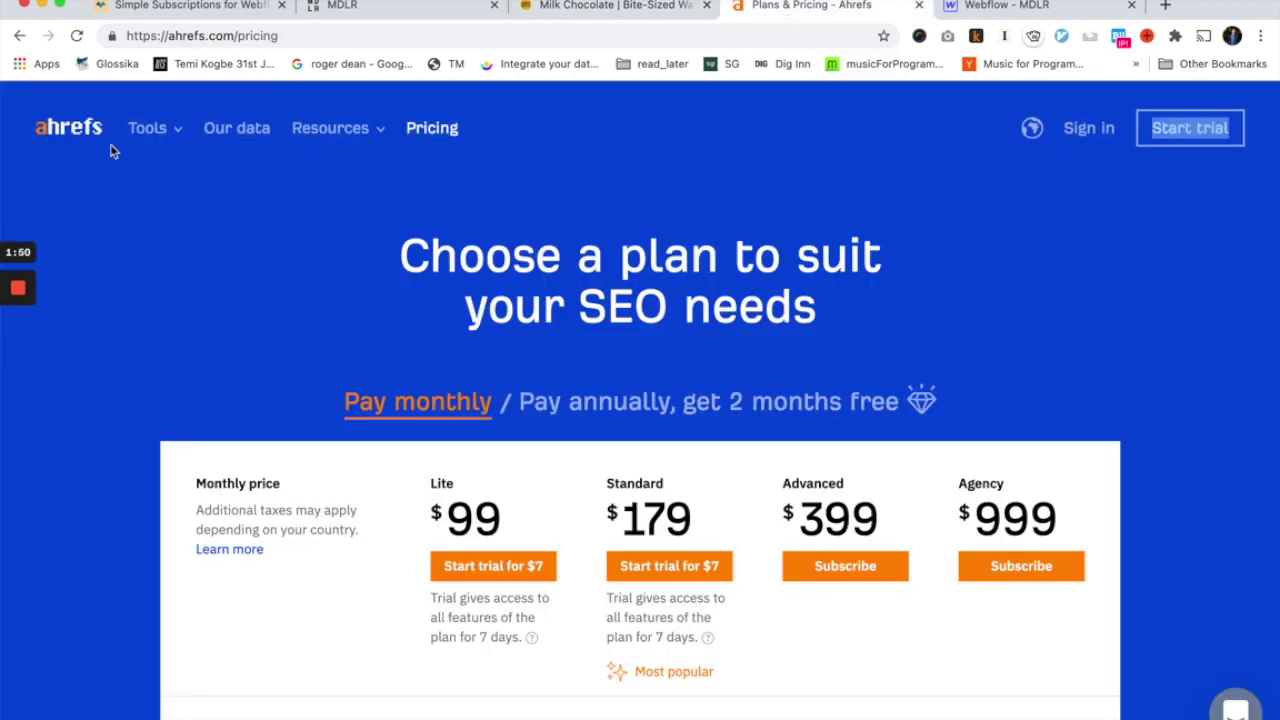
left_click(193, 256)
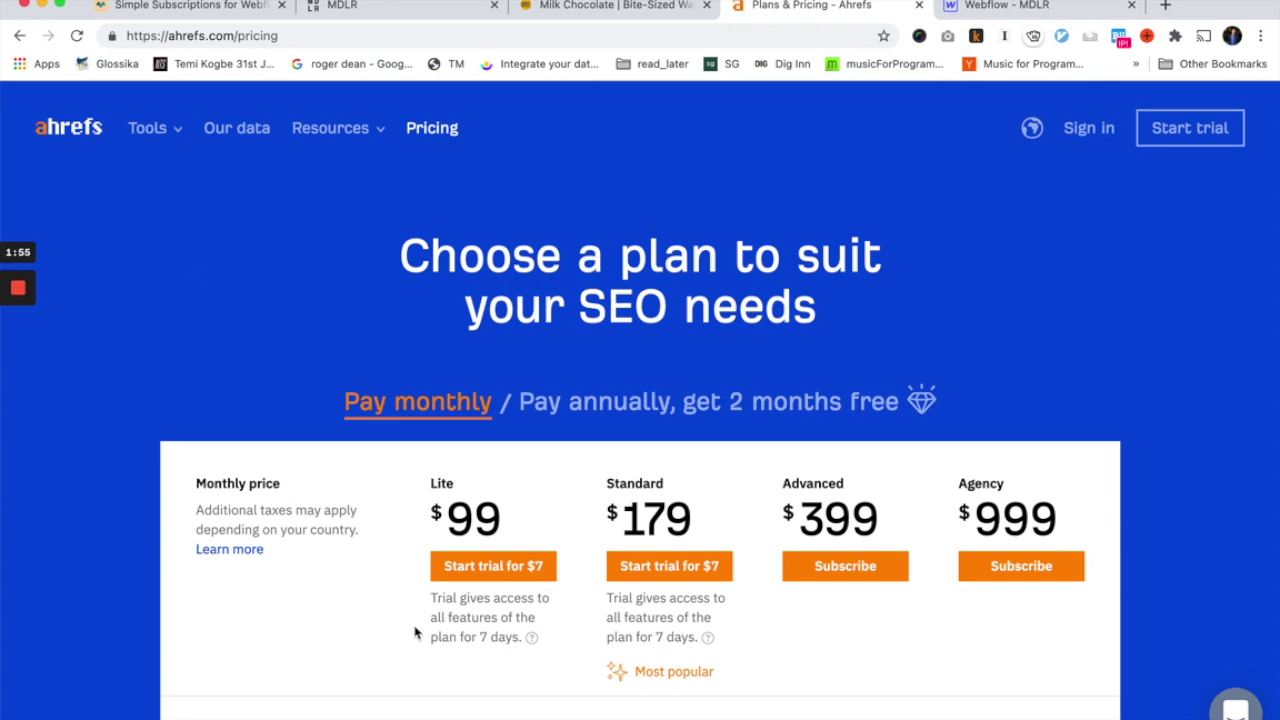
left_click_drag(431, 597, 524, 642)
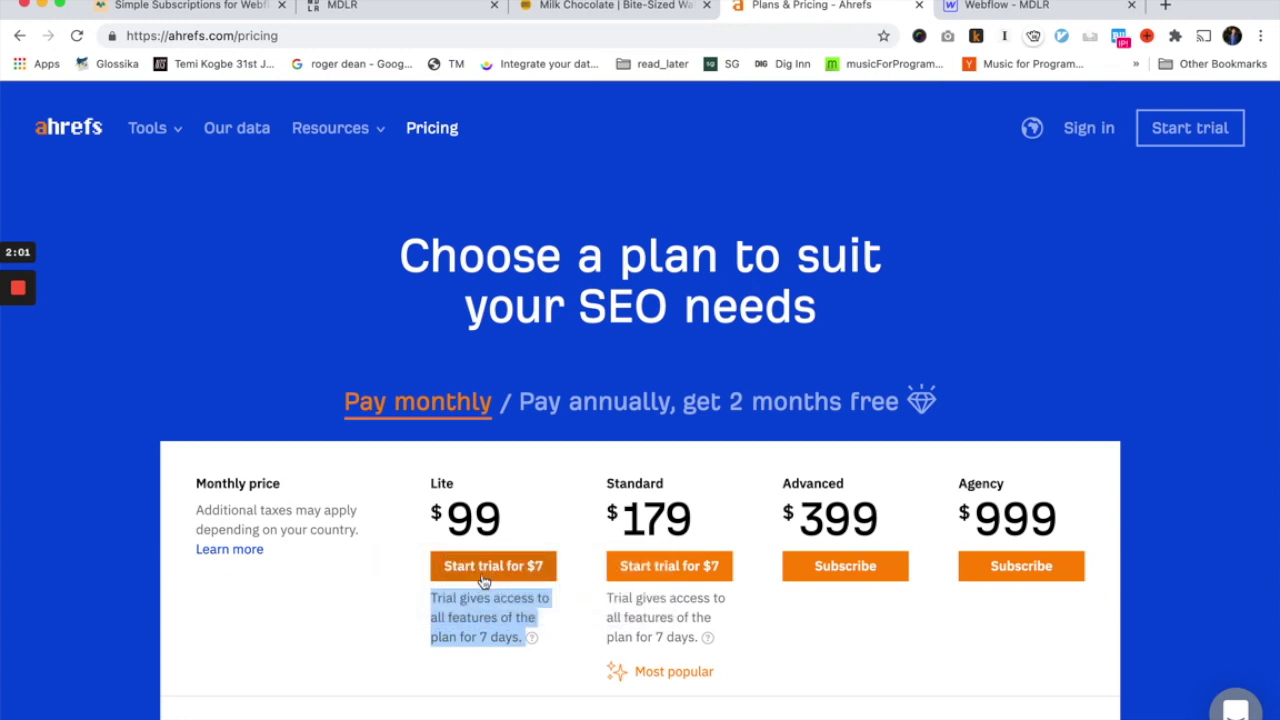
left_click_drag(516, 524, 436, 514)
left_click(392, 598)
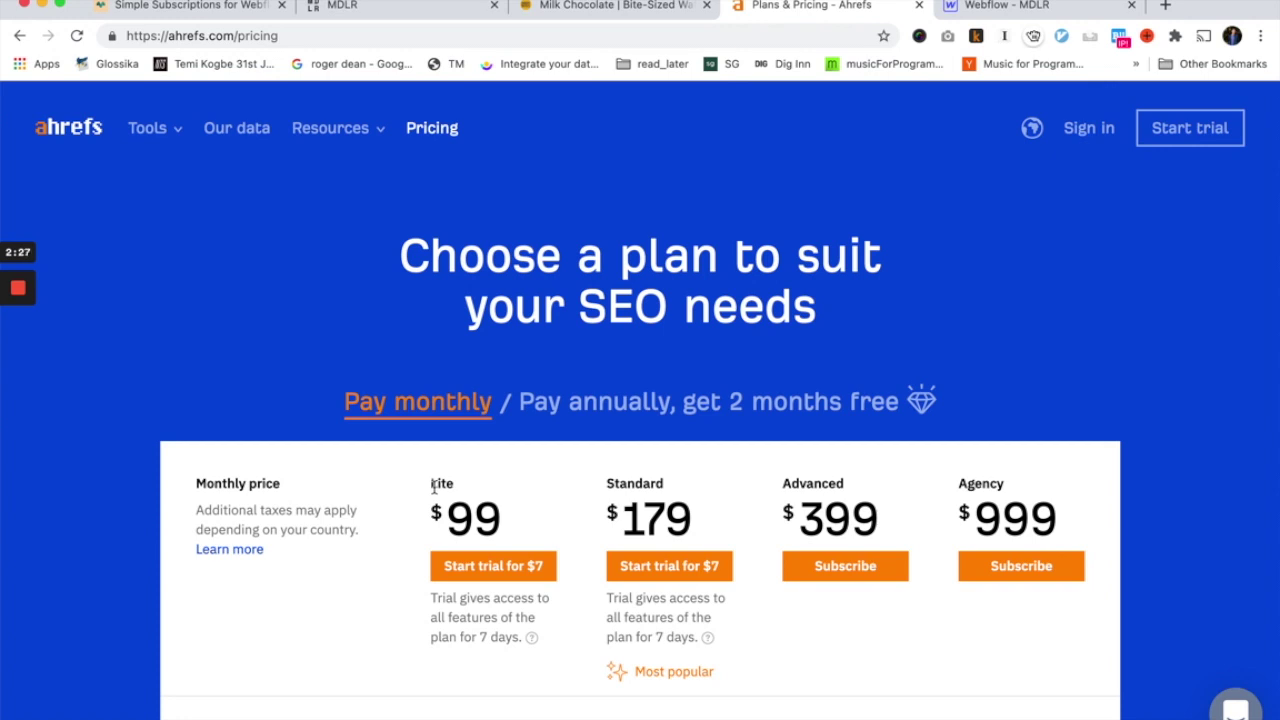
- Examine the Sock of the Month Club product on the live MDLR store and in the Webflow Designer
left_click(225, 15)
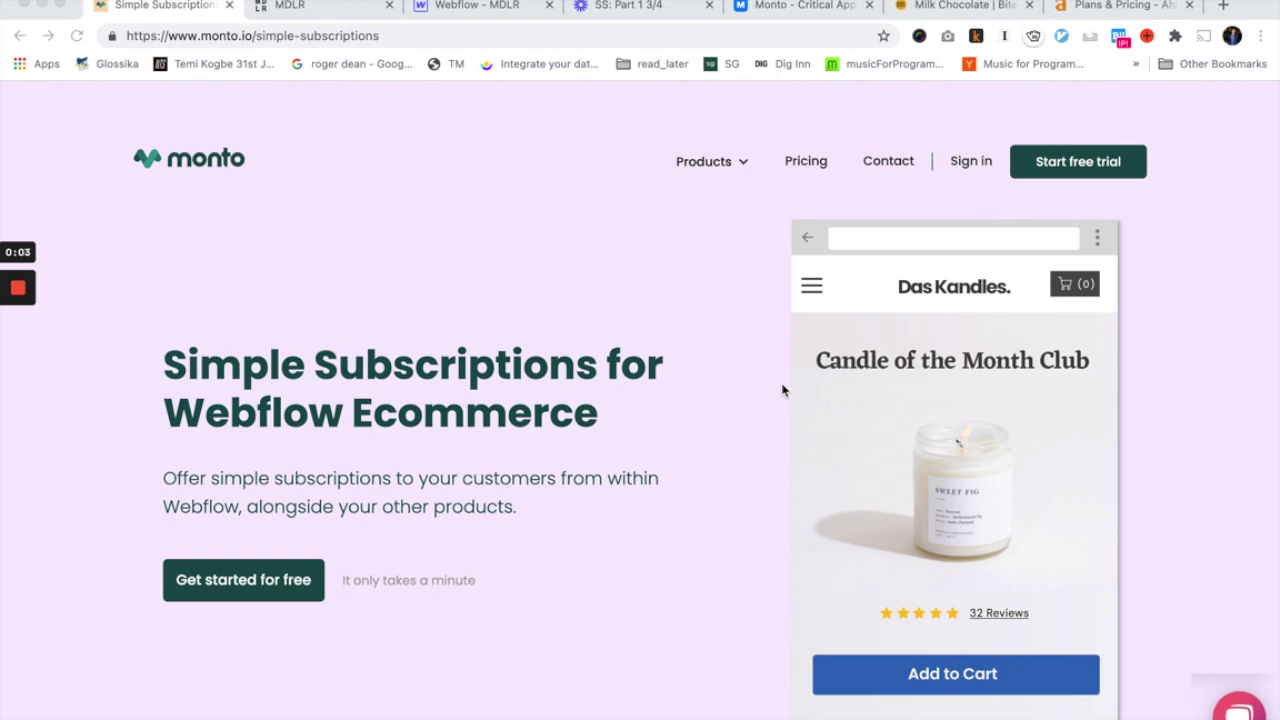
left_click(345, 17)
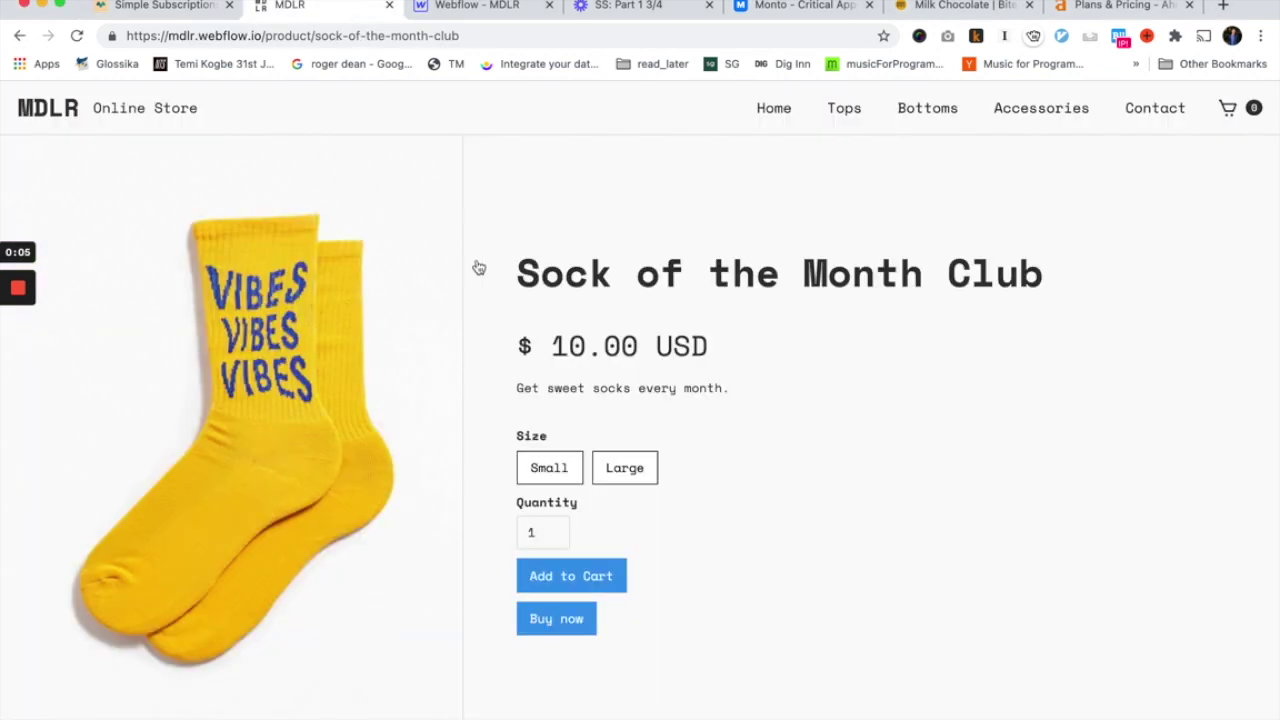
left_click_drag(520, 266, 1113, 281)
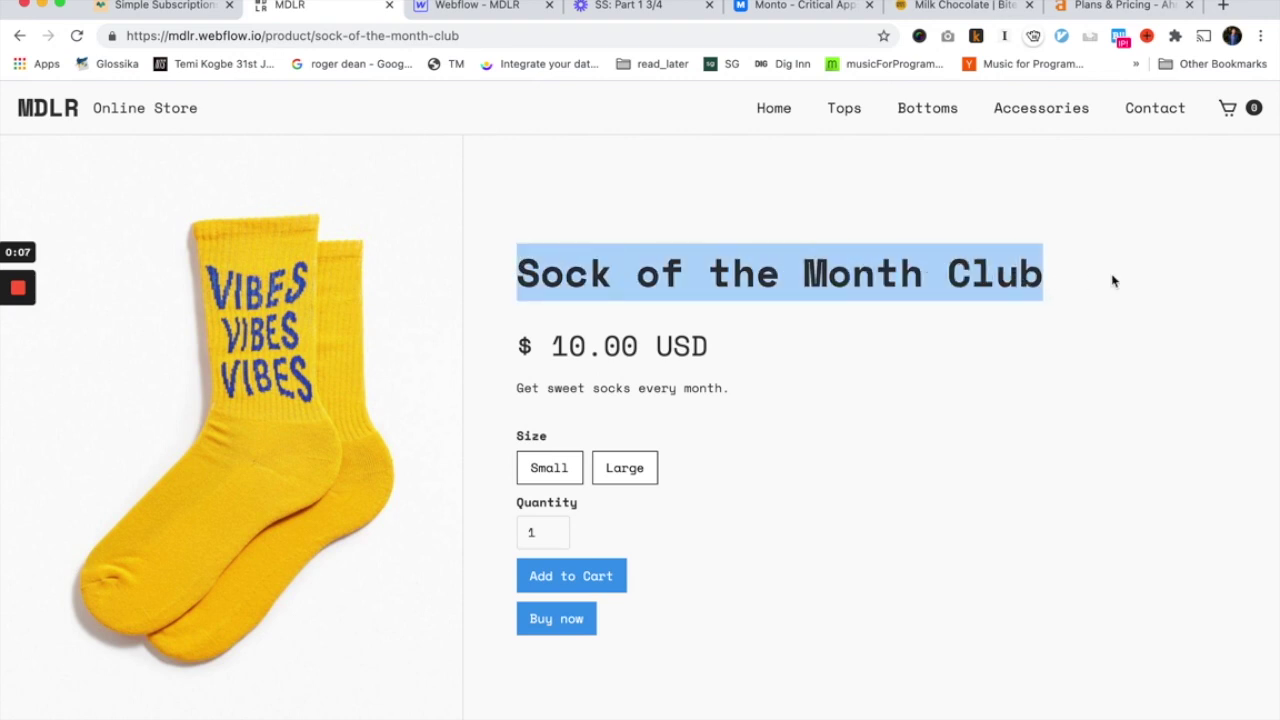
left_click(1113, 281)
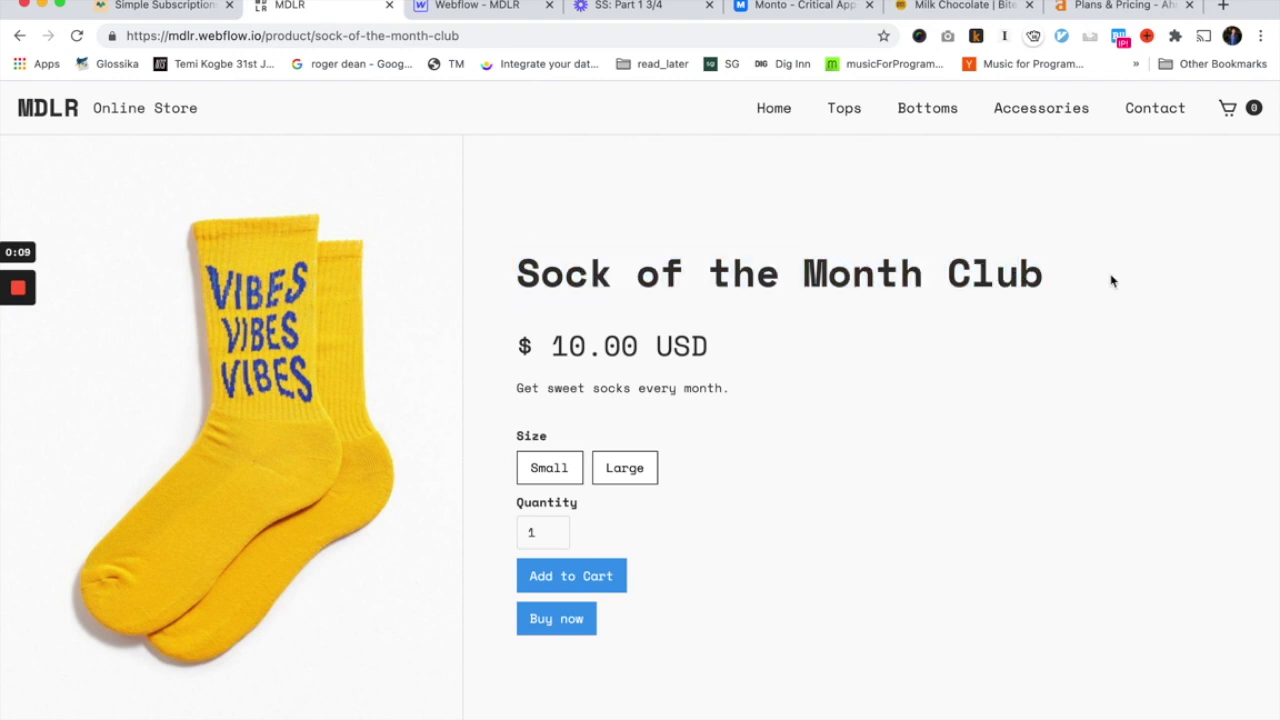
left_click(495, 10)
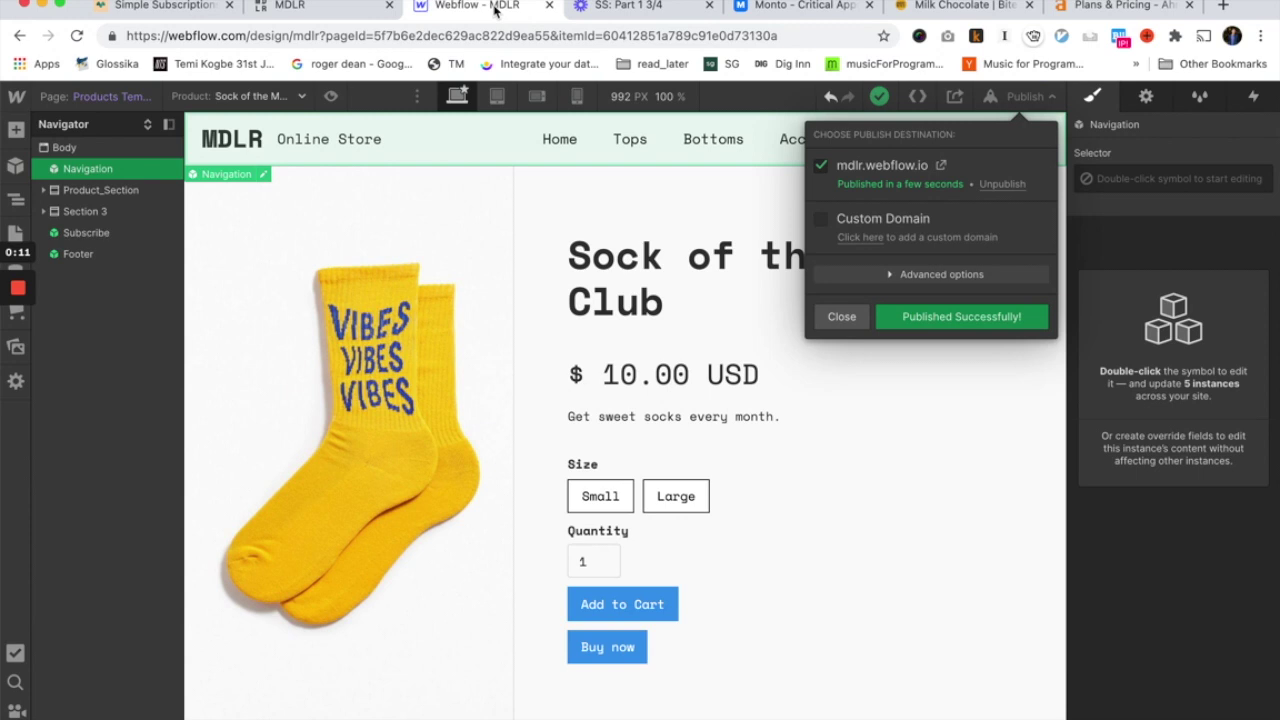
left_click(309, 10)
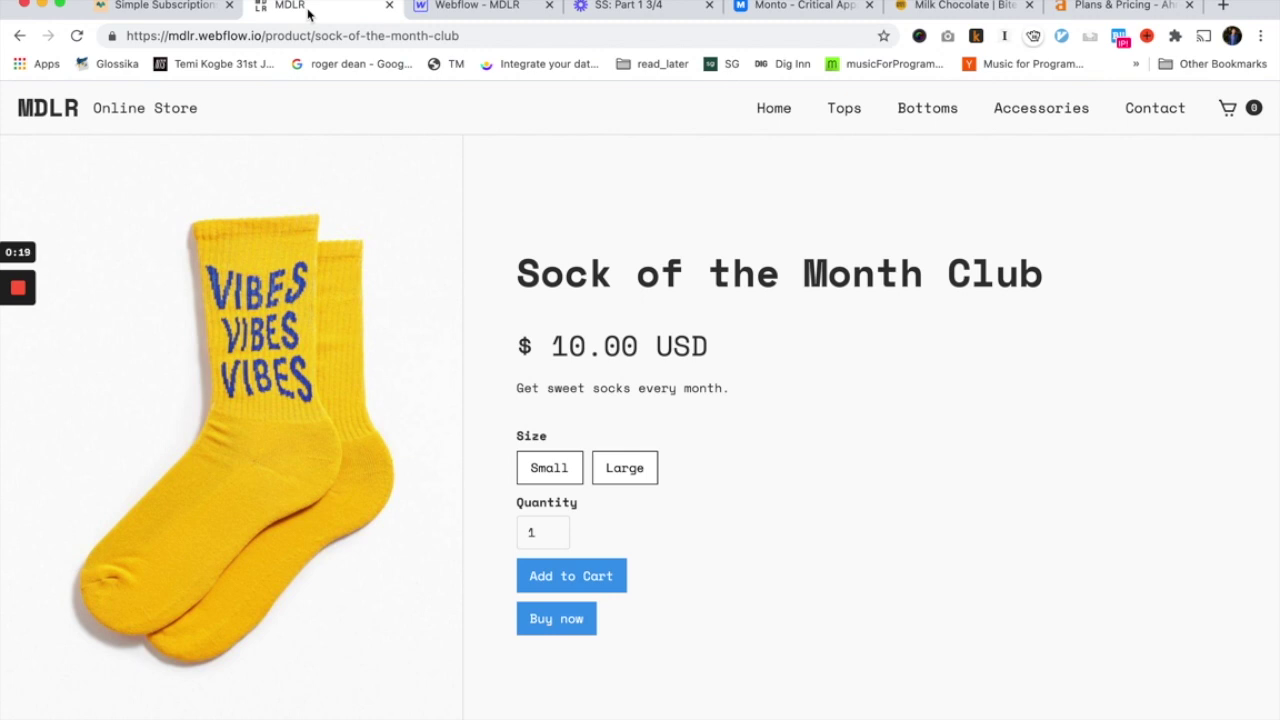
left_click(449, 12)
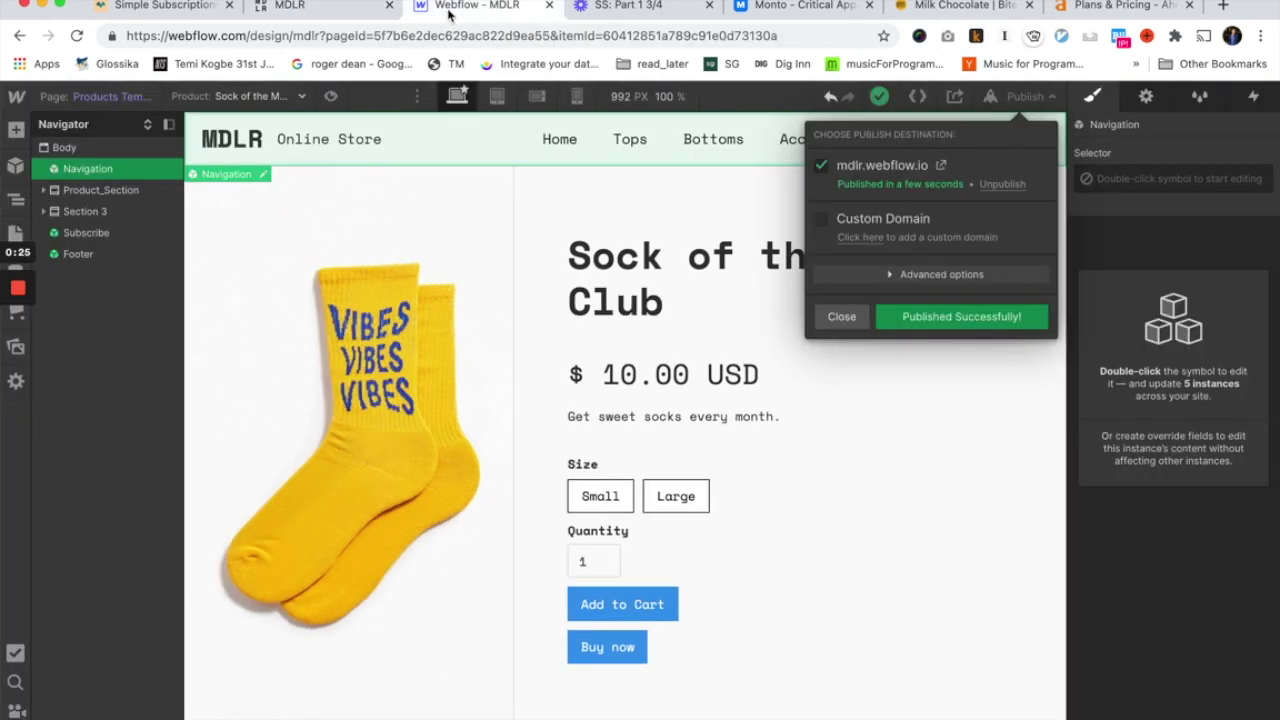
- In the Monto app, start a new subscription plan for the product Sock of the Month Club
left_click_drag(820, 6, 686, 6)
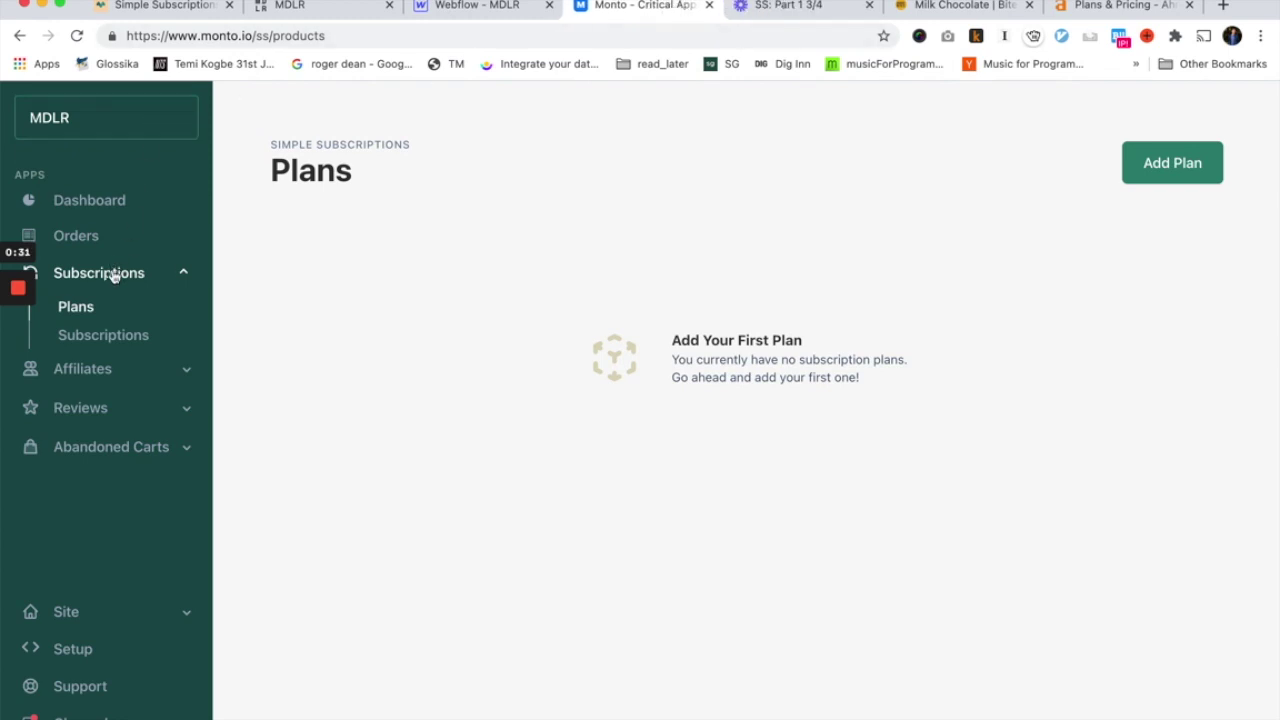
left_click(1189, 171)
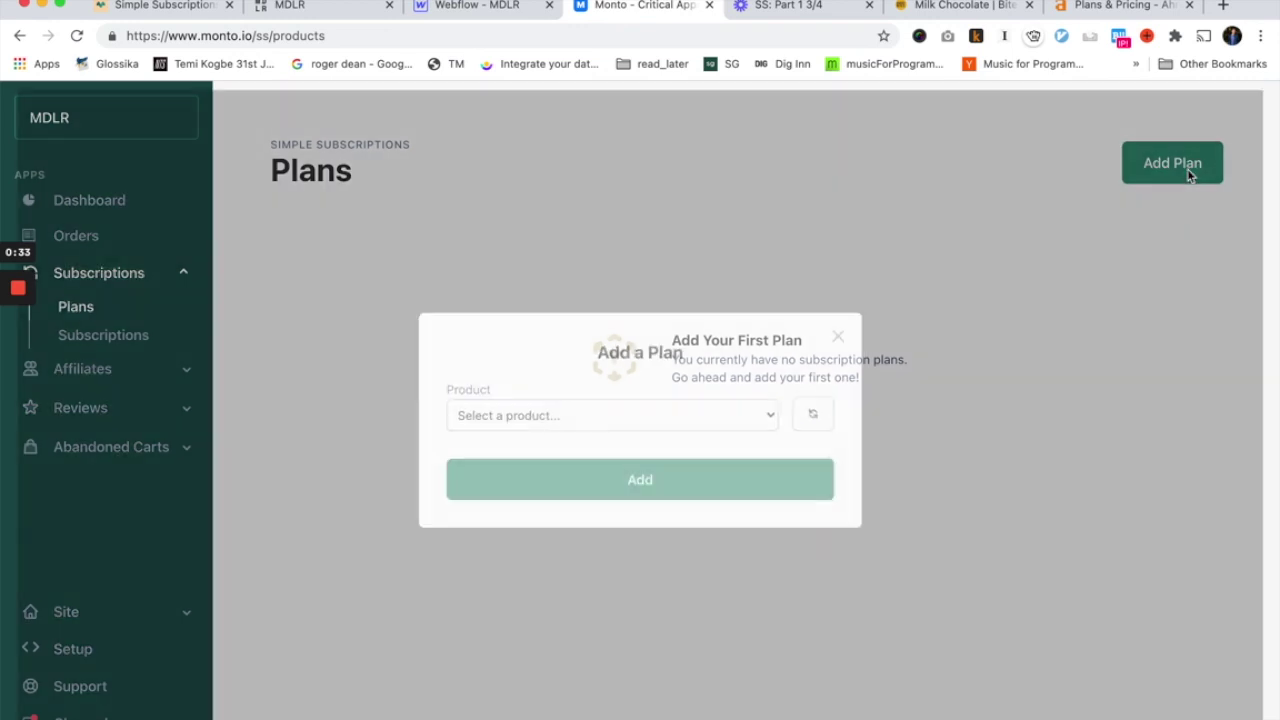
left_click(576, 428)
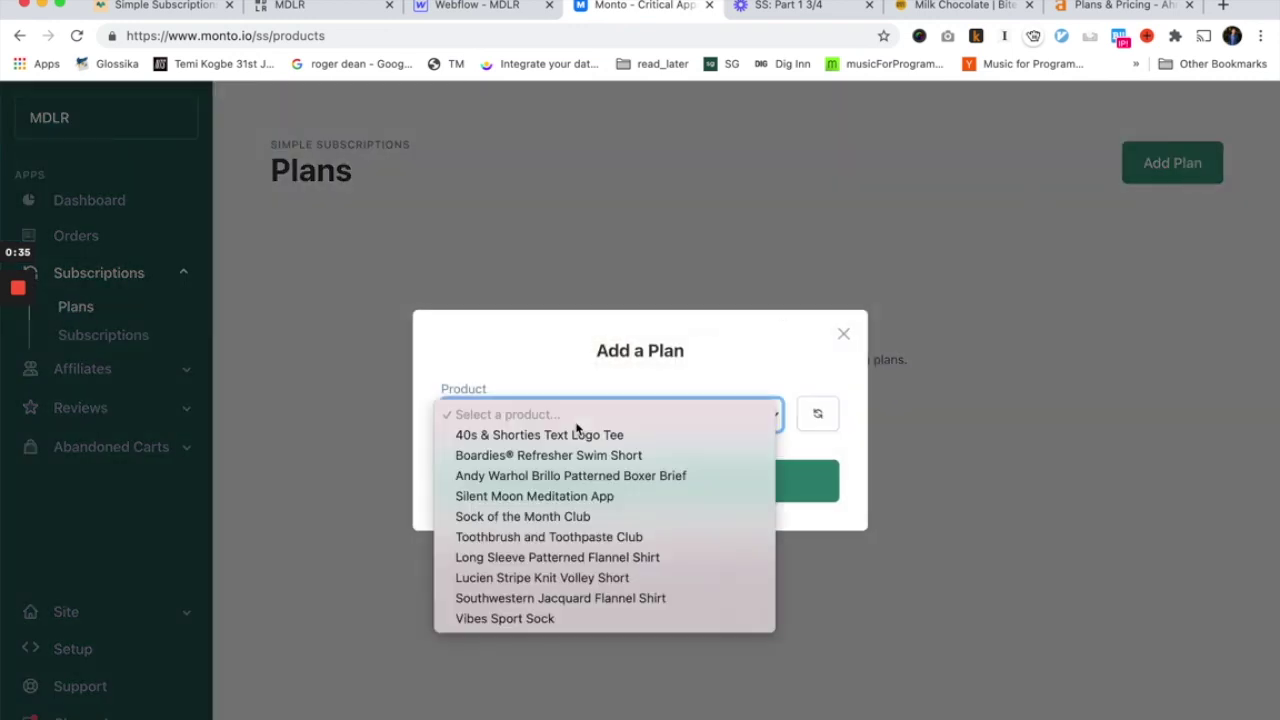
left_click(562, 517)
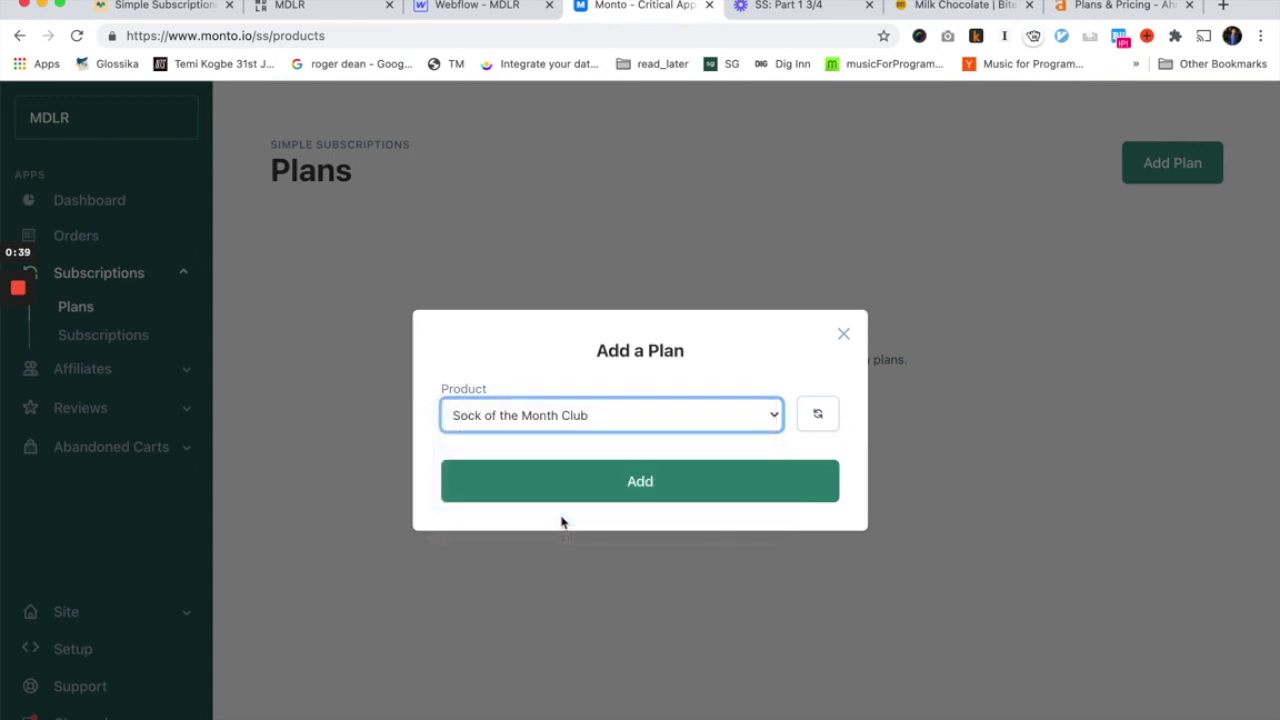
- Review the plan's available product variants against the size options on the MDLR product page and in Webflow
left_click(598, 344)
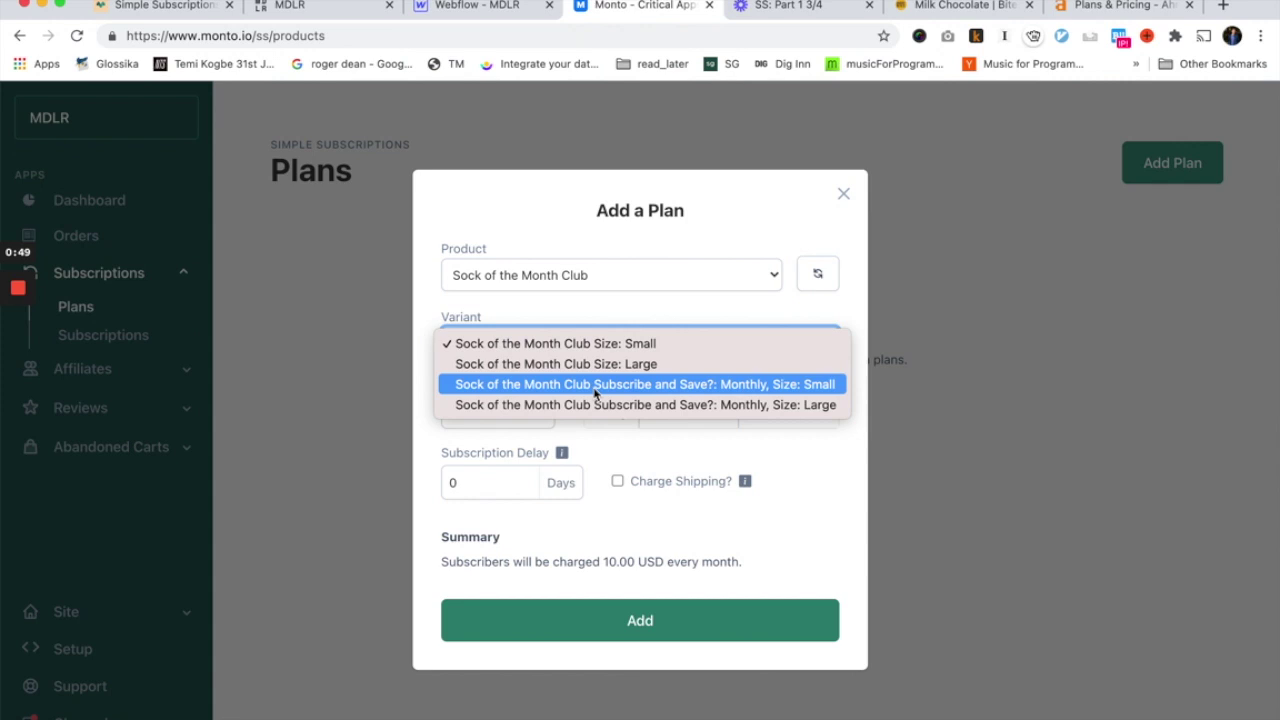
left_click(297, 16)
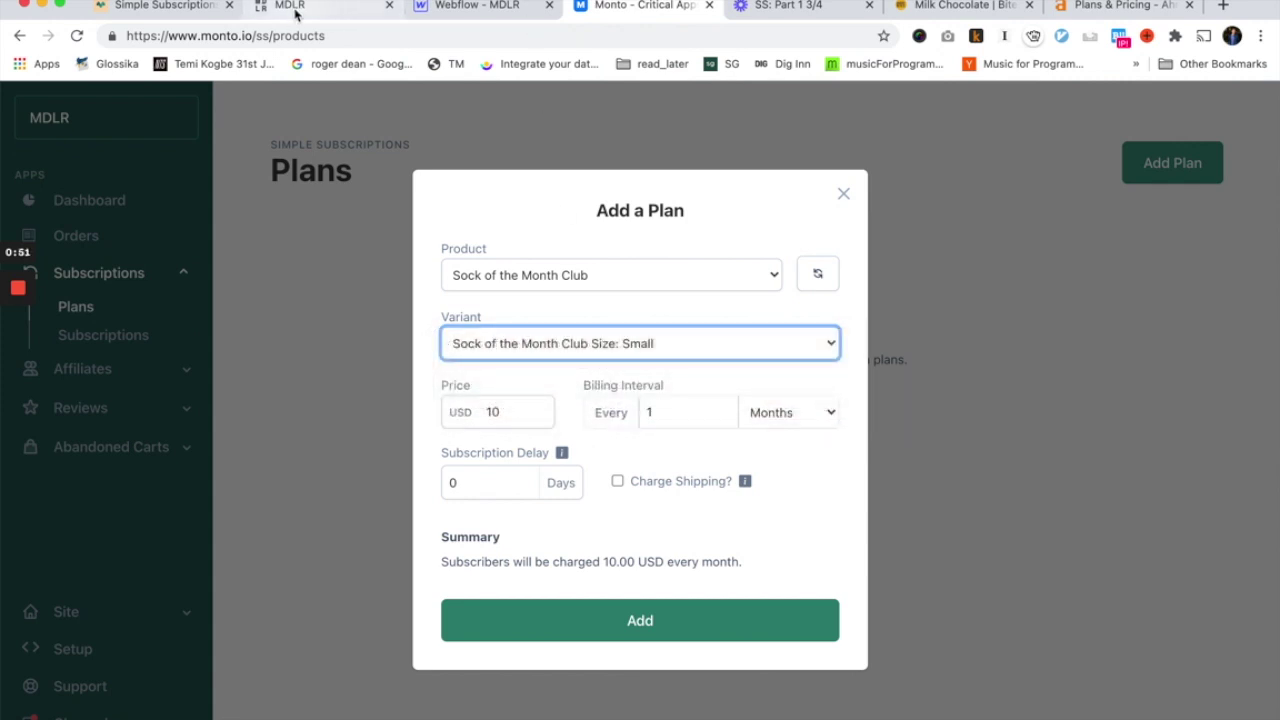
left_click(297, 14)
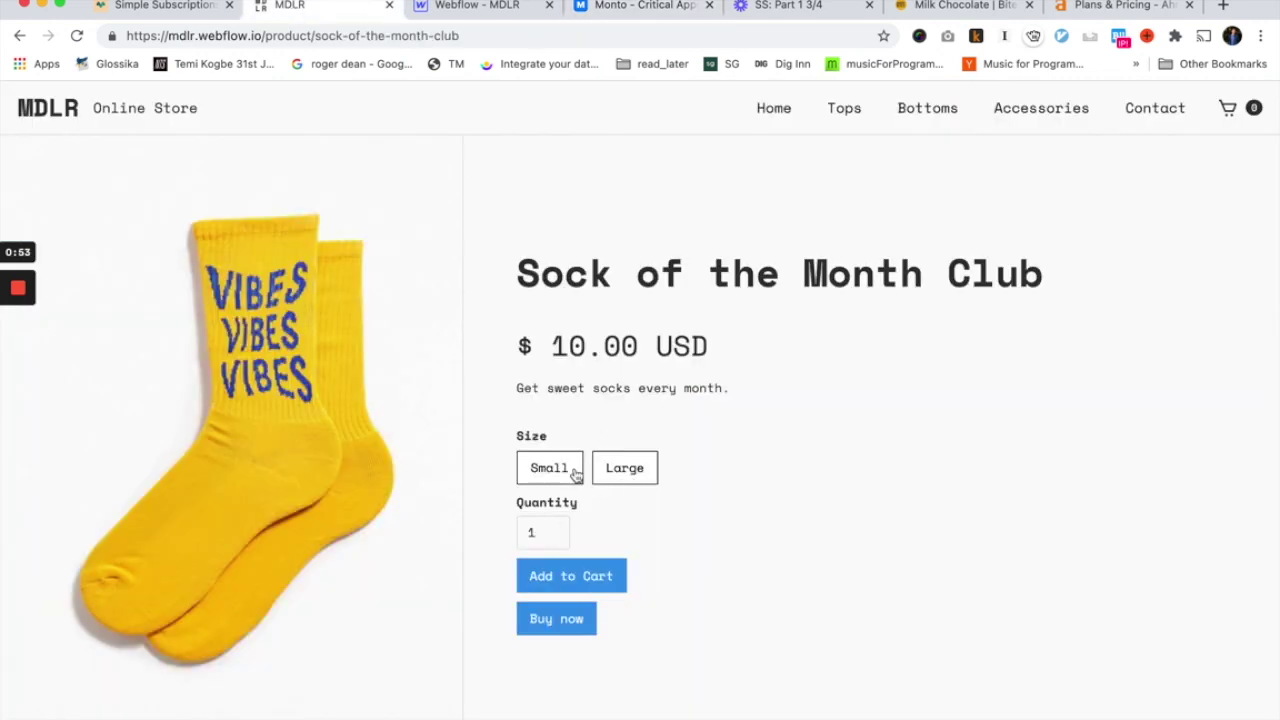
left_click(503, 12)
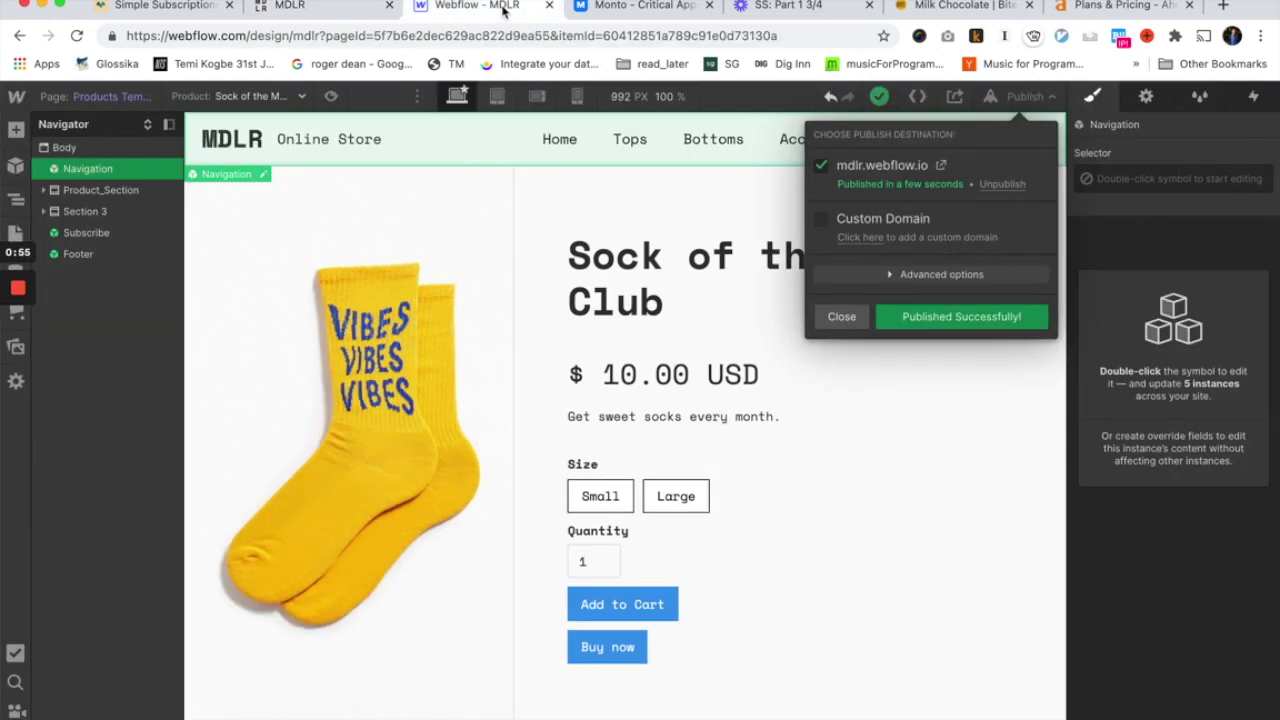
left_click(614, 10)
left_click(641, 345)
left_click(641, 345)
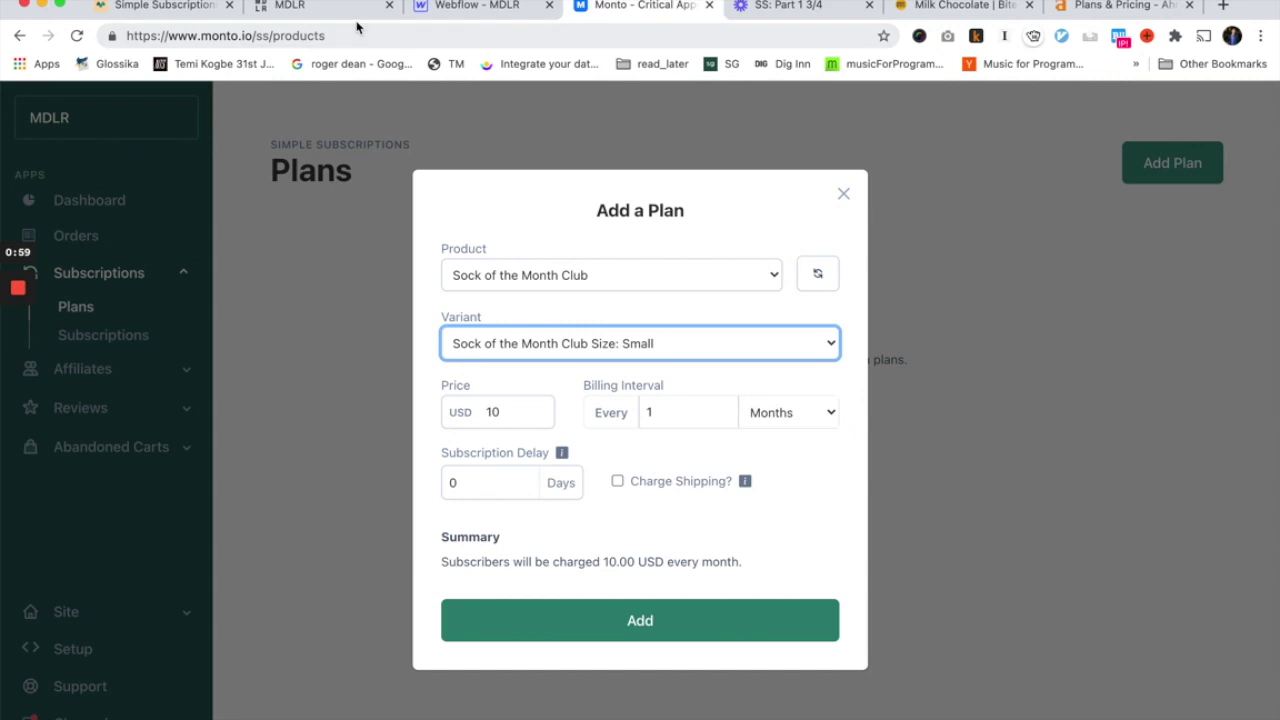
- Review the new plan's price and the number and unit of its billing interval
left_click_drag(506, 410, 490, 412)
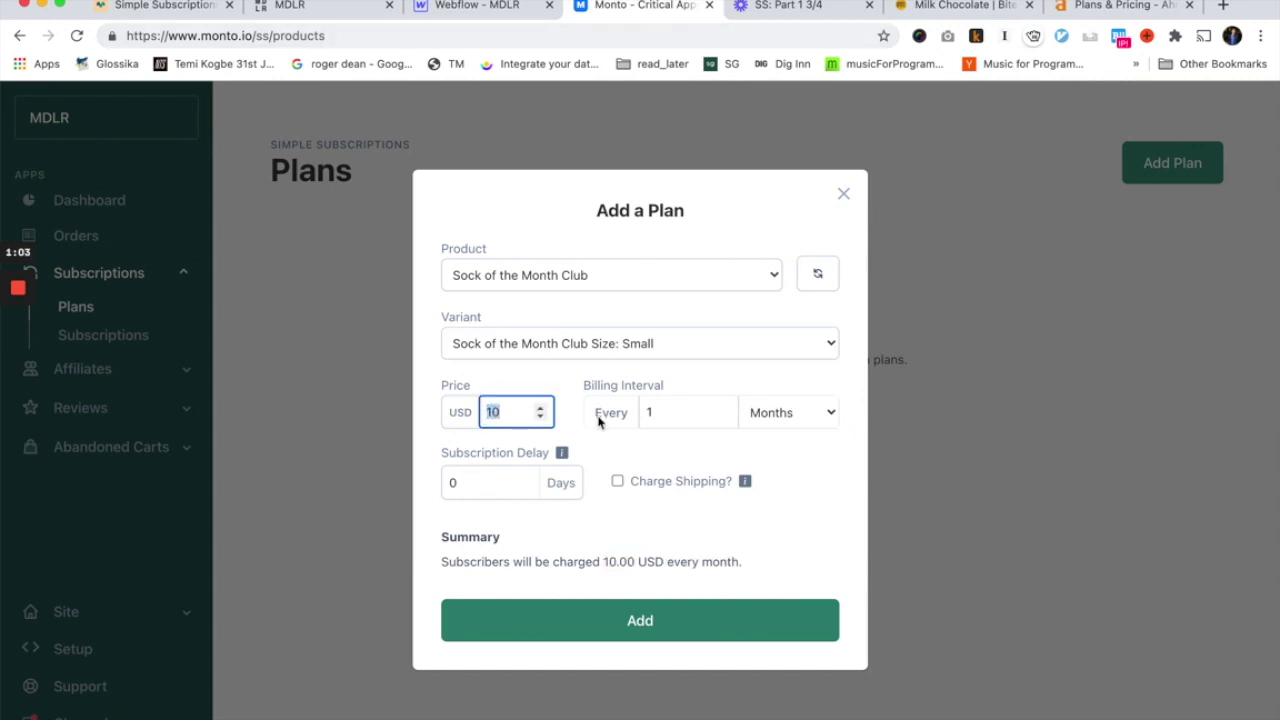
double_click(646, 412)
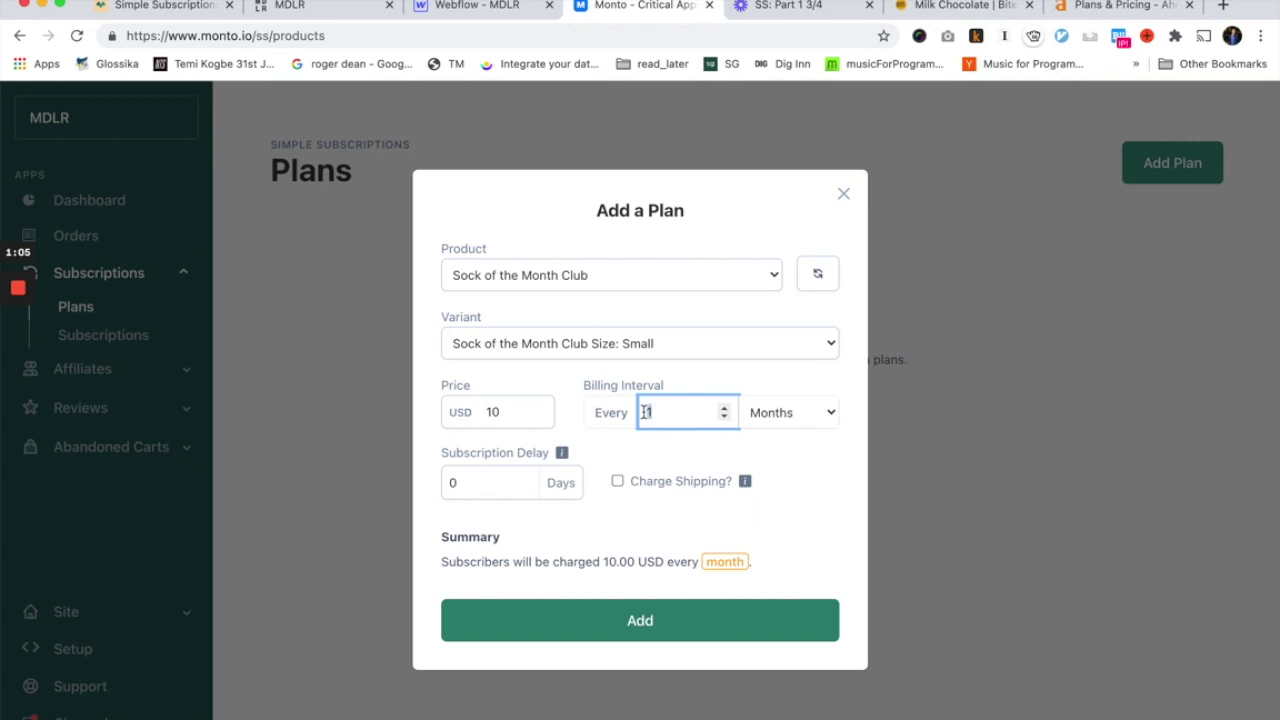
left_click(788, 420)
left_click(686, 412)
left_click(686, 412)
left_click(686, 445)
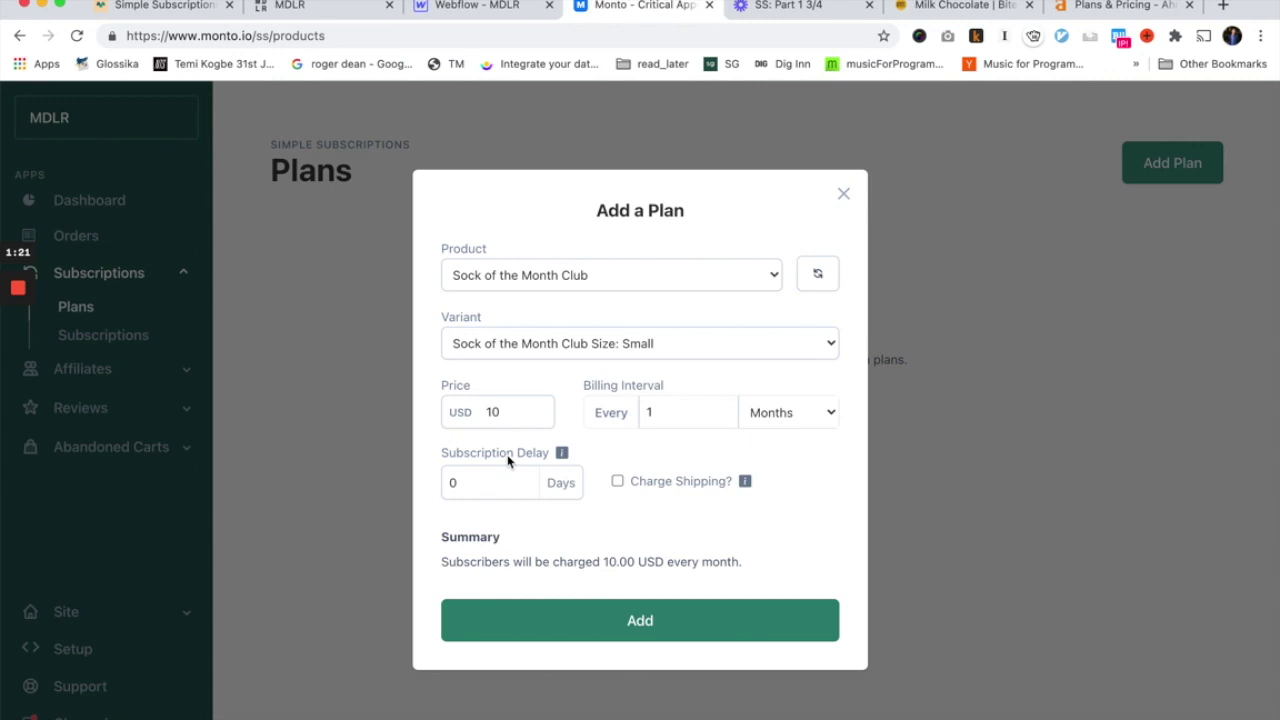
- Enable charging shipping on the Size: Small plan and add the plan to Sock of the Month Club
left_click(617, 480)
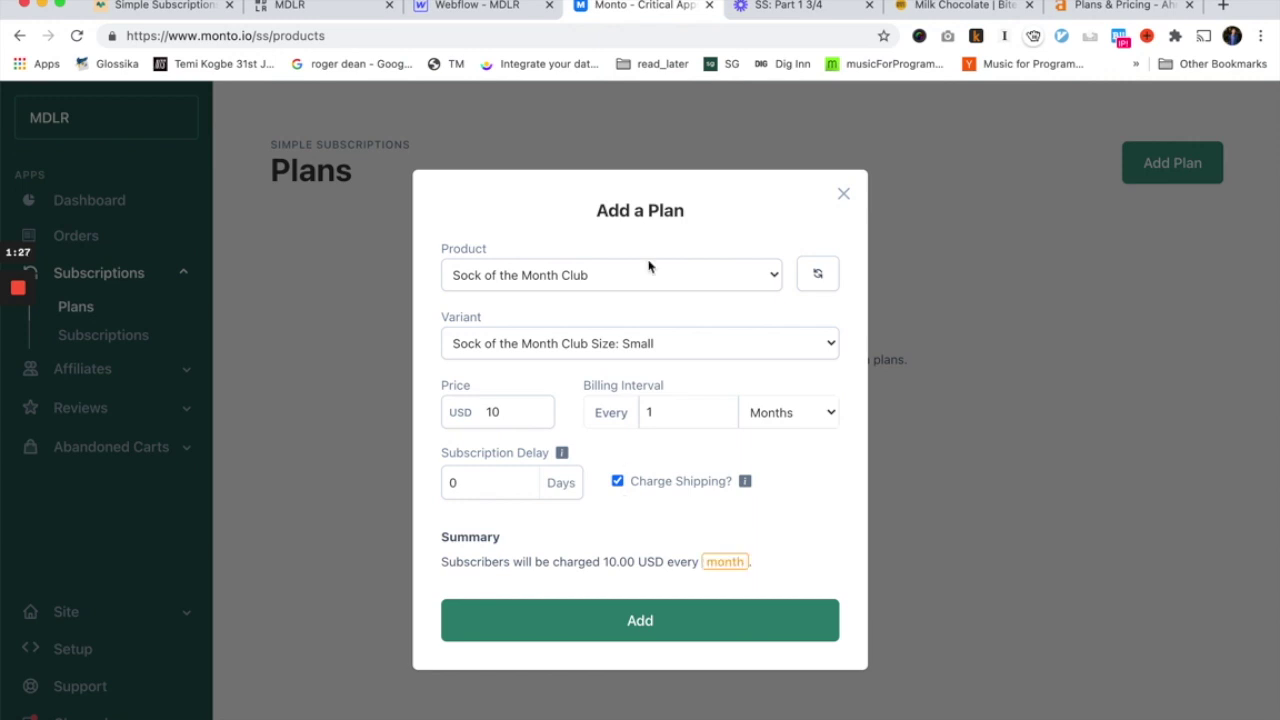
left_click(326, 7)
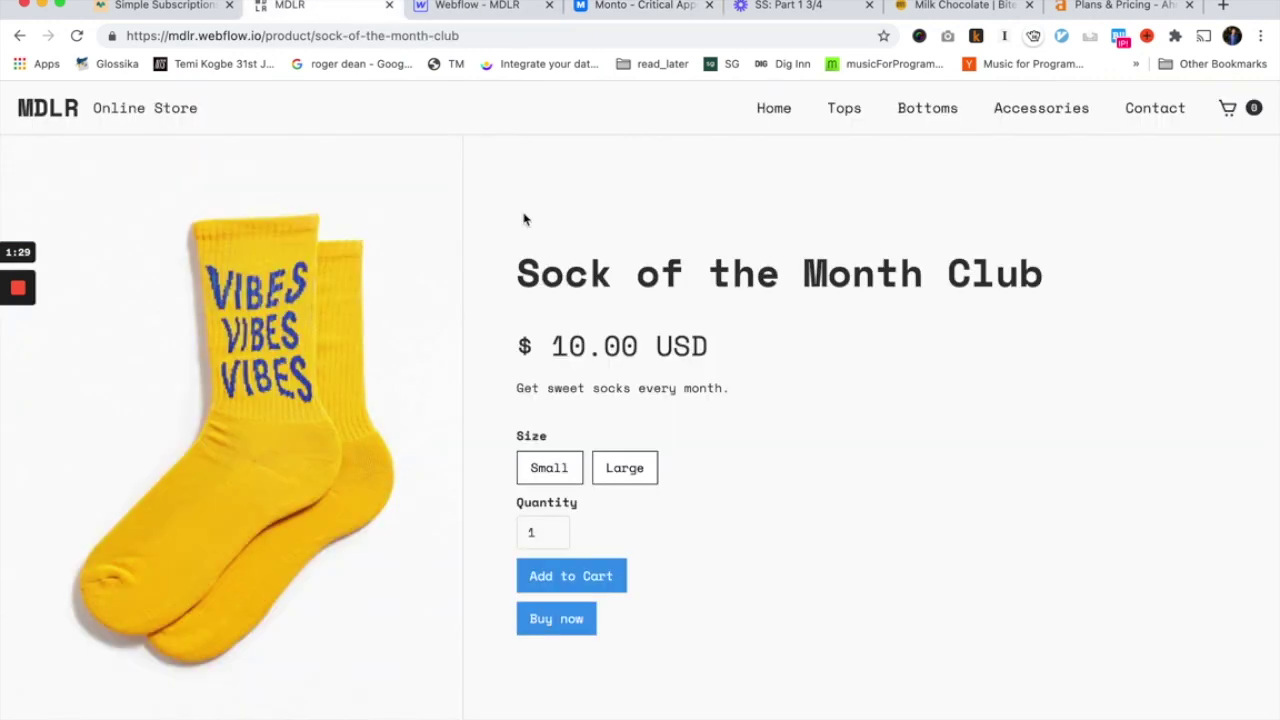
left_click(642, 8)
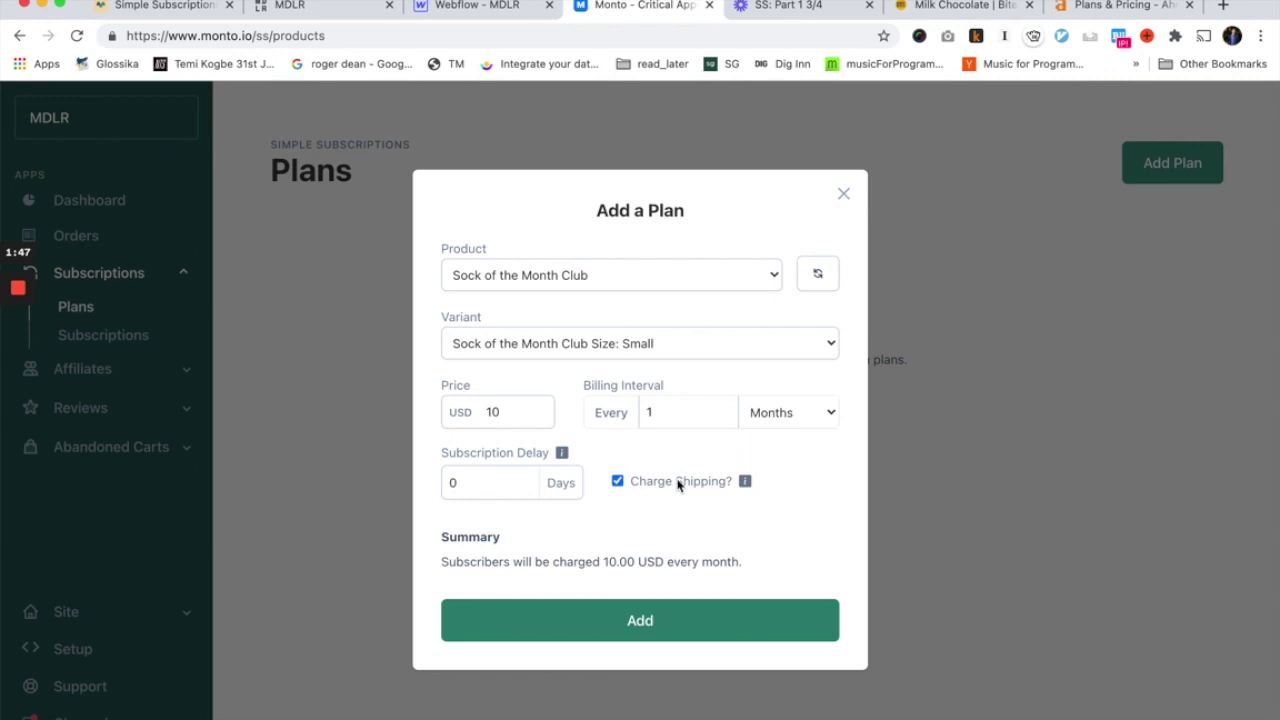
left_click(648, 633)
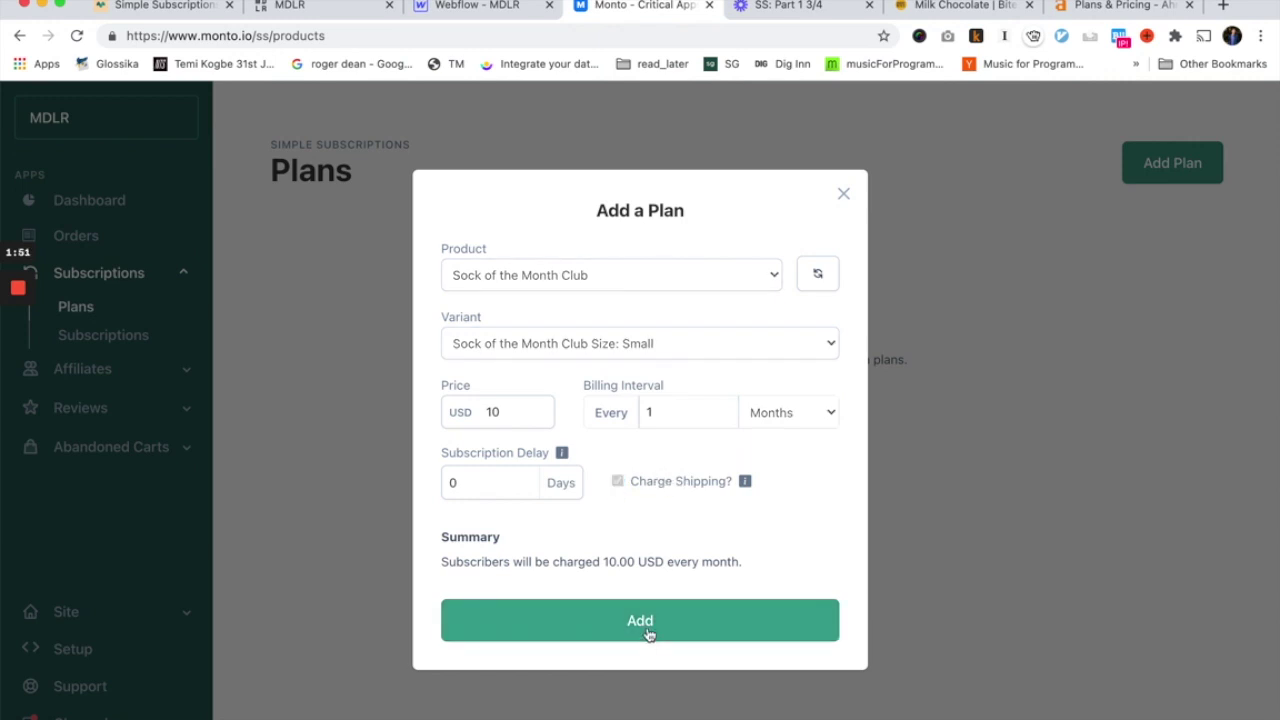
left_click(646, 630)
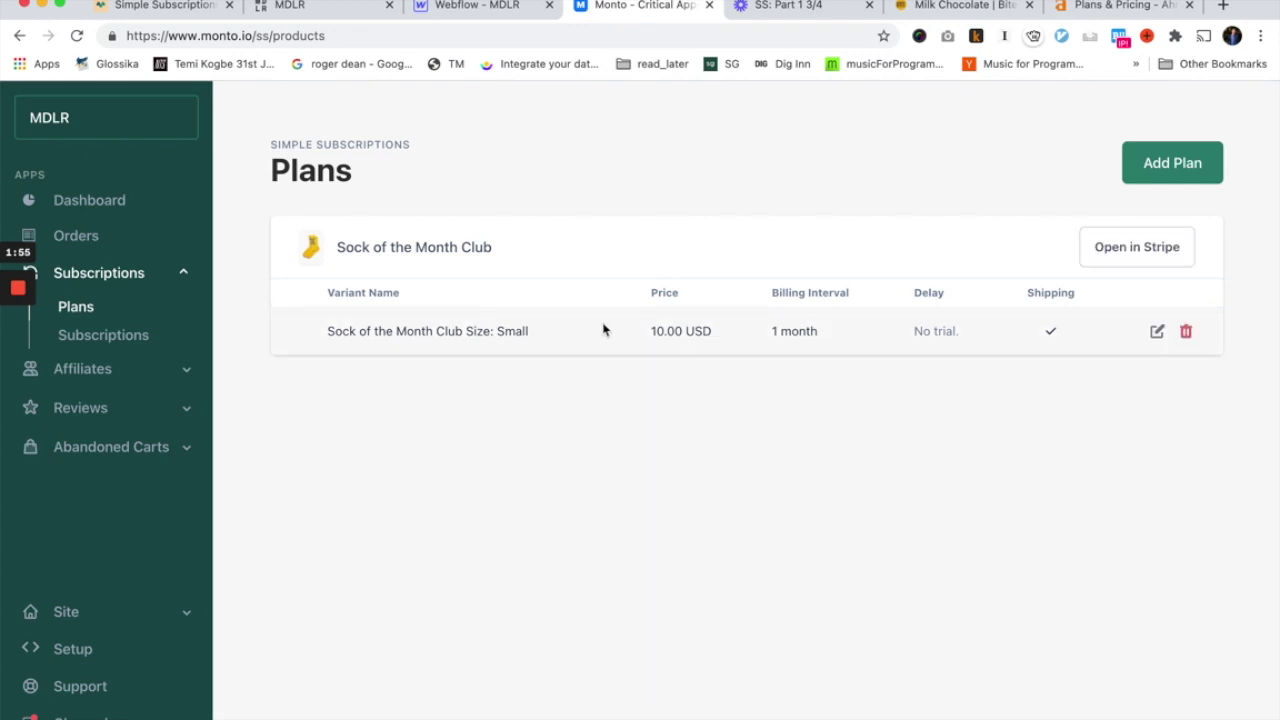
- Compare the Sock of the Month Club page on the MDLR store with its plan in the Monto plans list
left_click(344, 10)
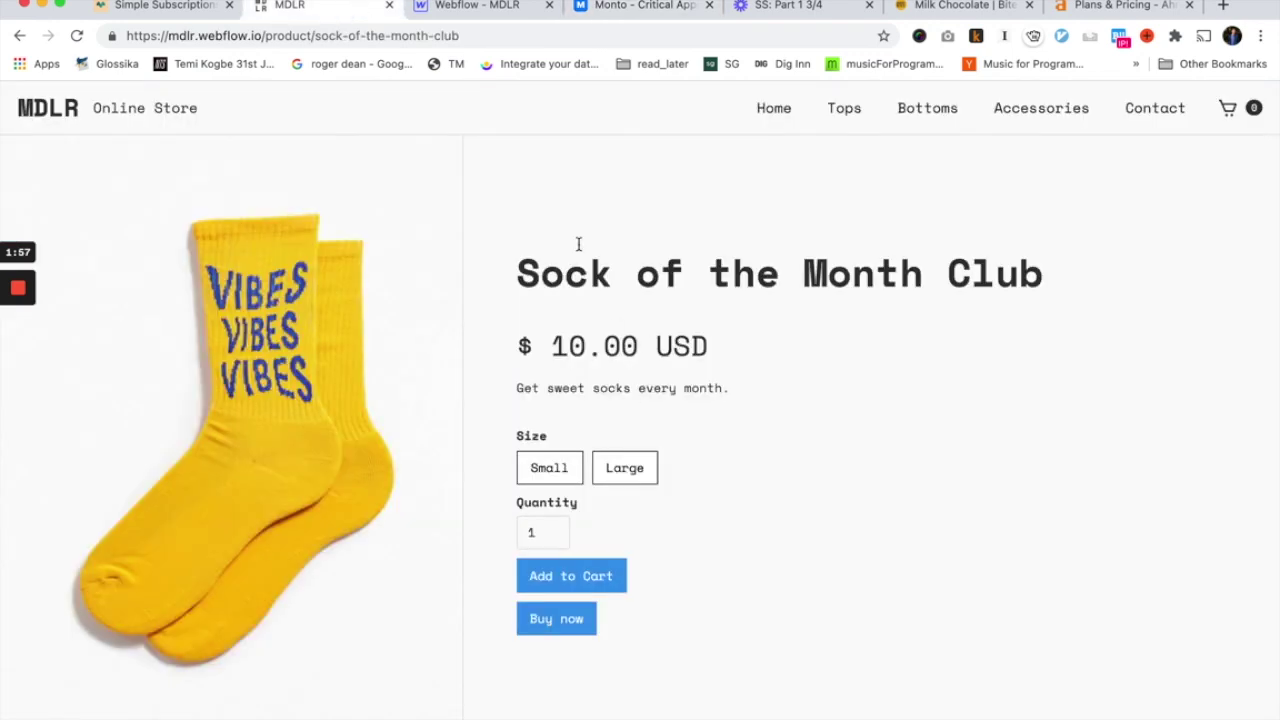
left_click(591, 7)
left_click(290, 7)
left_click(638, 8)
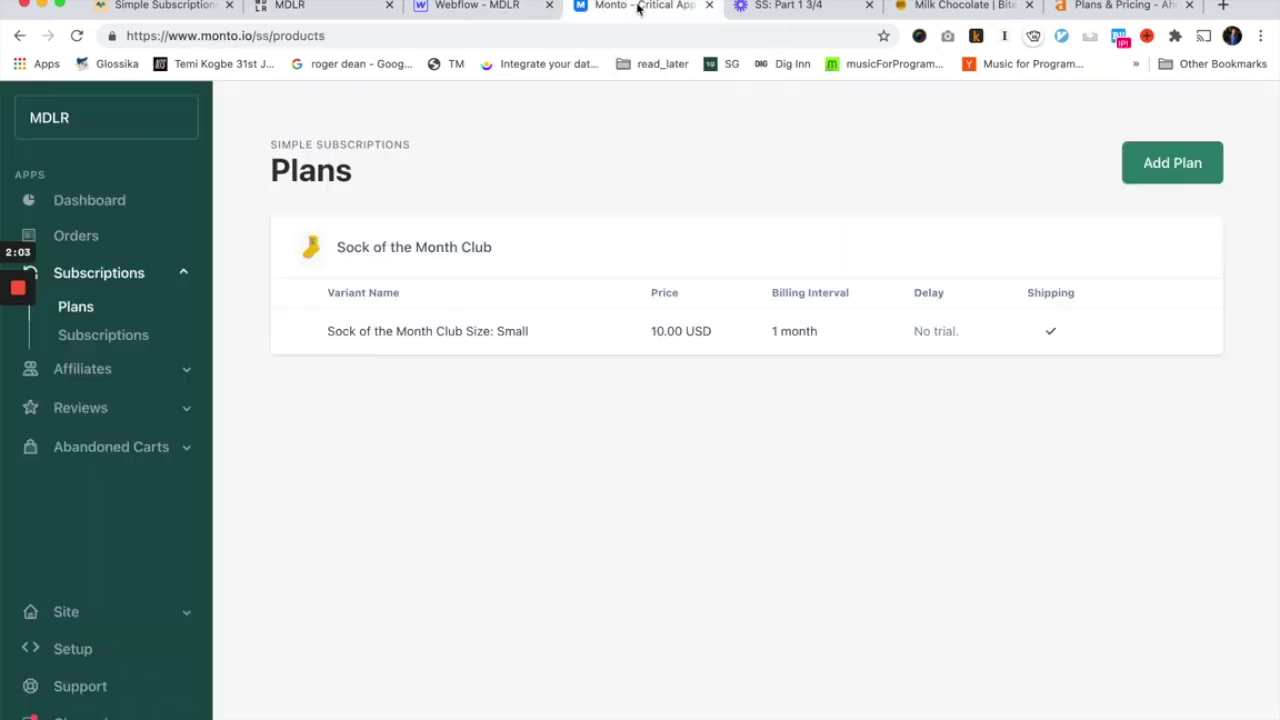
- Start adding a new plan and look through the variants offered for Vibes Sport Sock
left_click(1156, 180)
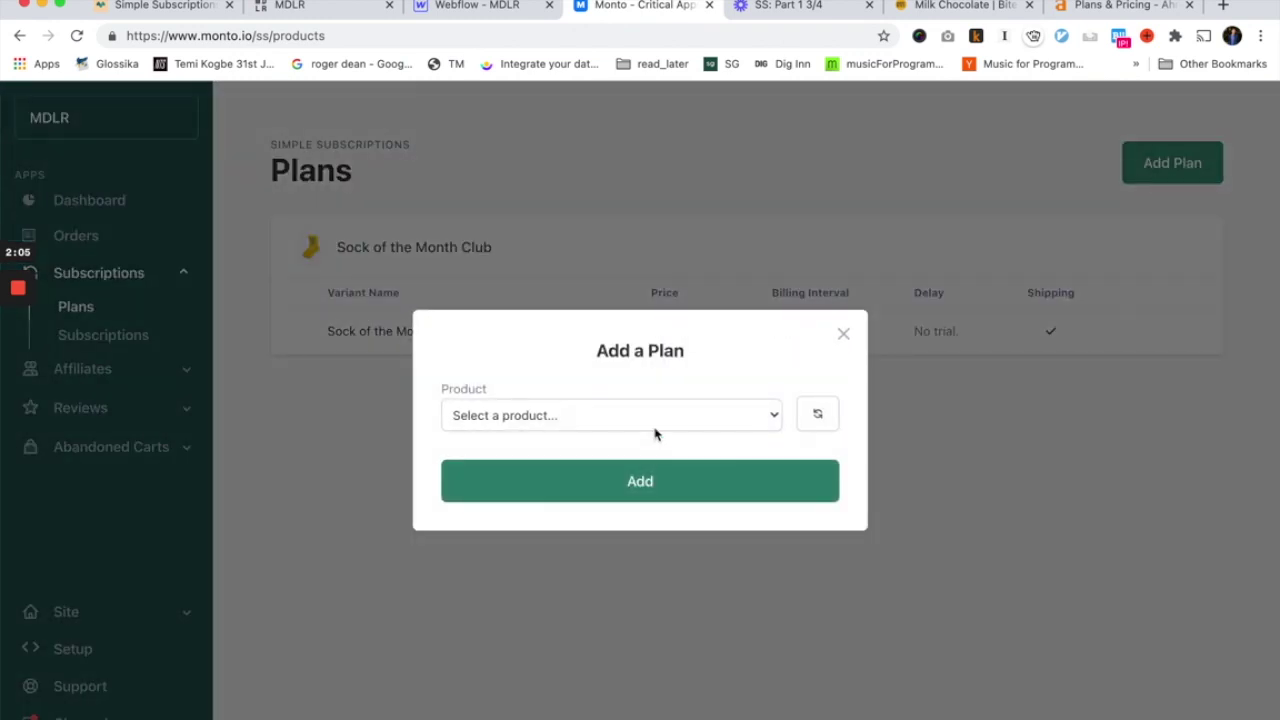
left_click(657, 425)
left_click(583, 620)
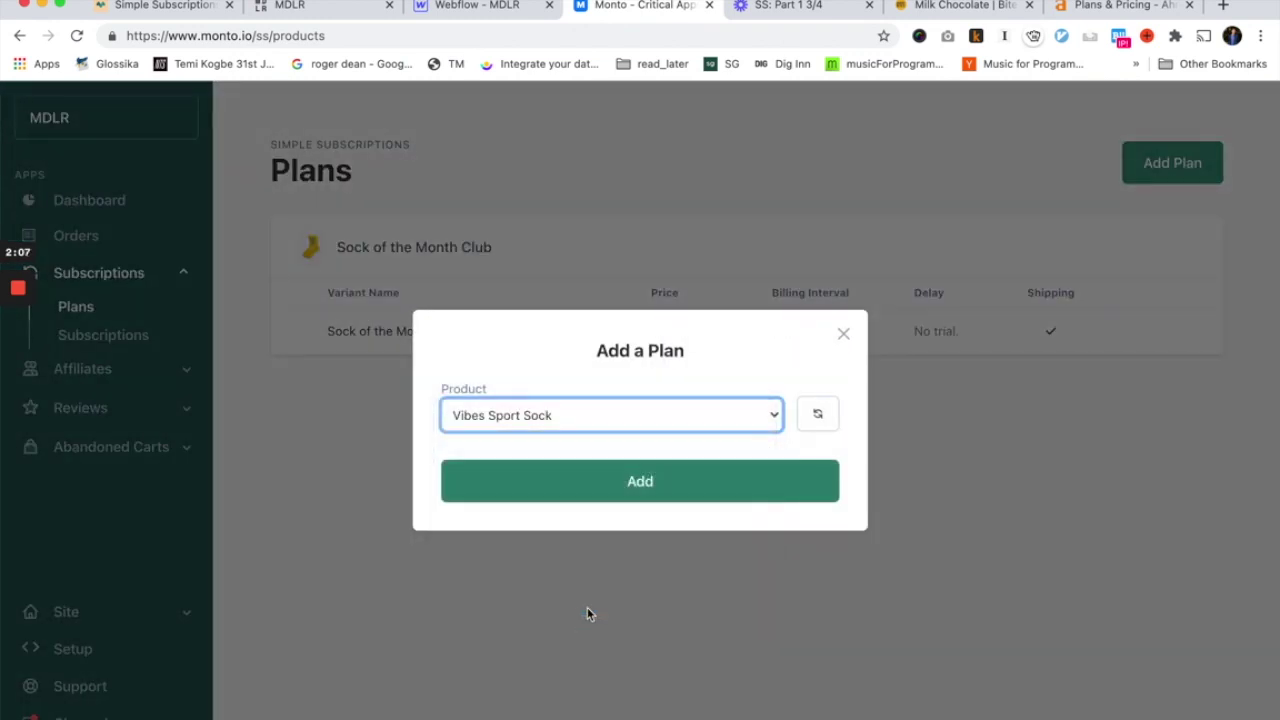
left_click(637, 352)
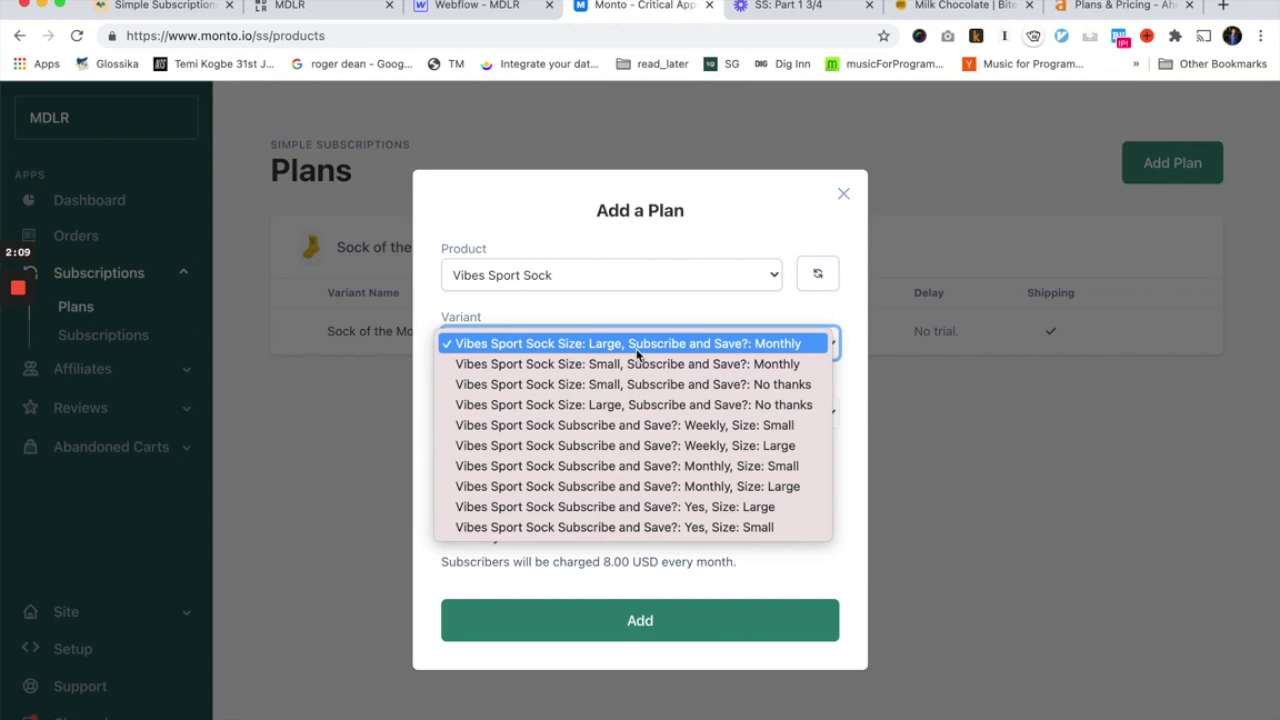
- Change the new plan's product to Sock of the Month Club and choose its Size: Large variant
left_click(634, 287)
left_click(634, 287)
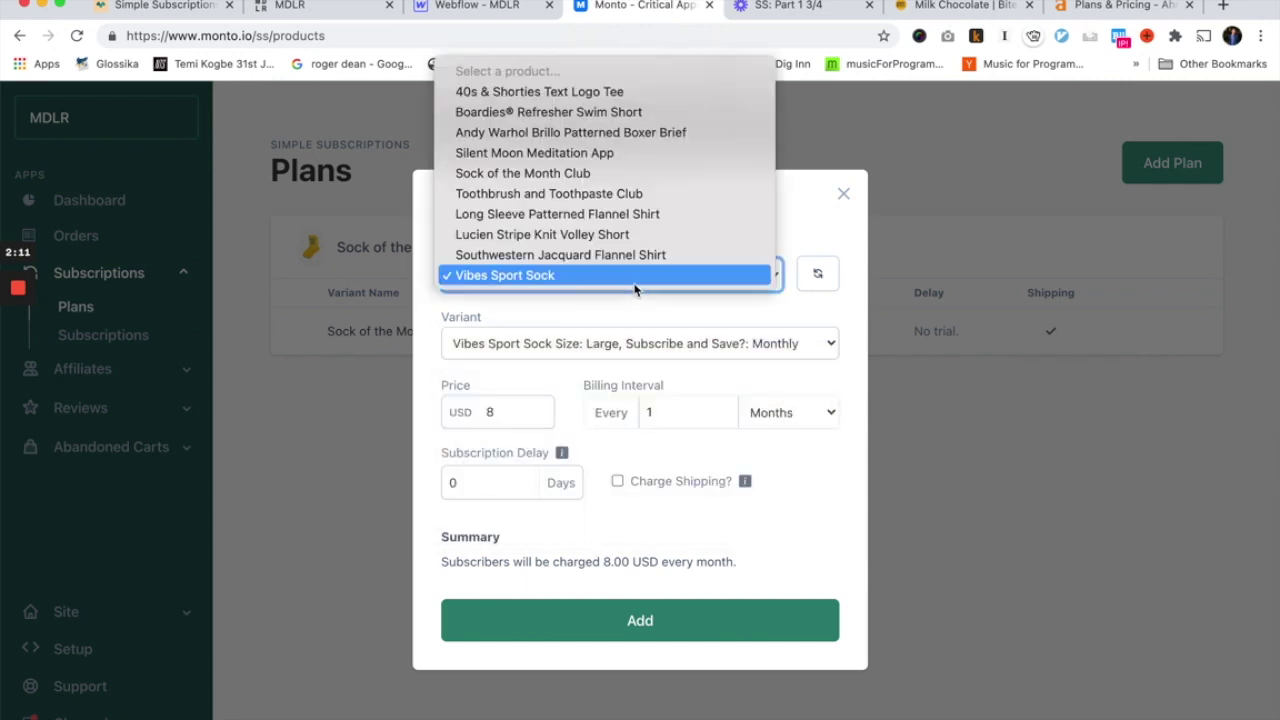
left_click(617, 172)
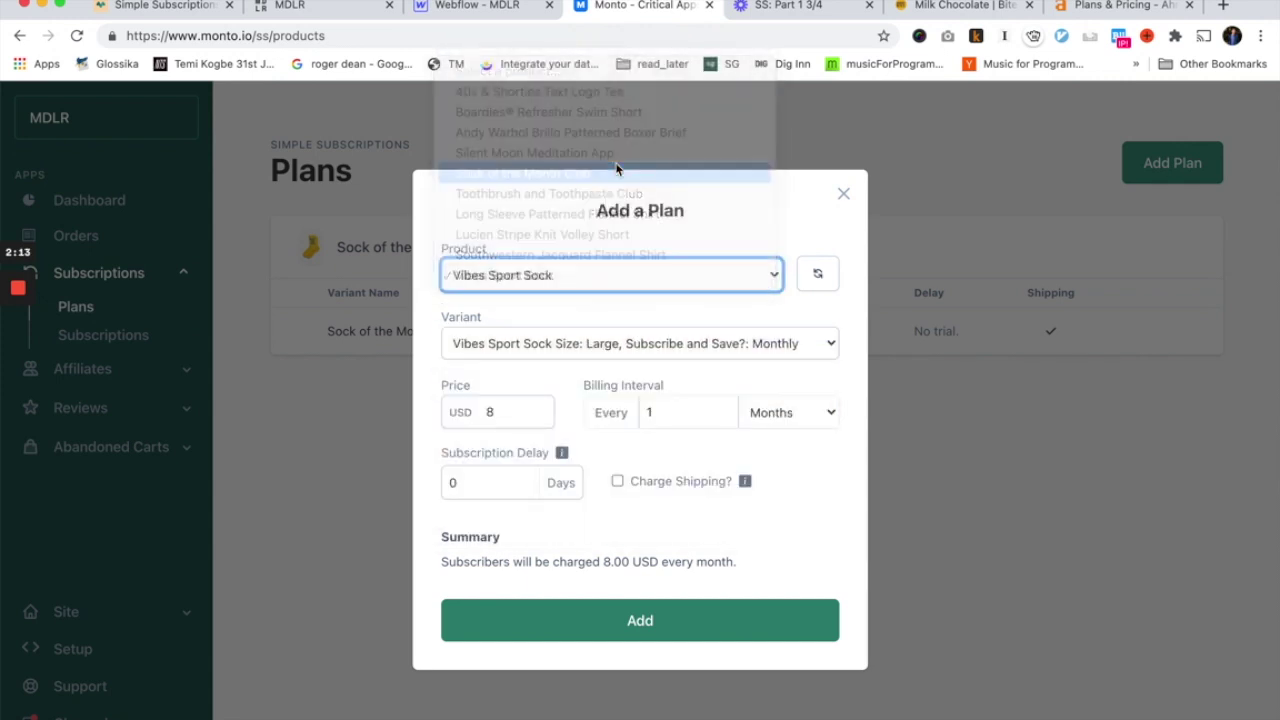
left_click(641, 272)
left_click(641, 272)
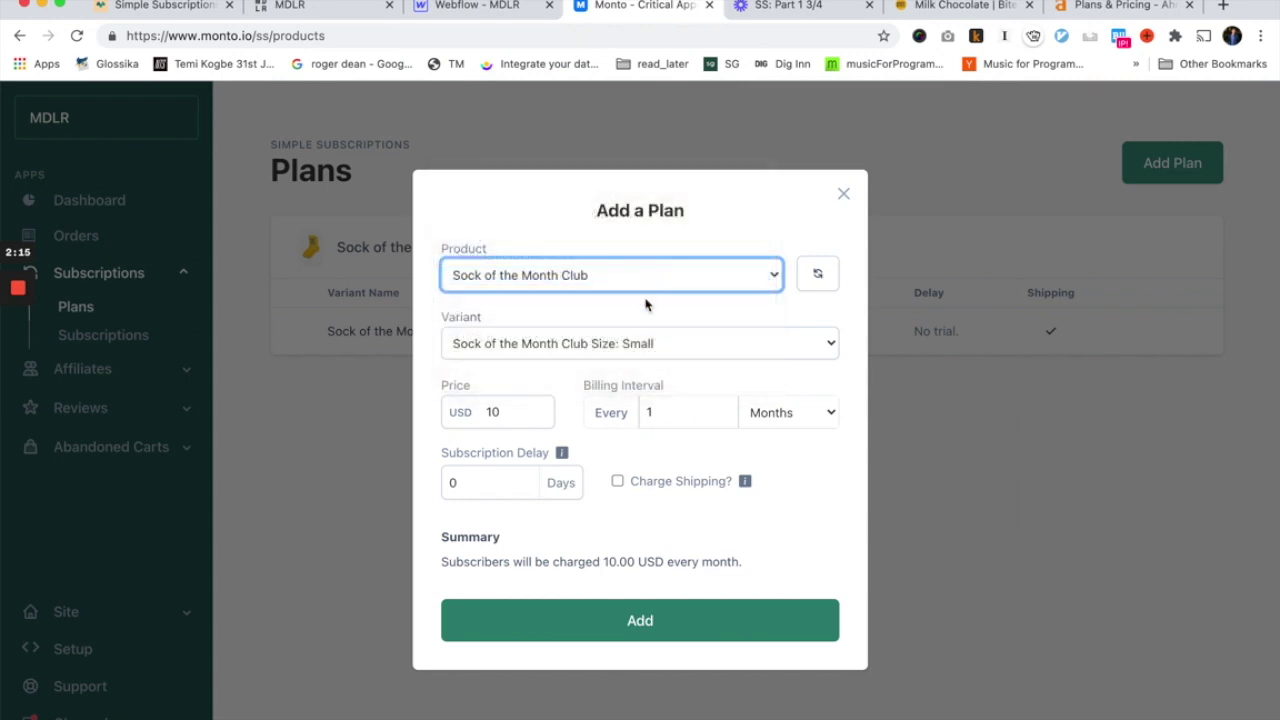
left_click(646, 343)
left_click(652, 365)
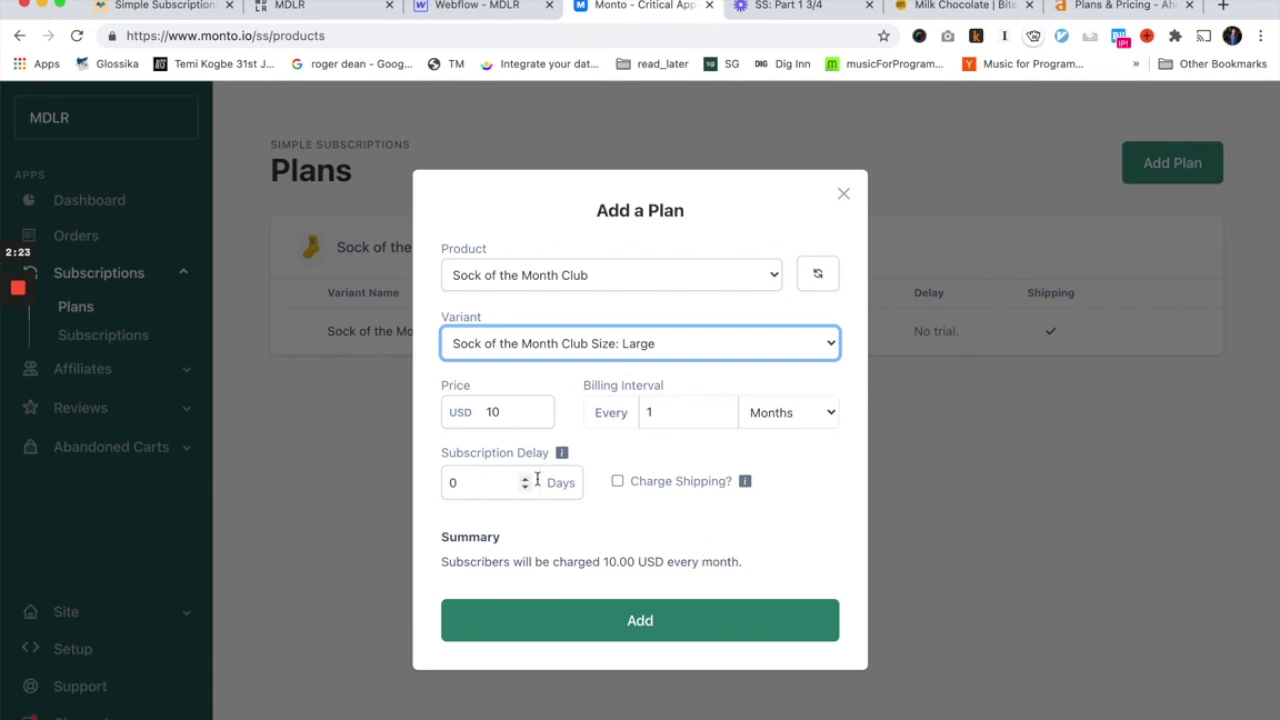
- Enable charging shipping on the Size: Large plan, add it, and acknowledge the subscription notice
left_click(617, 481)
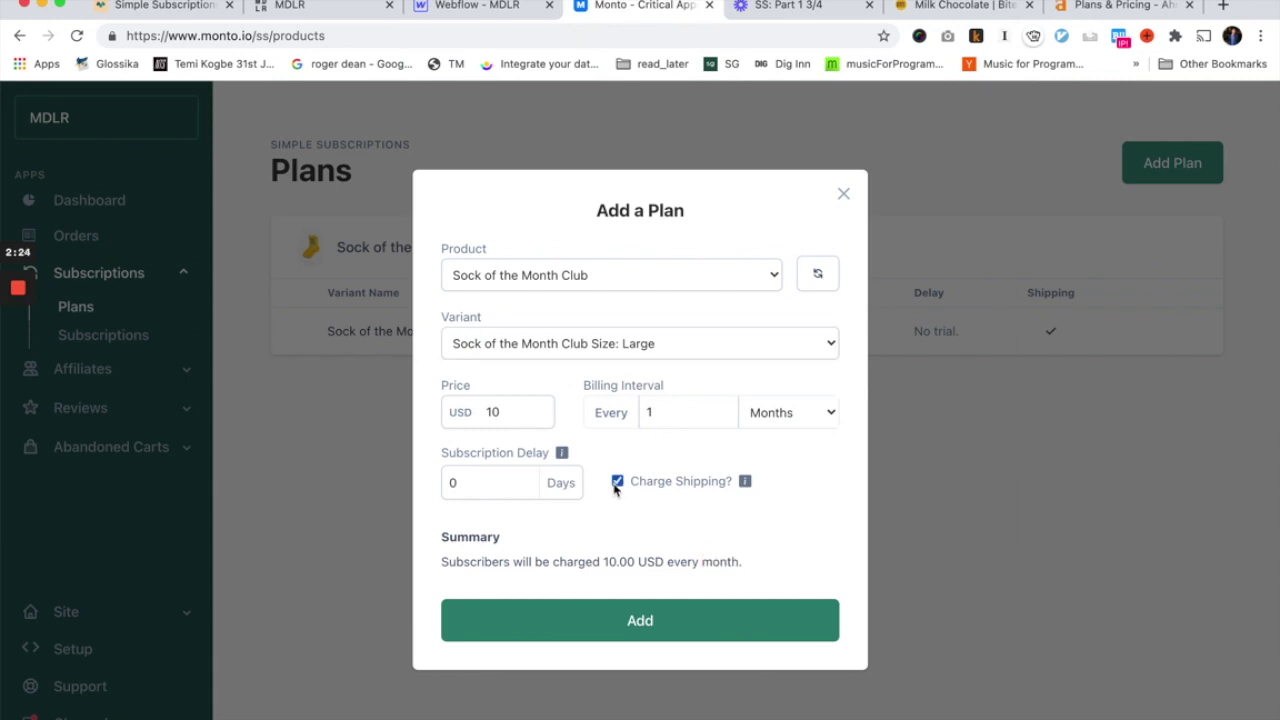
left_click(659, 627)
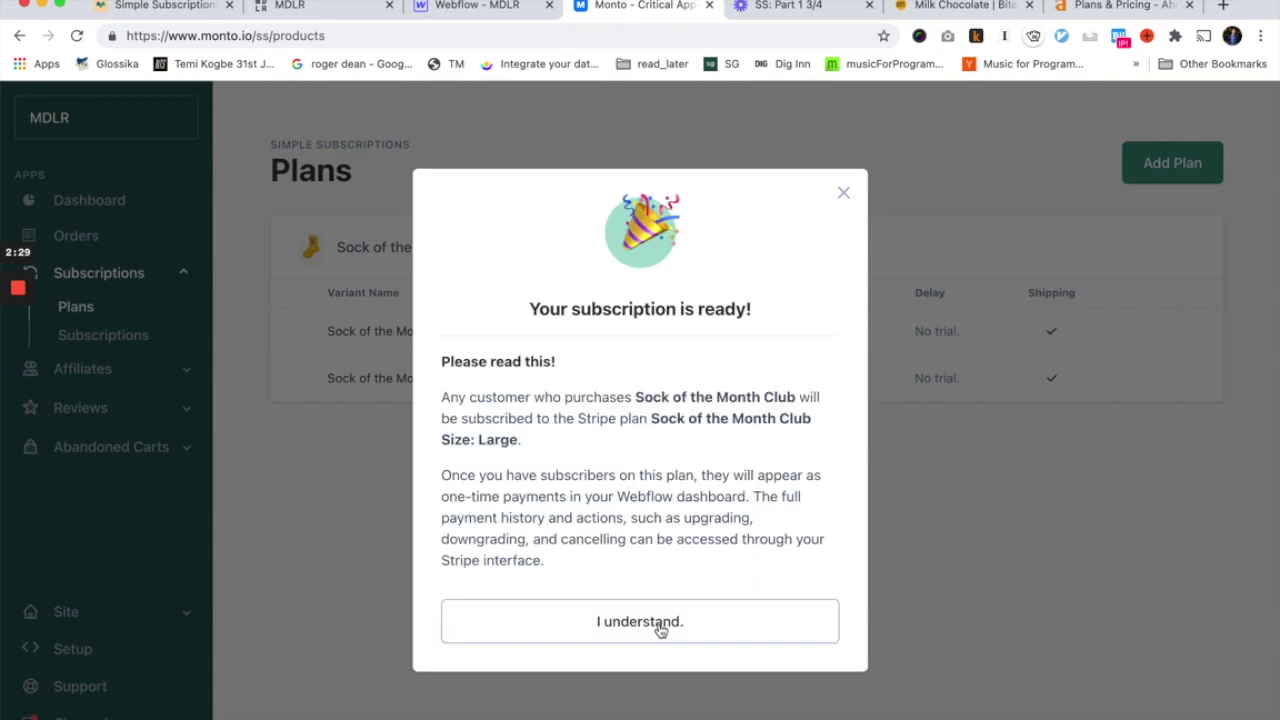
left_click(659, 625)
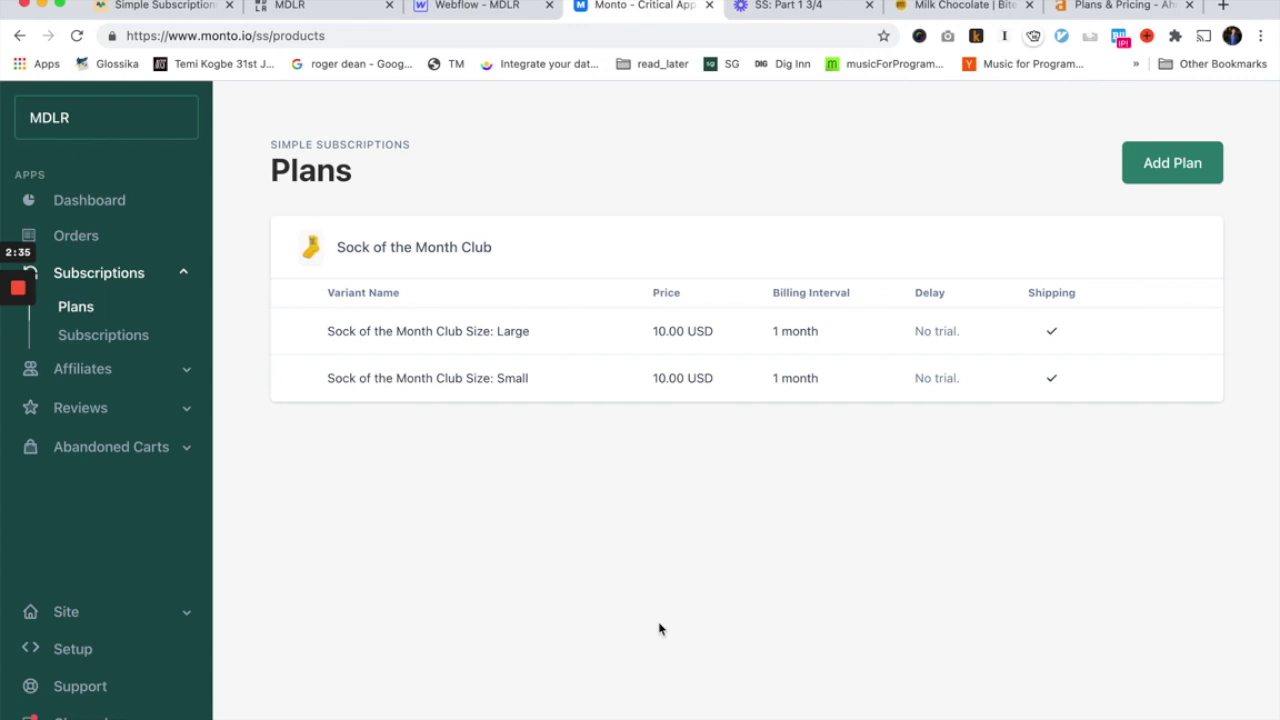
- Check the Sock of the Month Club store page against the Monto subscriptions and plans lists
left_click(340, 14)
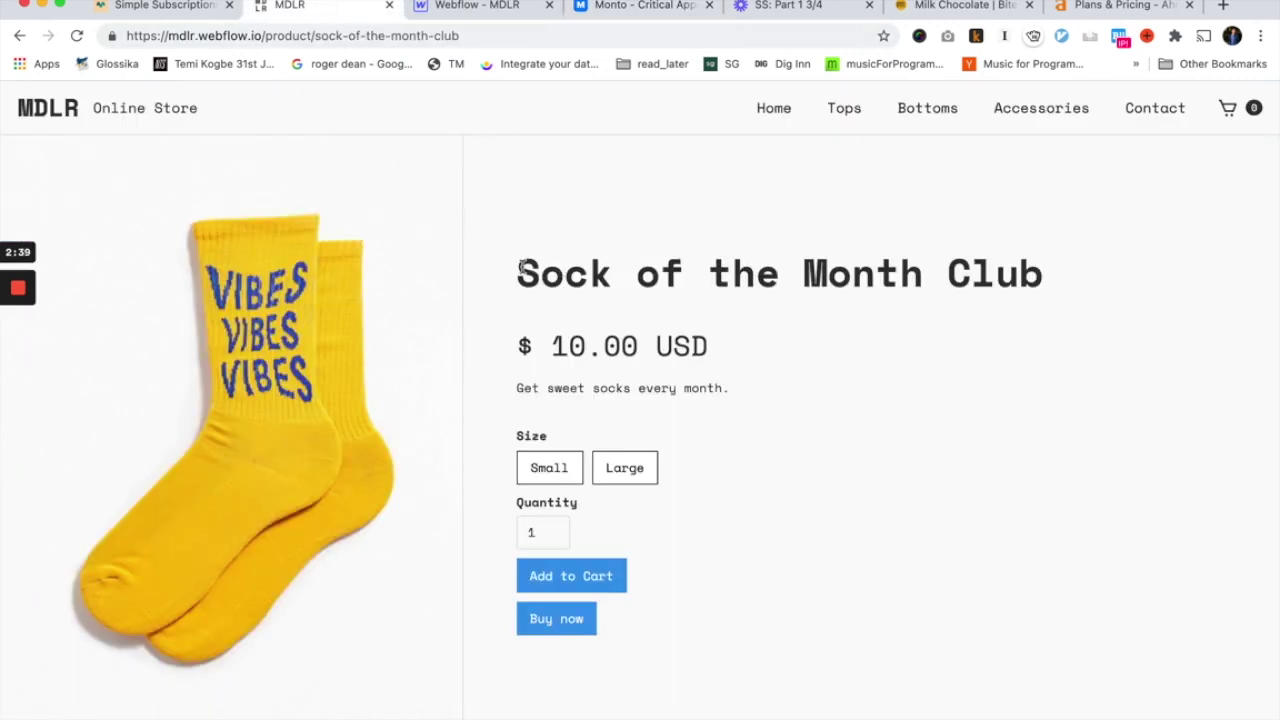
left_click(618, 8)
left_click(98, 340)
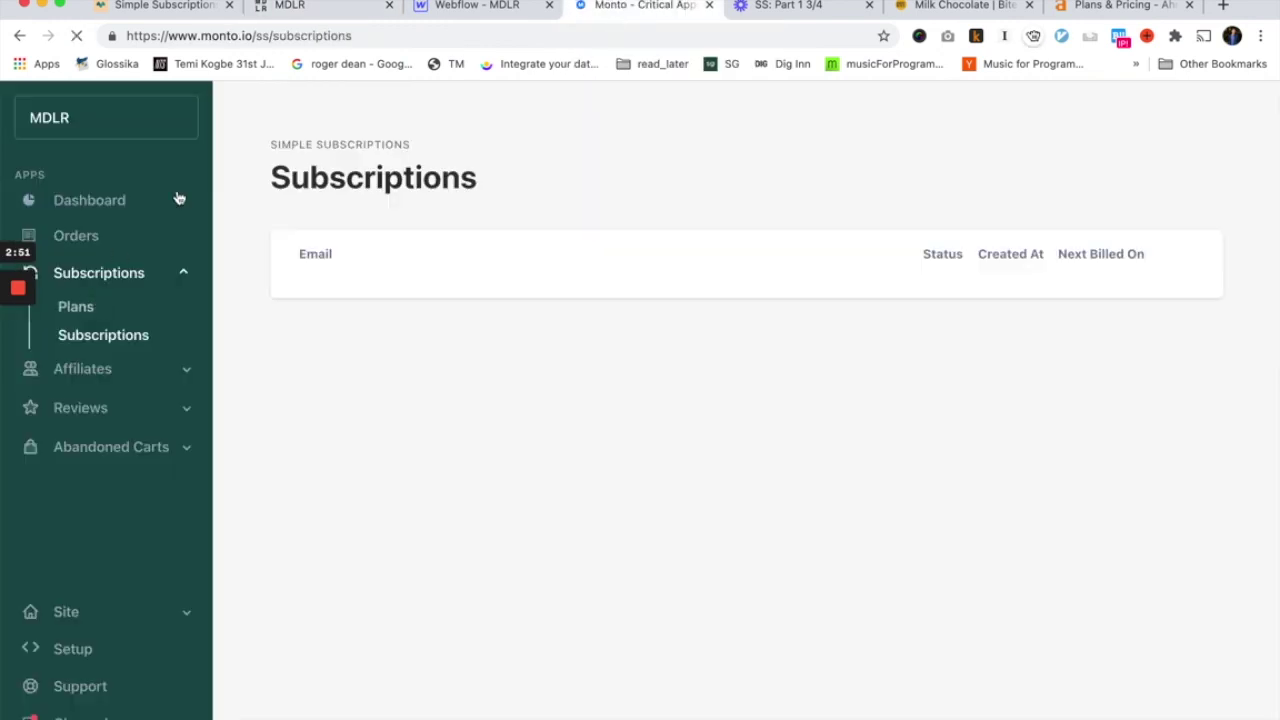
left_click(86, 312)
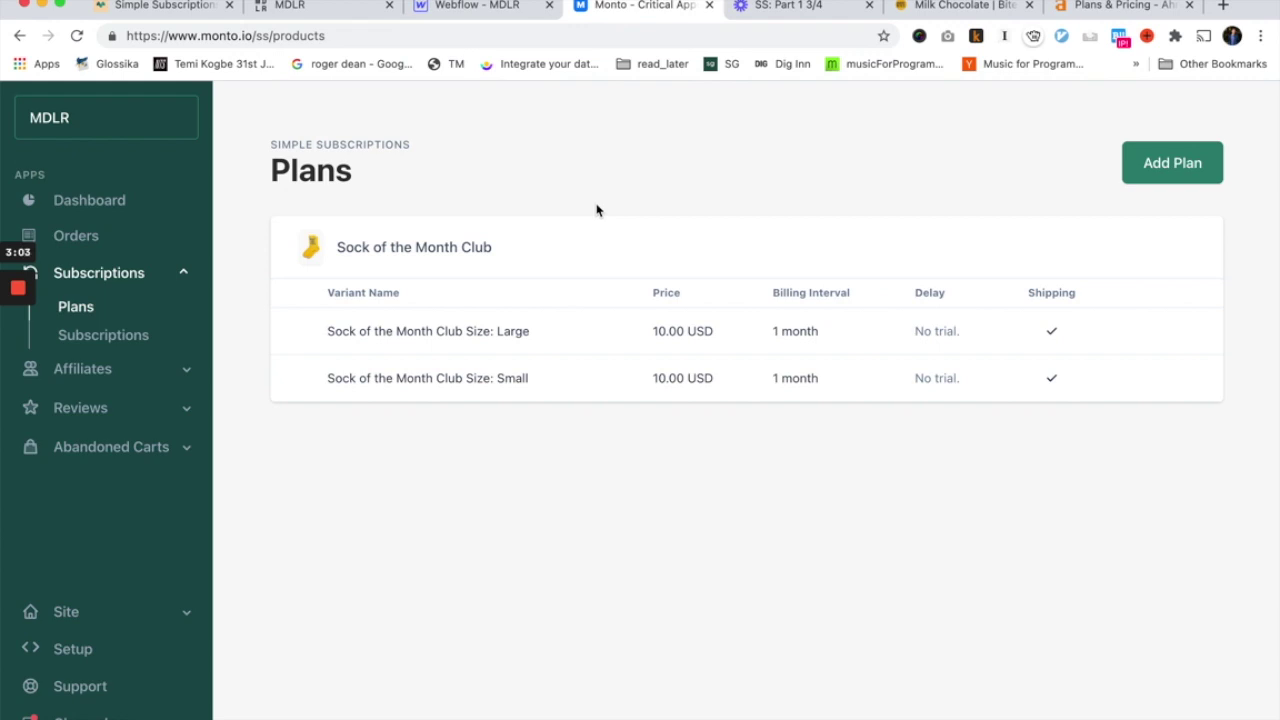
- Switch to the Webflow Designer, dismiss the publishing options, and inspect the product's title and description elements
left_click(476, 8)
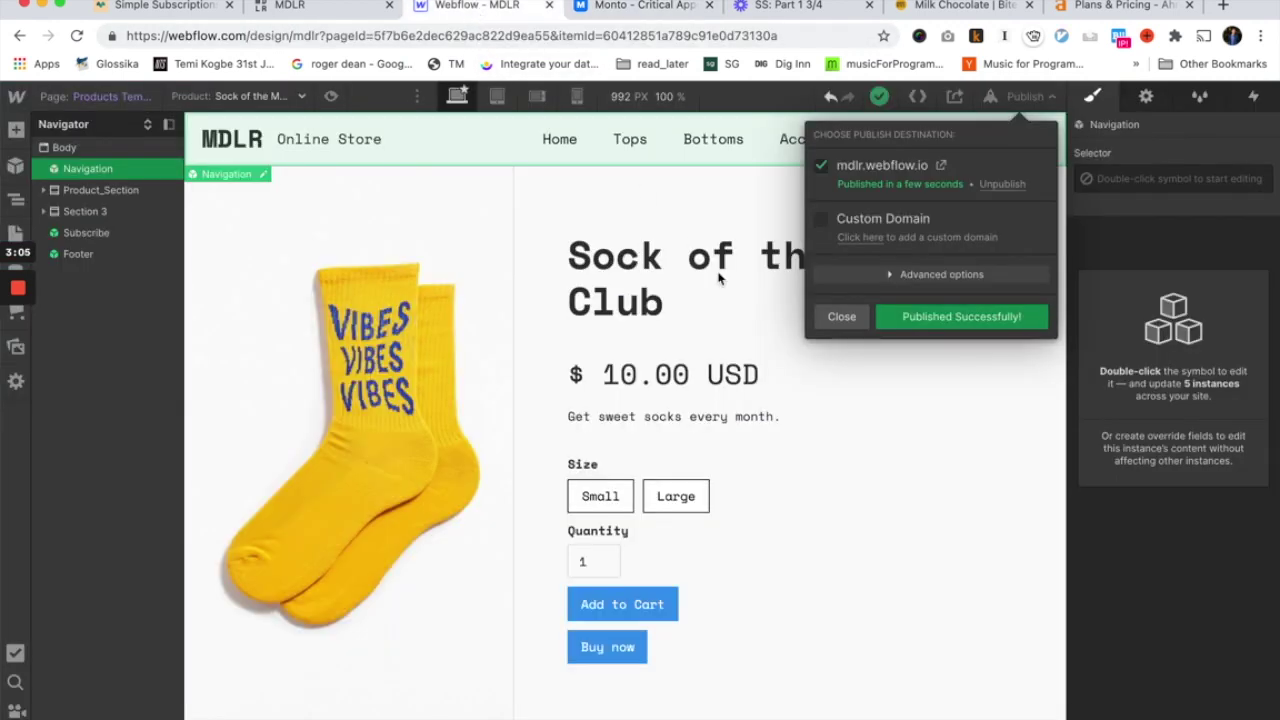
left_click(855, 317)
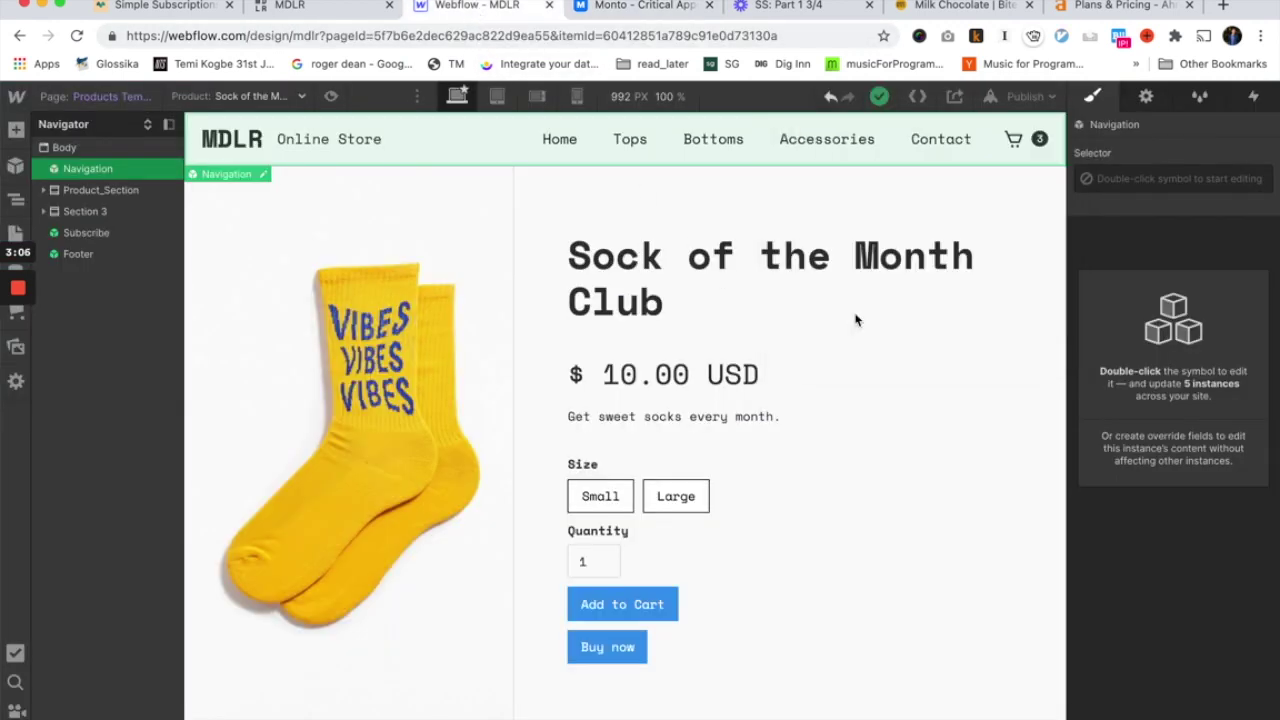
left_click(626, 244)
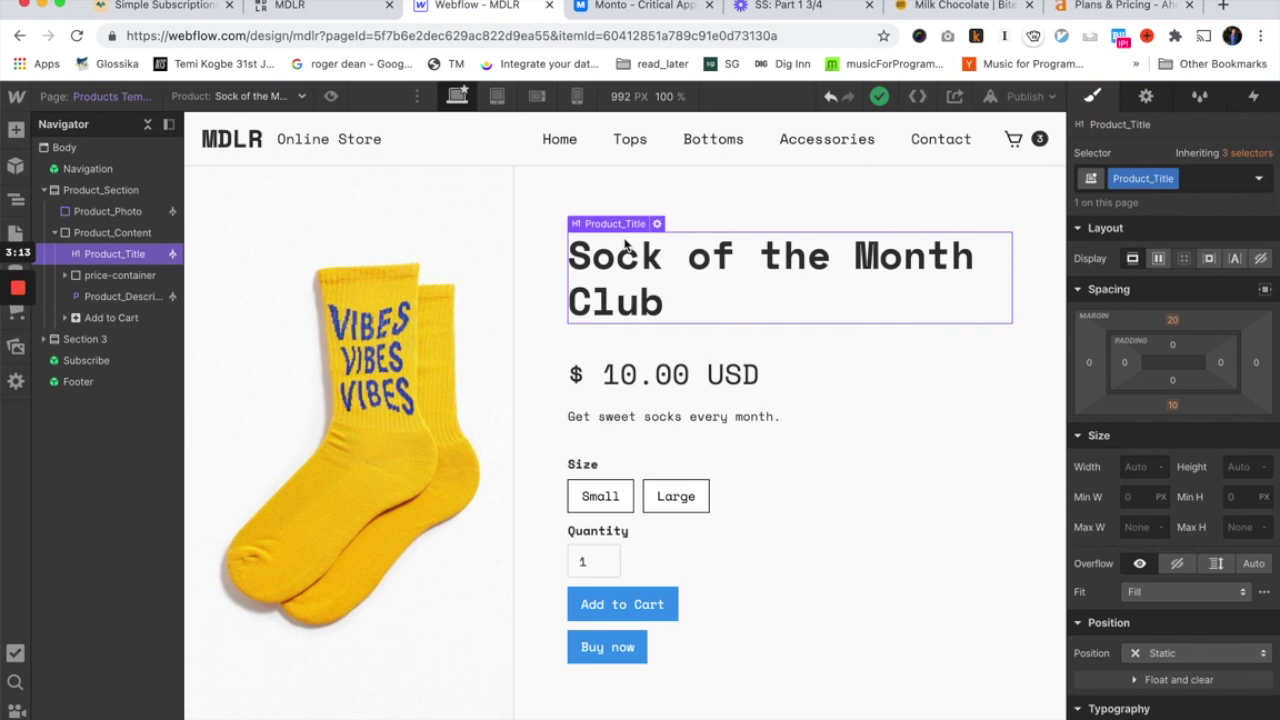
left_click(640, 426)
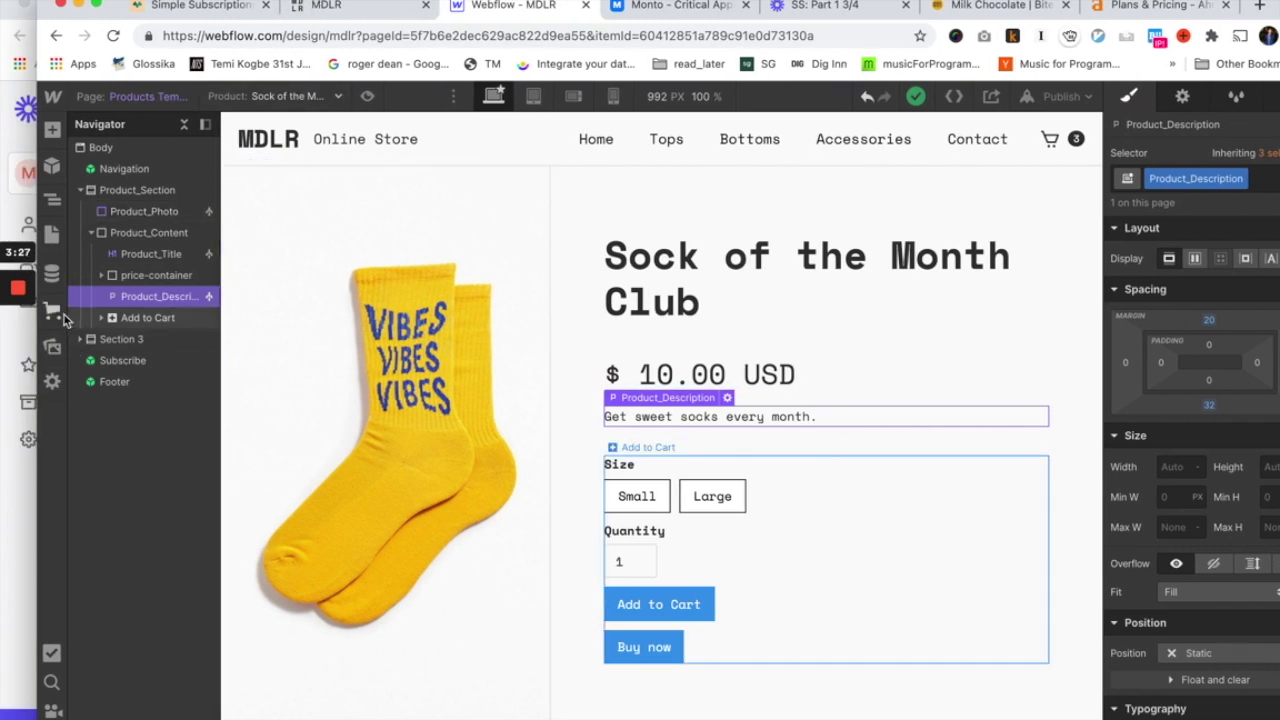
- Open the Sock of the Month Club product's Ecommerce entry and review its size variants and custom fields
left_click(53, 309)
left_click(140, 215)
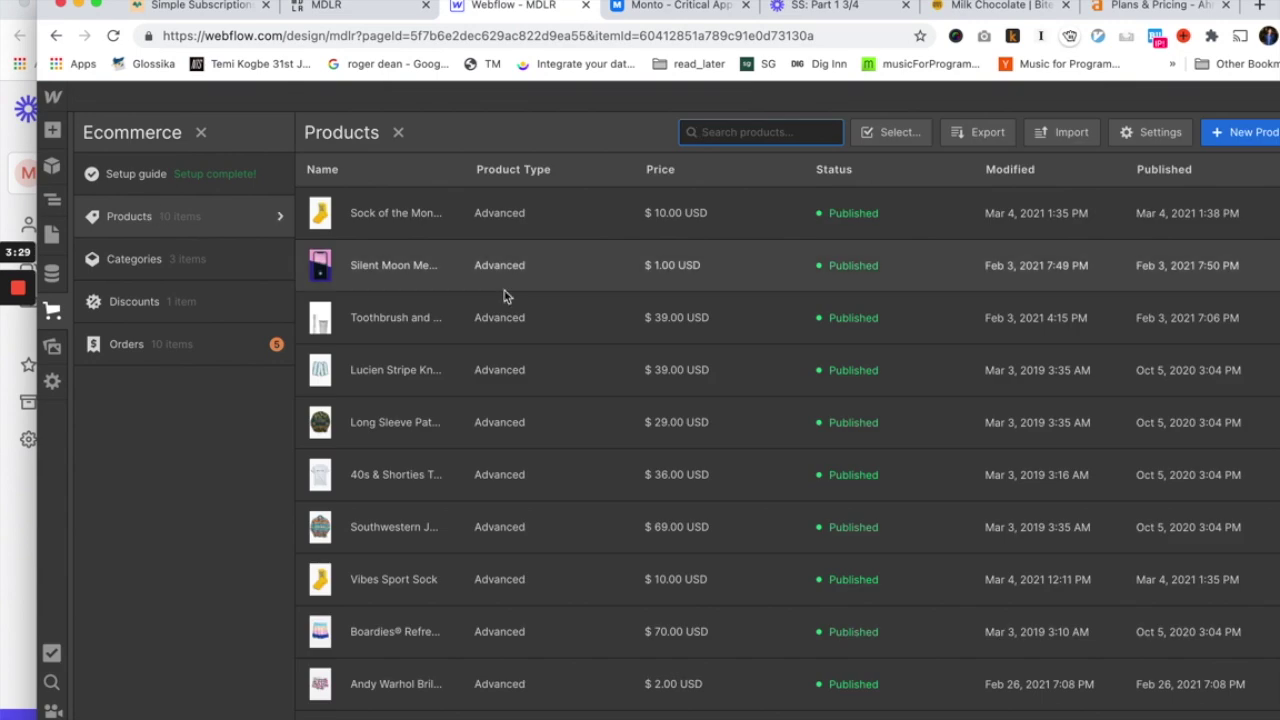
left_click(575, 229)
scroll(680, 408, "down", 10)
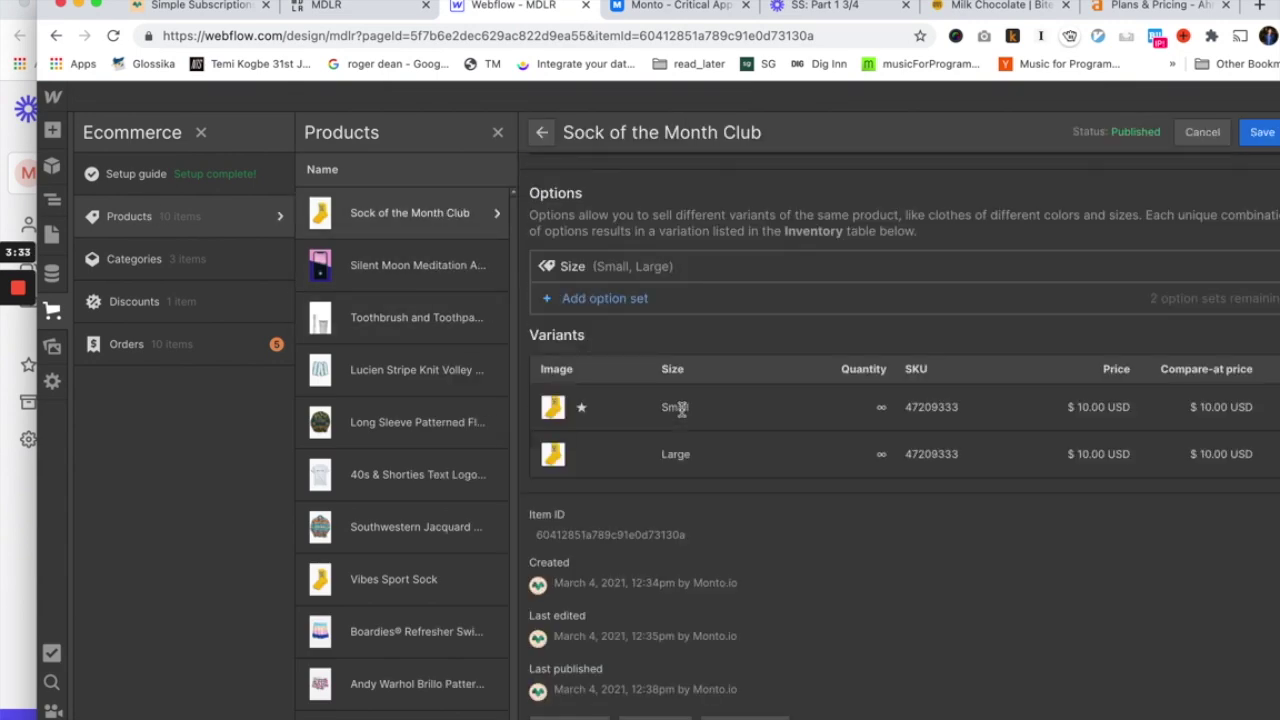
scroll(681, 410, "up", 5)
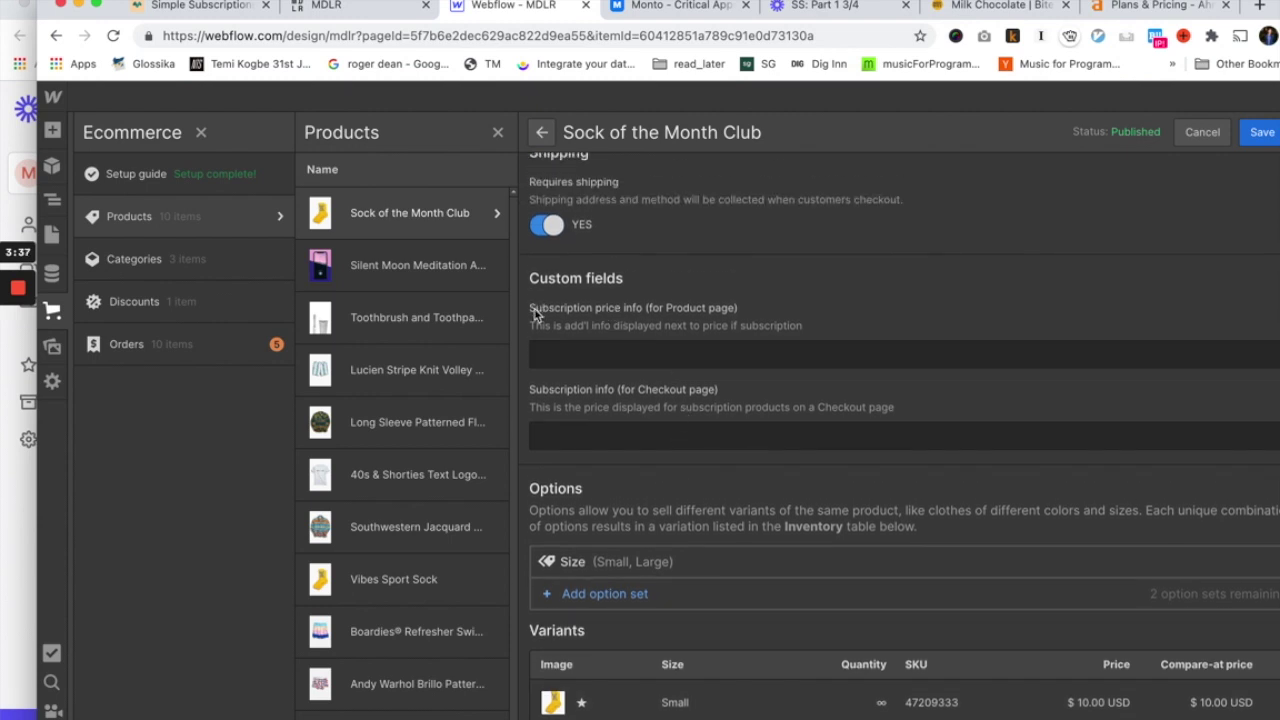
- Review the custom subscription fields defined in the Products collection settings
mouse_move(280, 222)
left_click(277, 222)
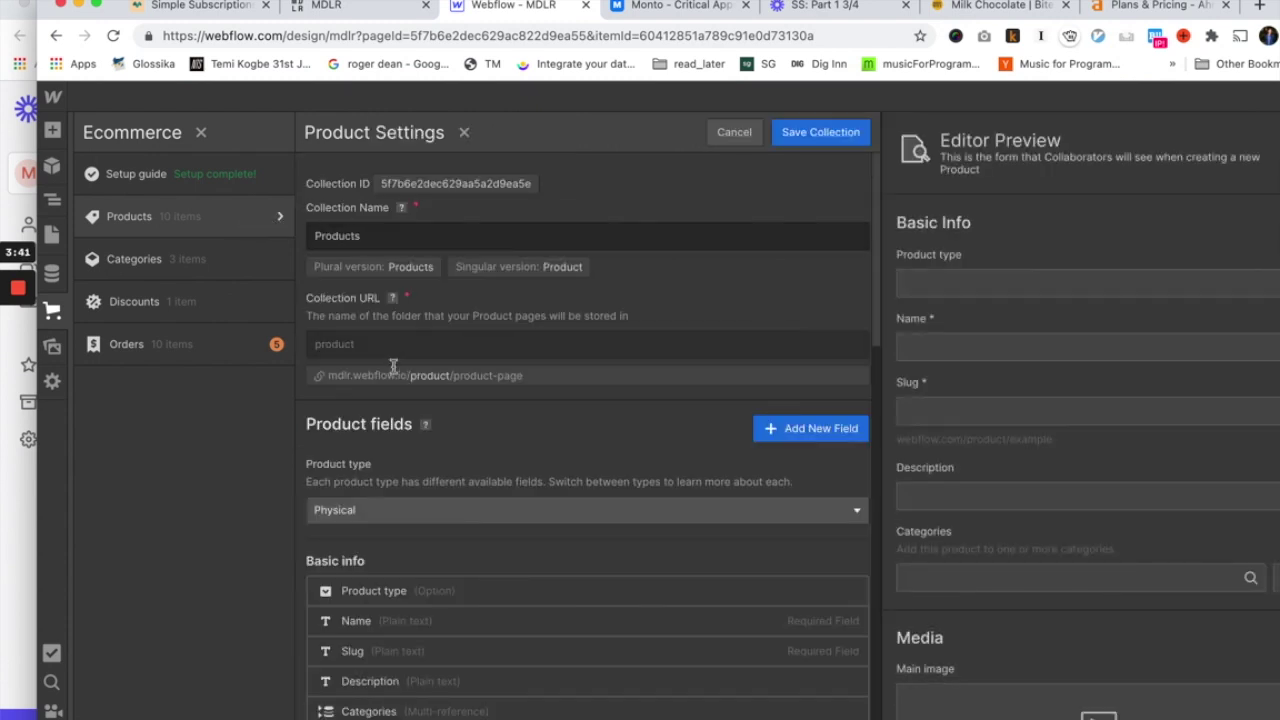
scroll(393, 366, "down", 5)
scroll(393, 366, "down", 5)
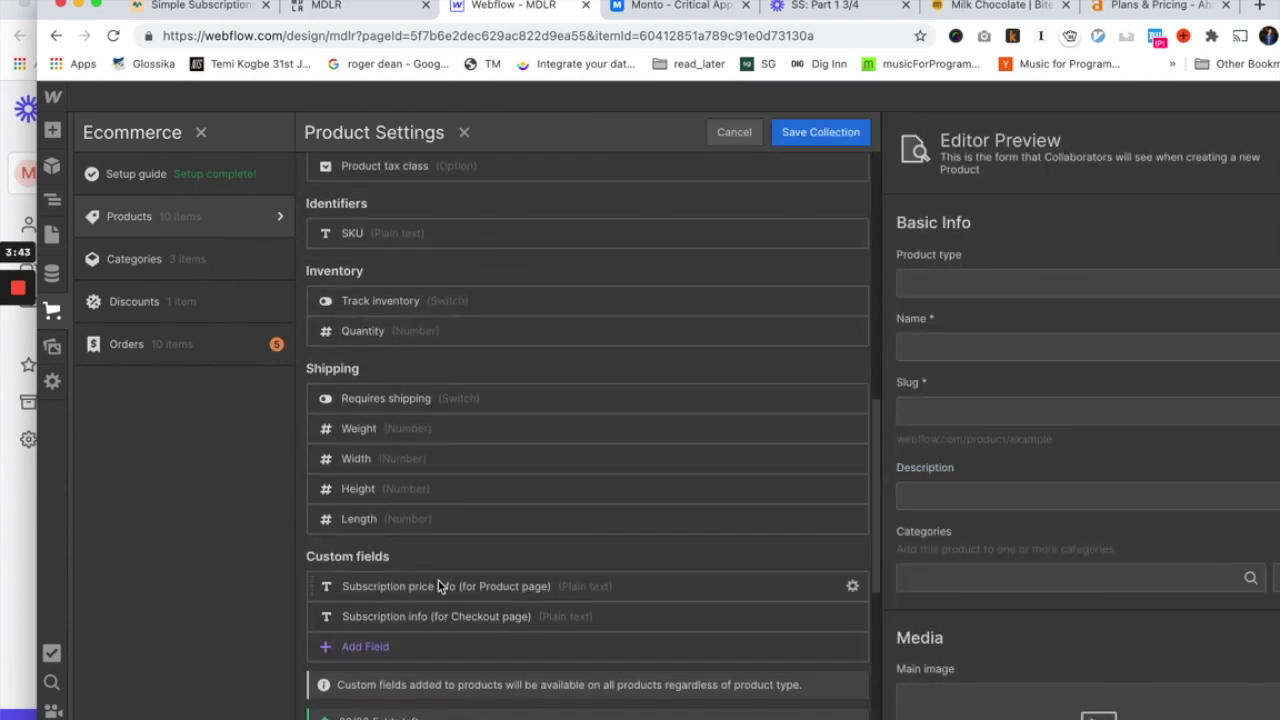
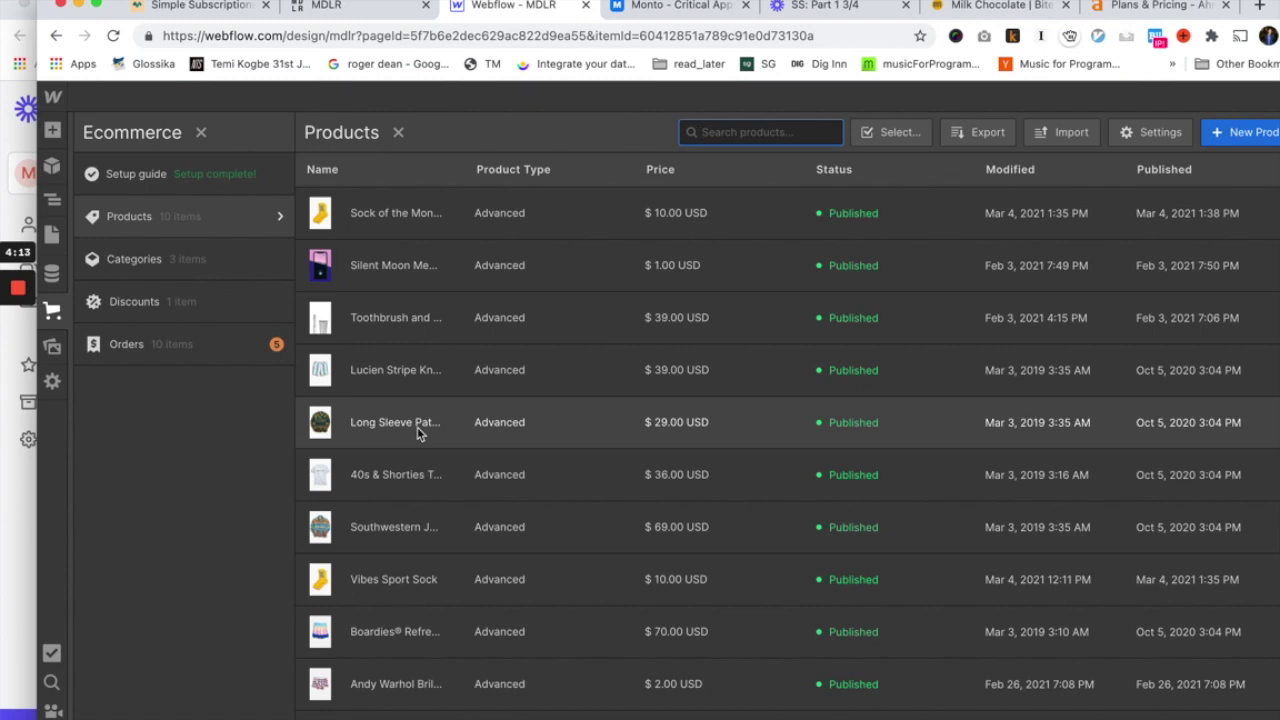
- Set Sock of the Month Club's product-page subscription price info to "This subscription will charge you once per month until you cancel."
right_click(406, 222)
left_click(397, 216)
left_click(397, 216)
scroll(805, 534, "down", 10)
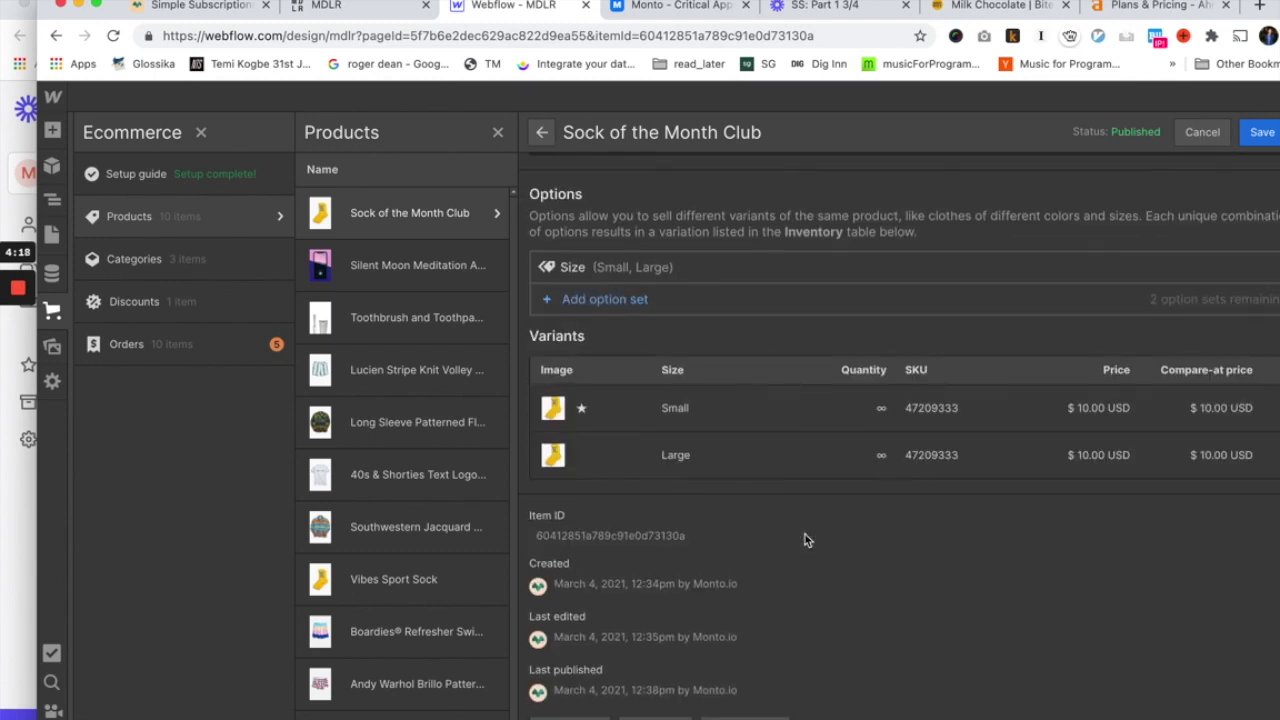
scroll(806, 540, "up", 5)
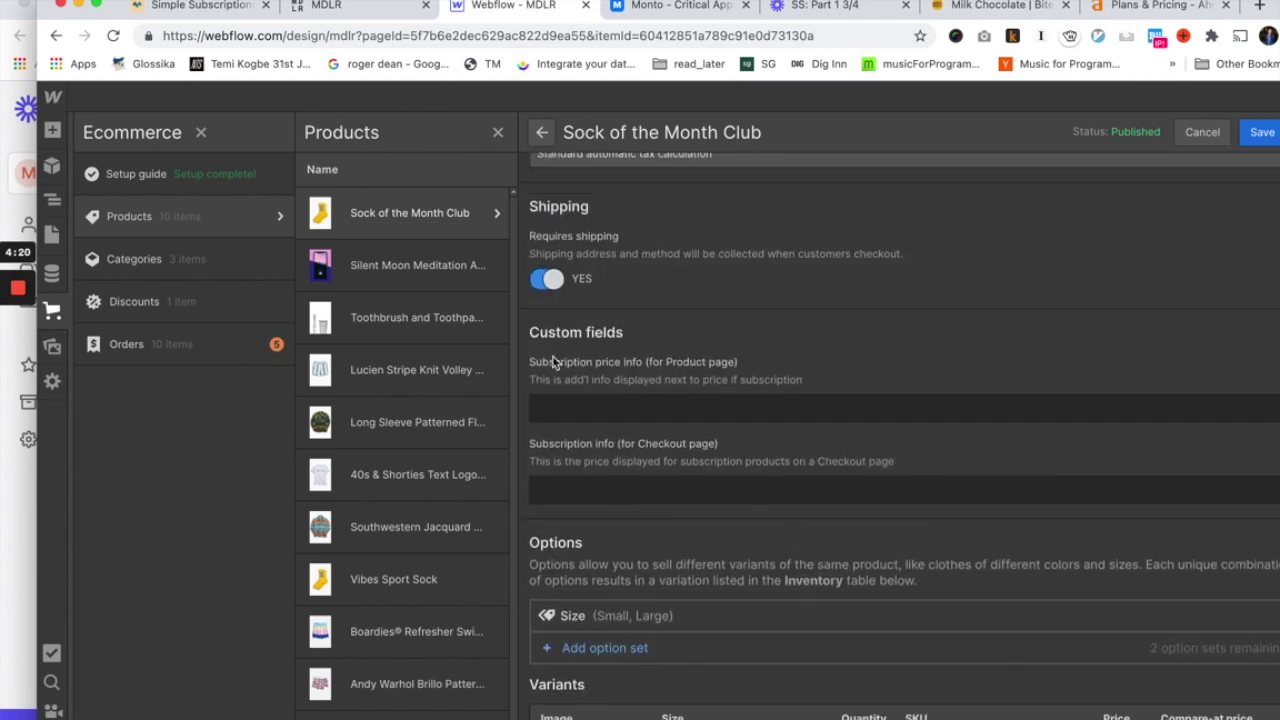
left_click(627, 410)
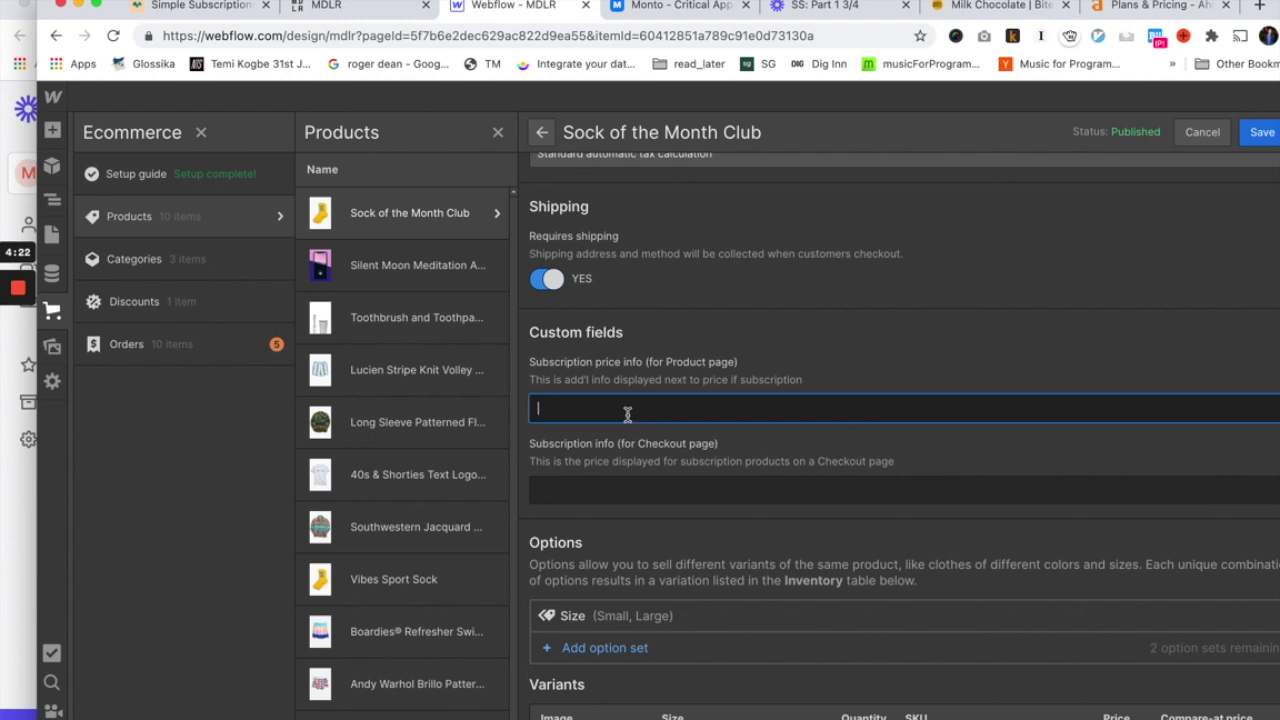
type("This subscription will ")
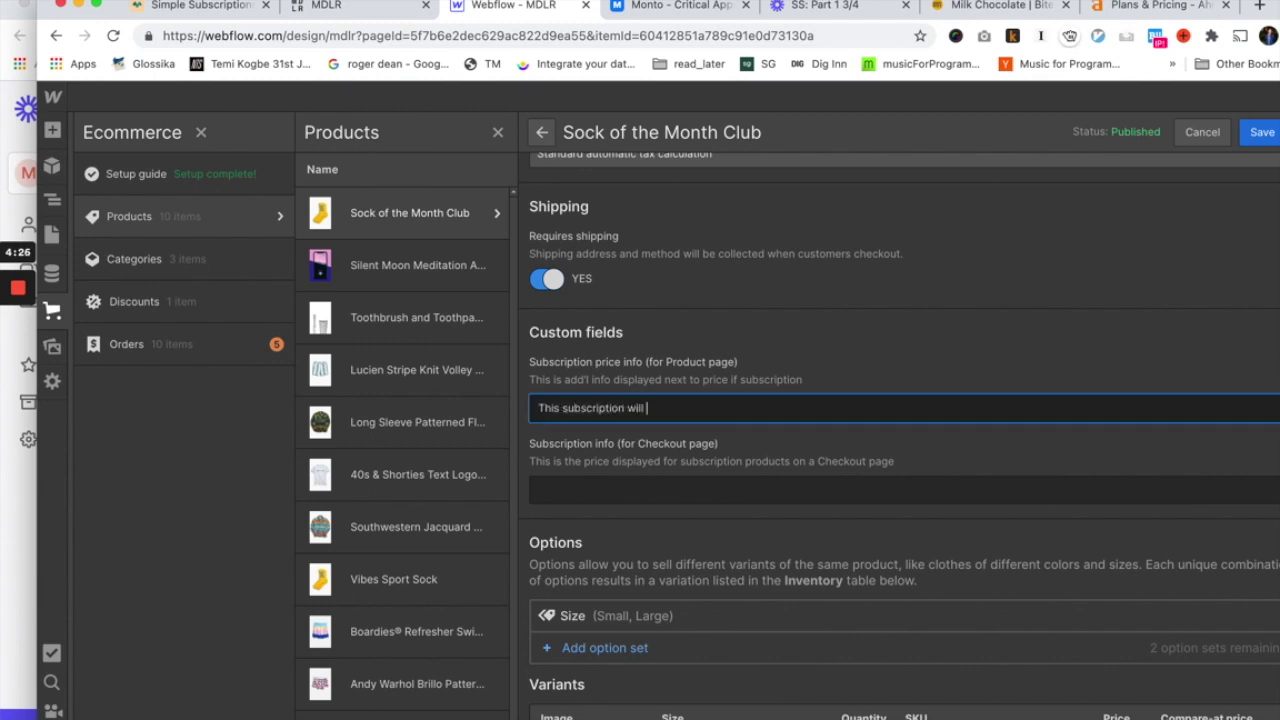
type("charge you once per")
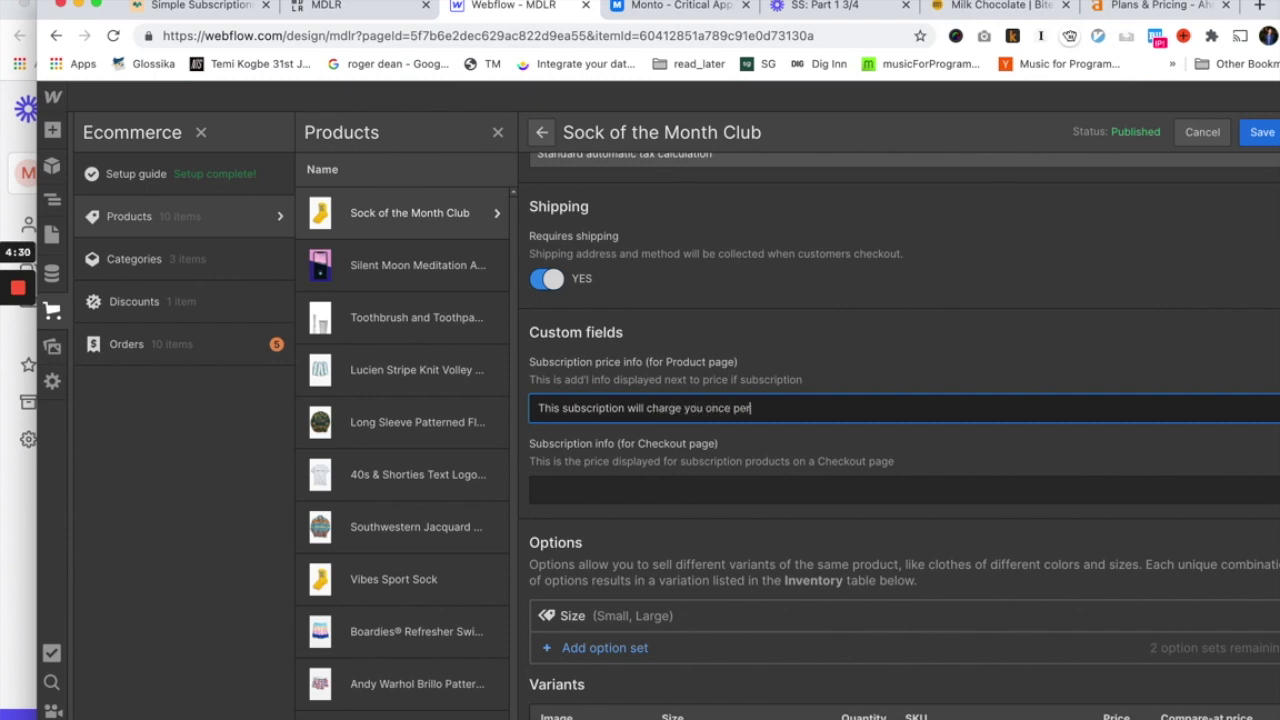
type(" month until you cancel.")
- Set the checkout-page subscription info to "This is a monthly subscription." and save the Sock of the Month Club product
key("Tab")
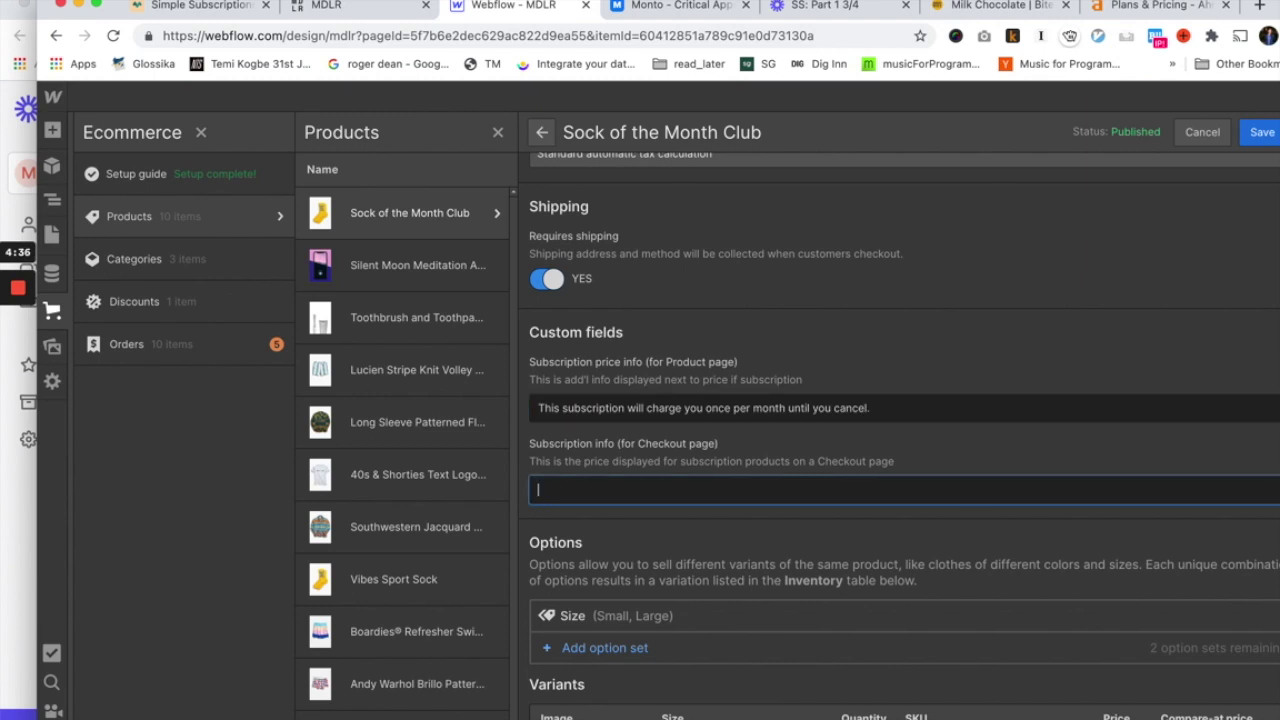
type("This is a amonth")
key("BackSpace")
key("BackSpace")
key("BackSpace")
key("BackSpace")
key("BackSpace")
type("monthly subscription")
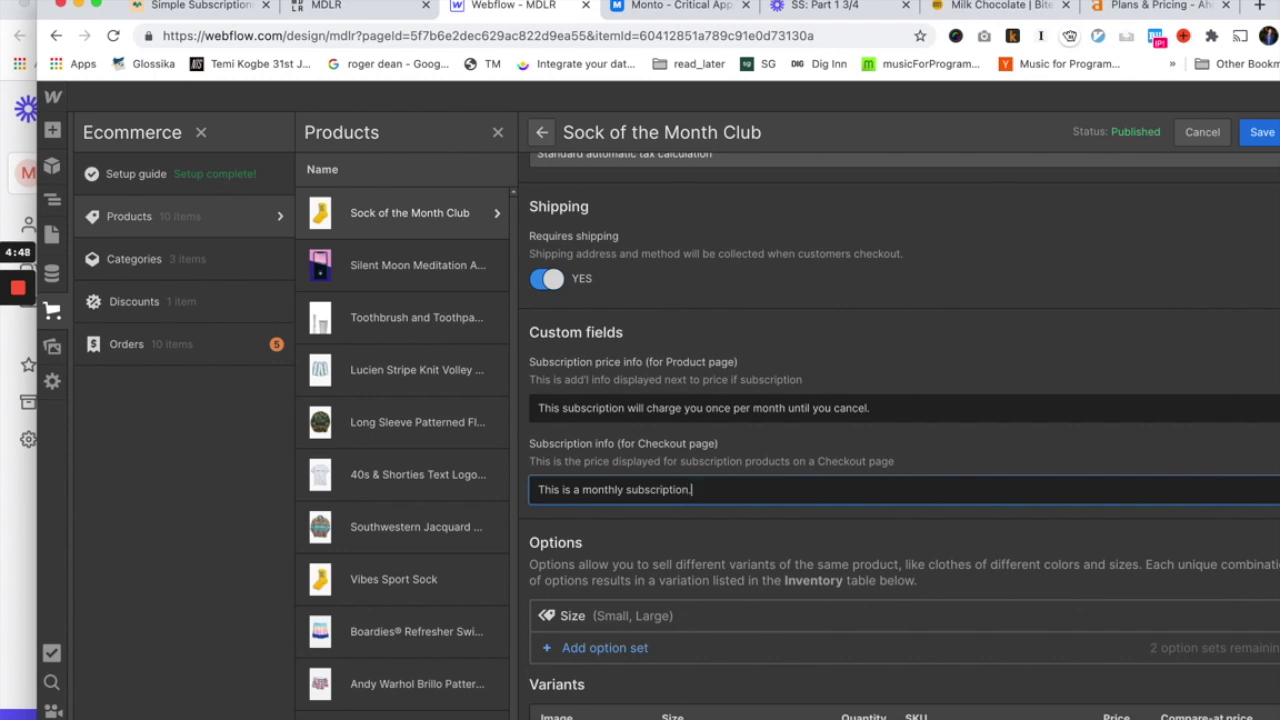
type(".")
left_click(1259, 138)
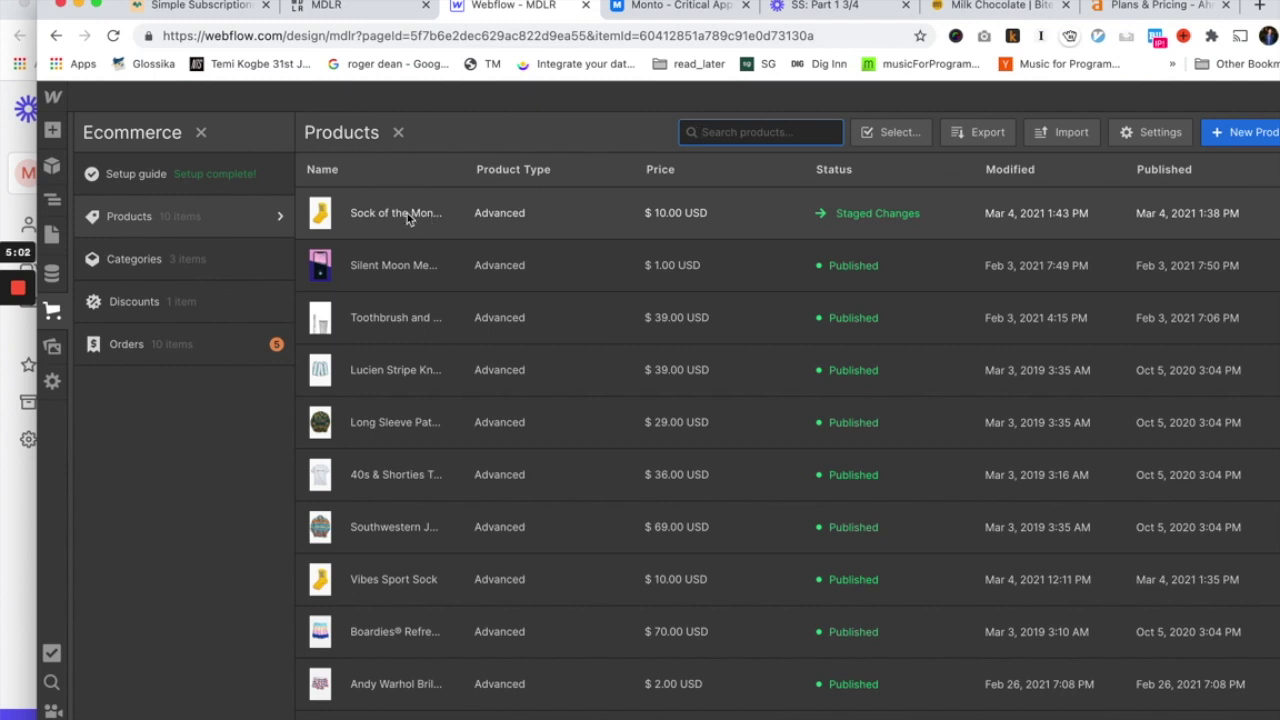
- Return to the product page in the Webflow Designer and select the subscription info text block beside the price
left_click(379, 9)
left_click(515, 6)
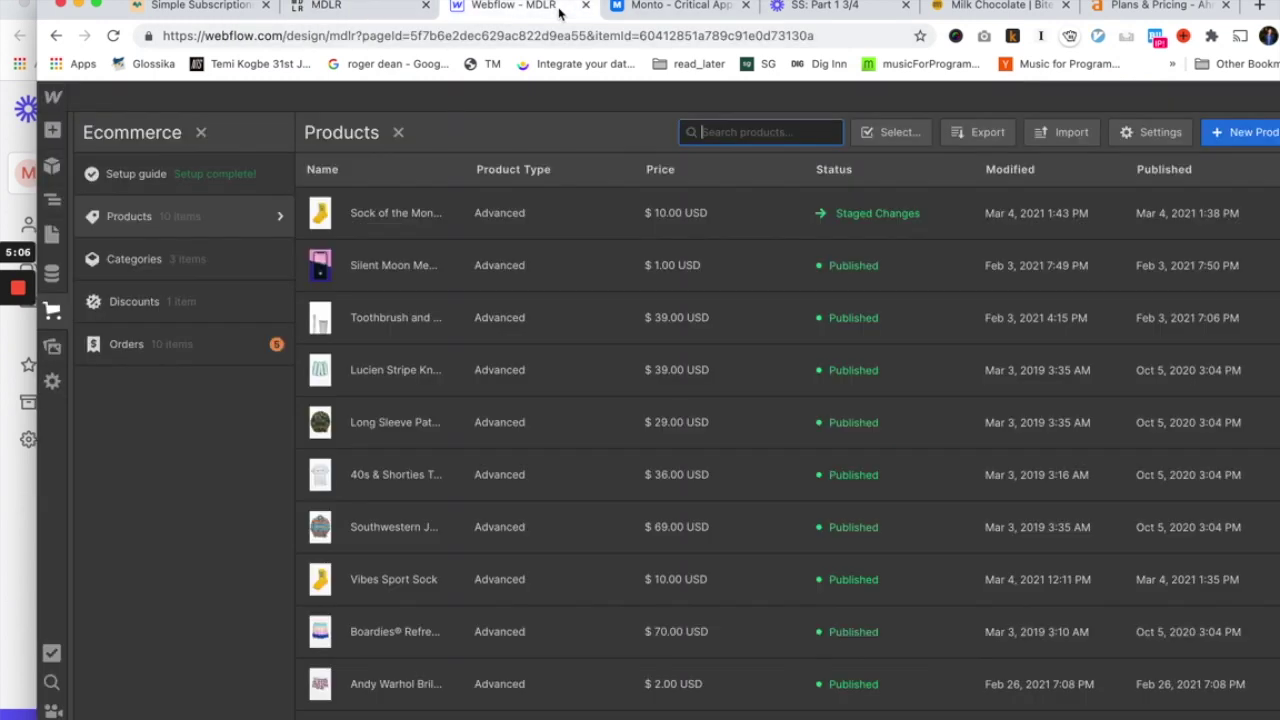
left_click(57, 240)
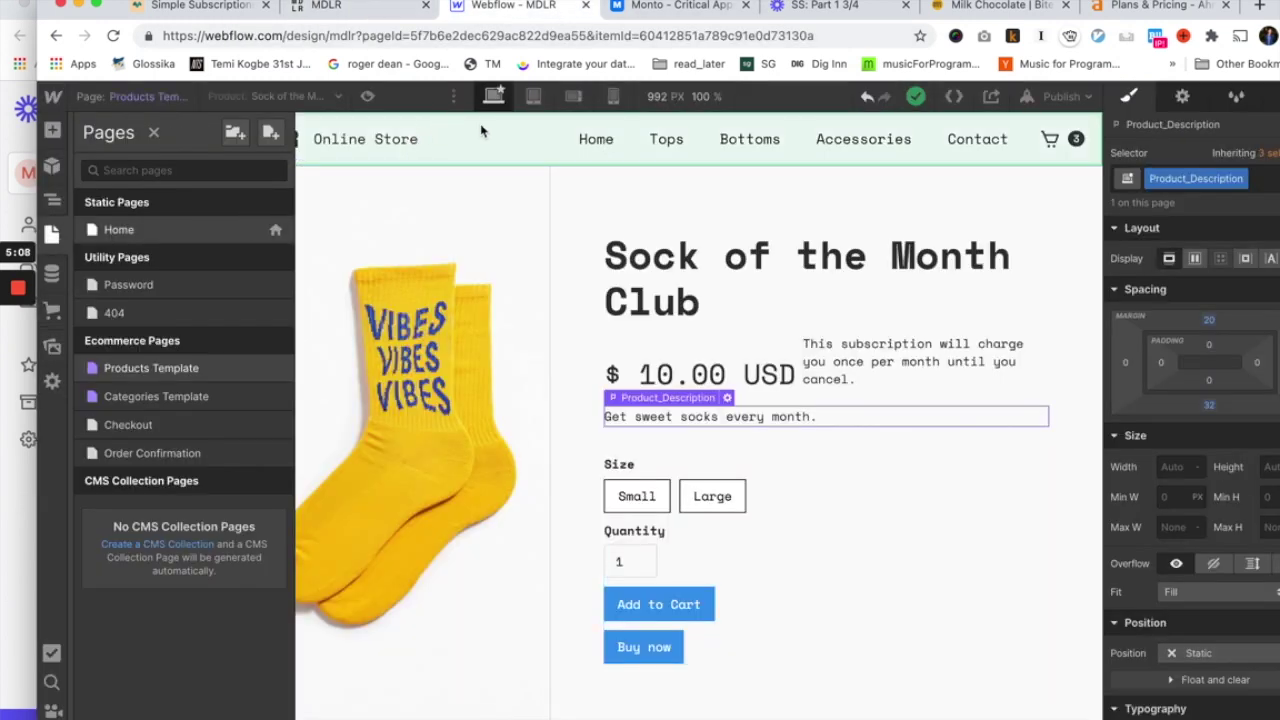
key("z")
left_click(813, 308)
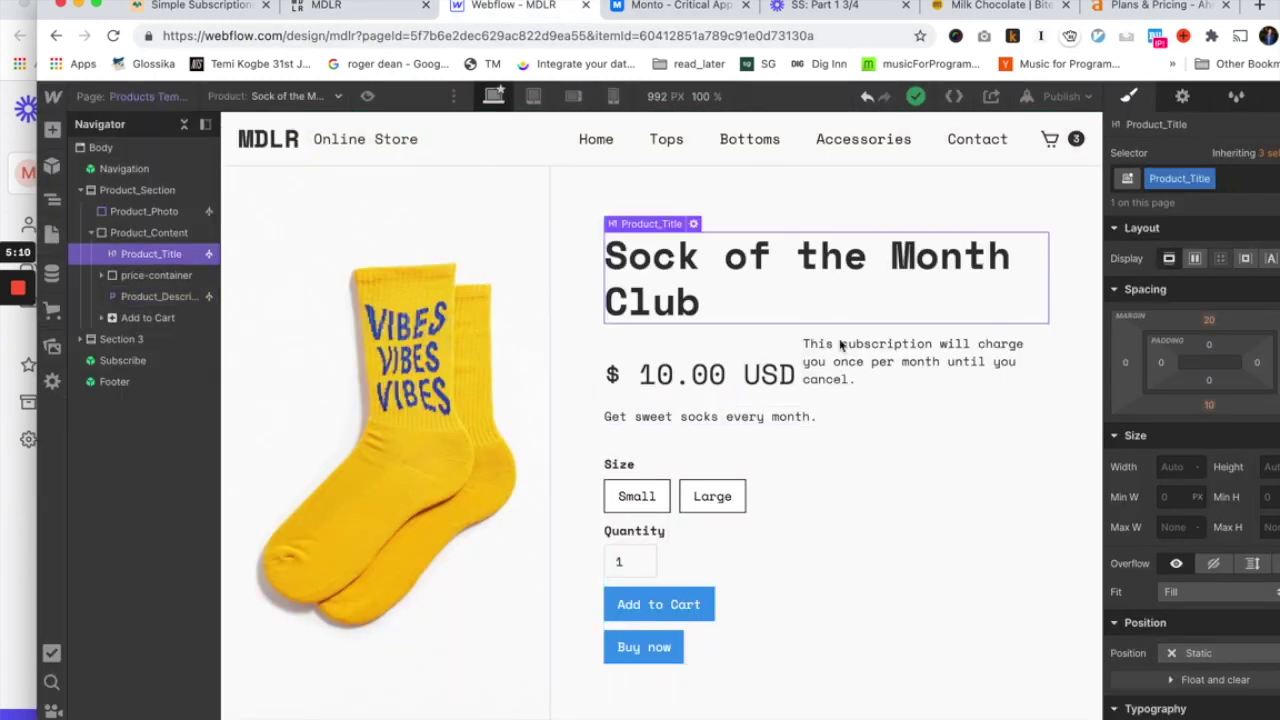
left_click(882, 383)
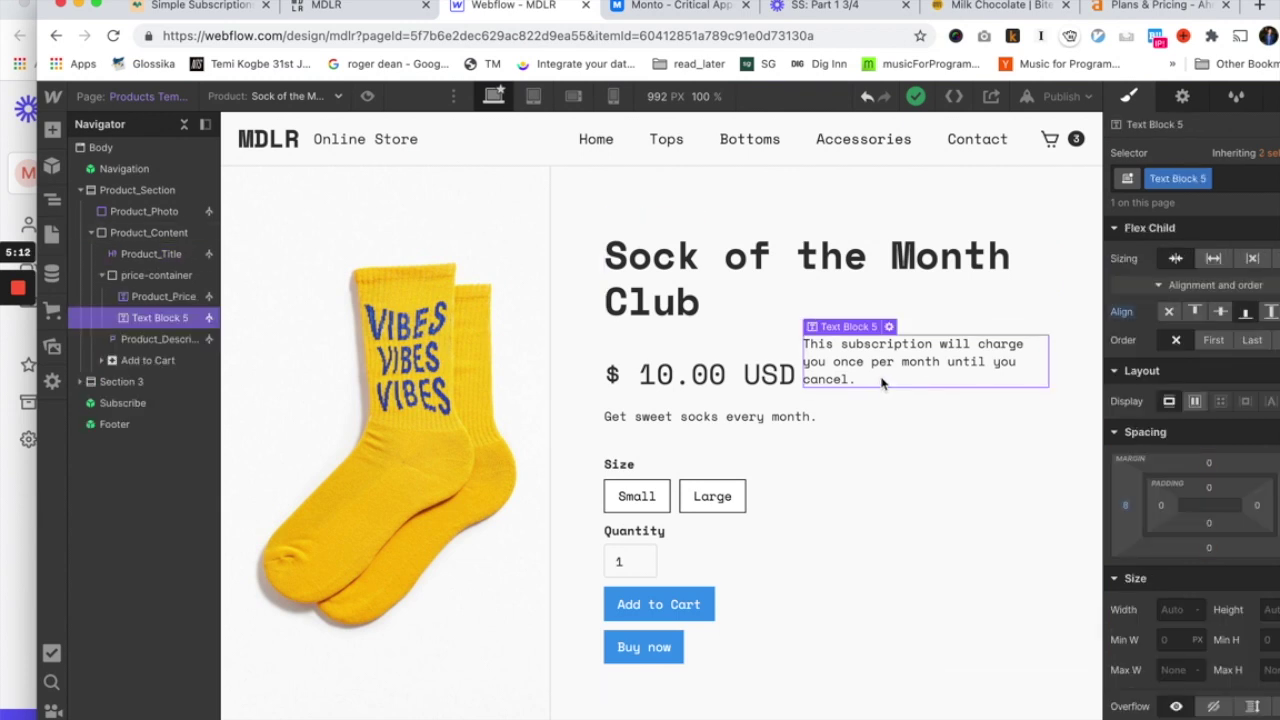
- Delete the subscription info text block beside the price and add a new text block below the product description
key("Delete")
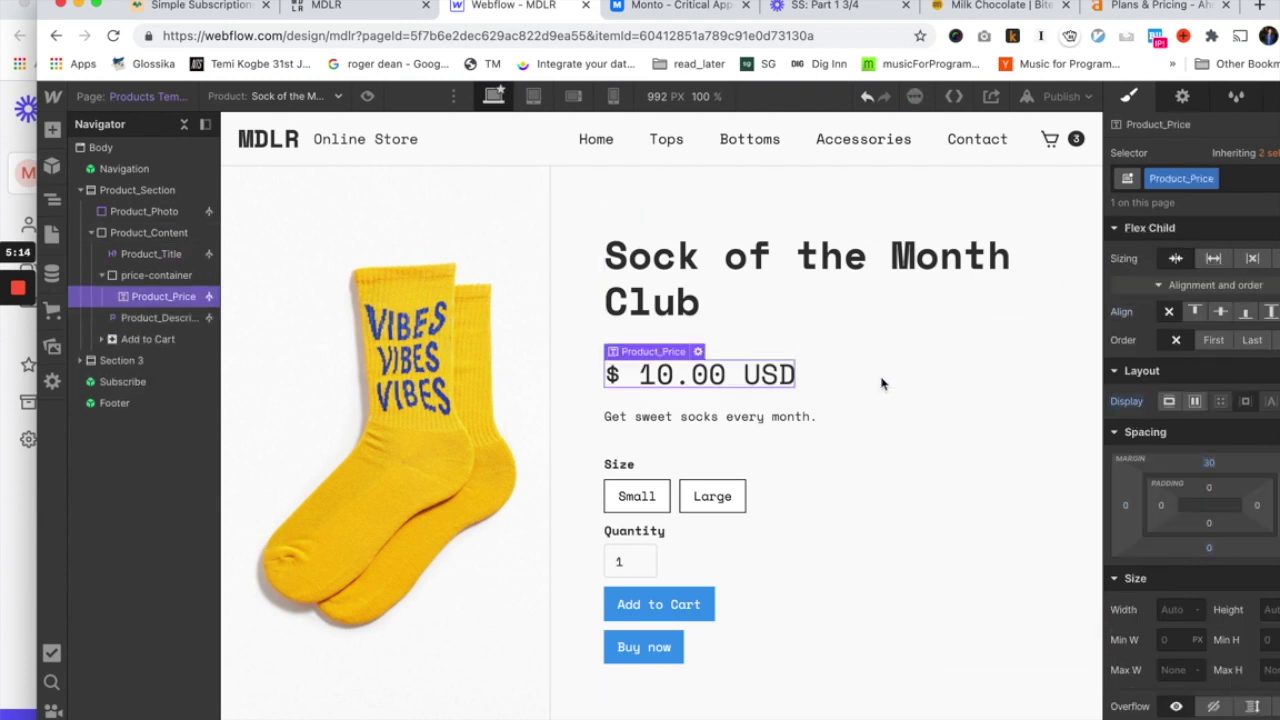
key("super+e")
type("text")
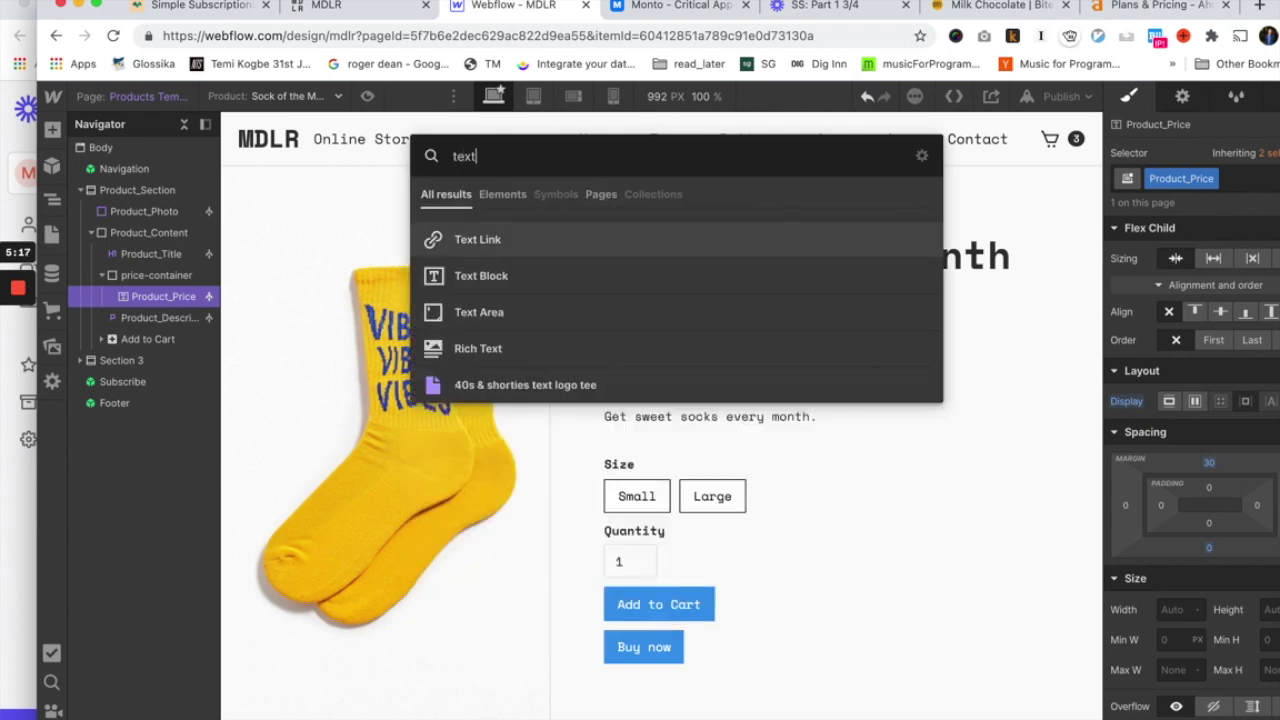
left_click(560, 277)
left_click_drag(610, 385, 625, 432)
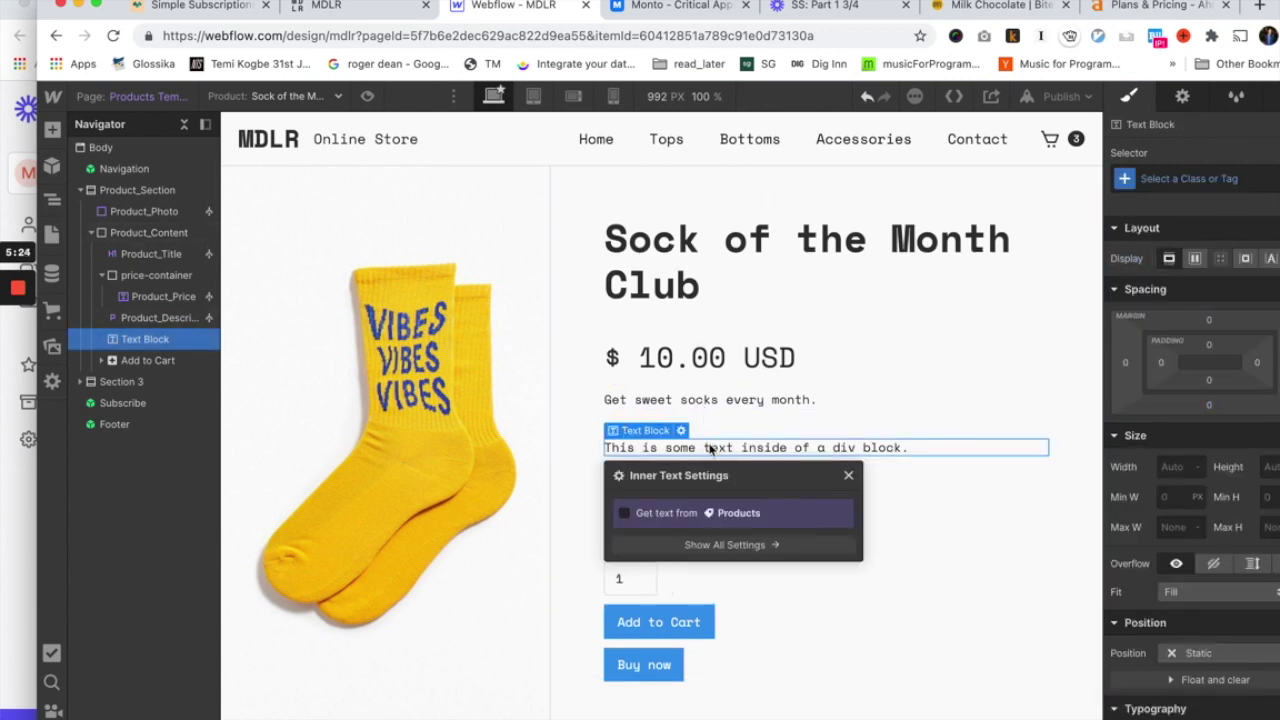
- Bind the new text block below the description to the product's Subscription price info (for Product page) field
left_click(625, 513)
left_click(686, 532)
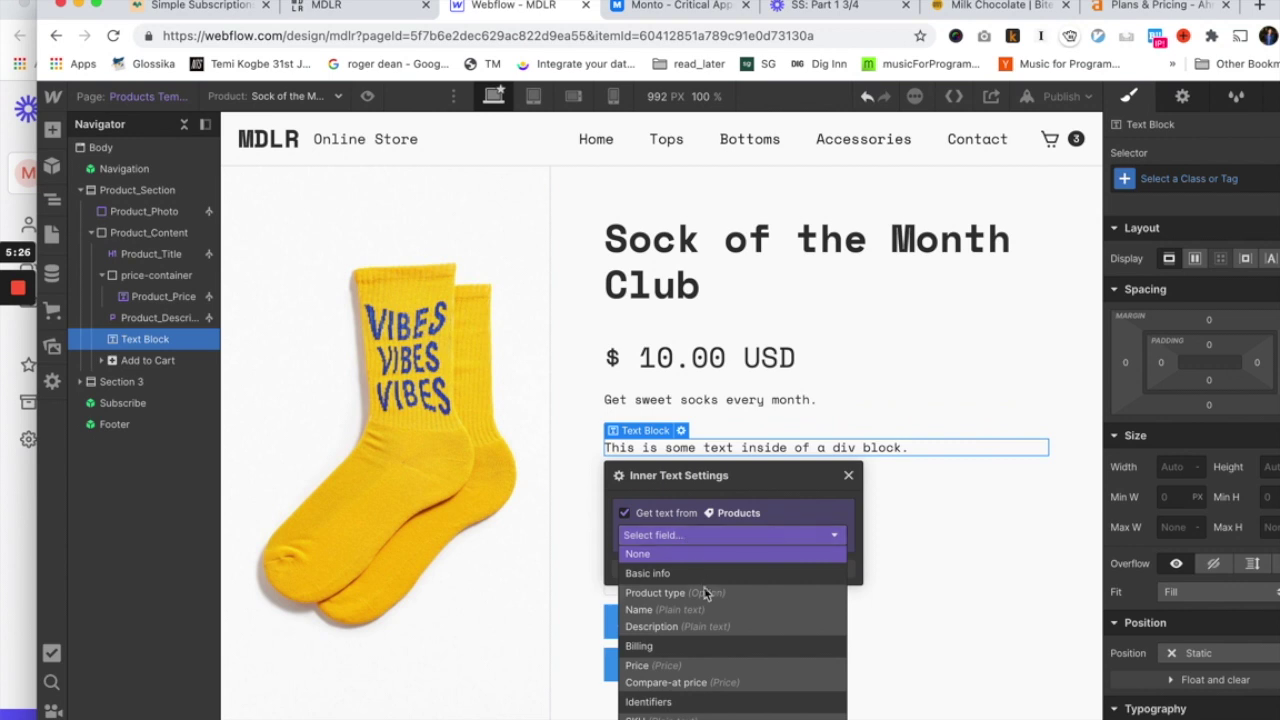
scroll(706, 597, "down", 3)
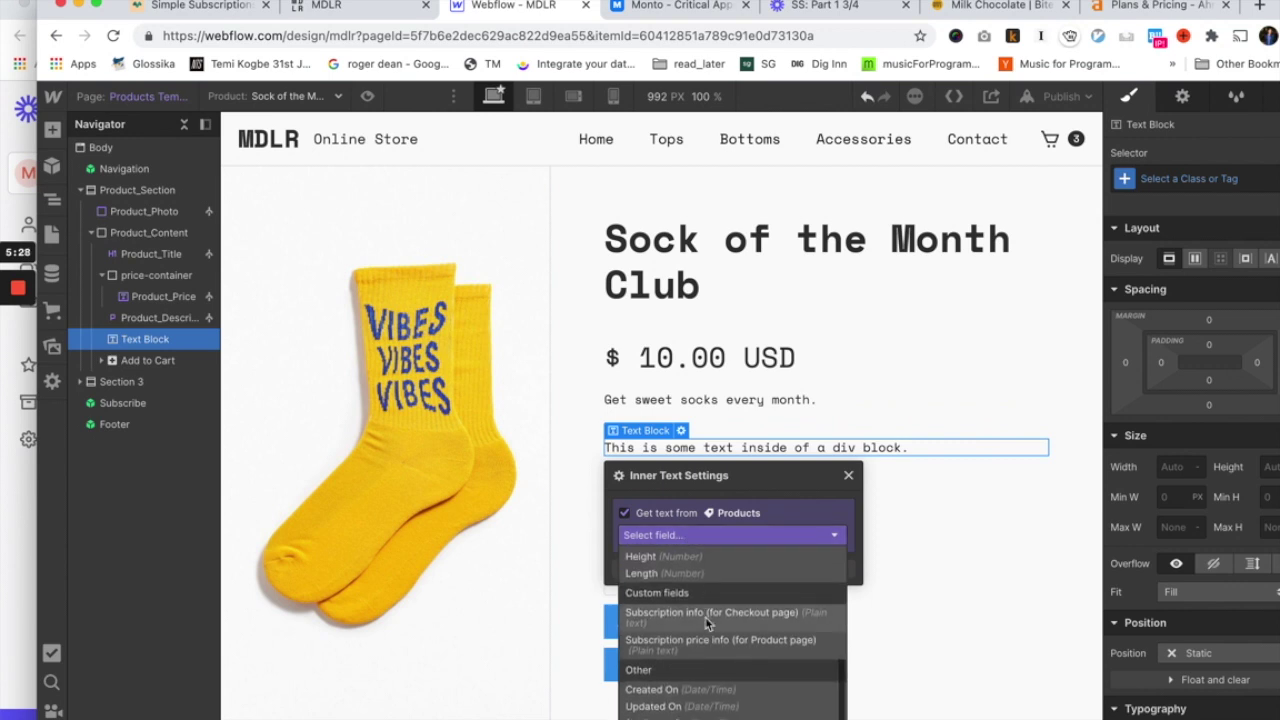
left_click(708, 645)
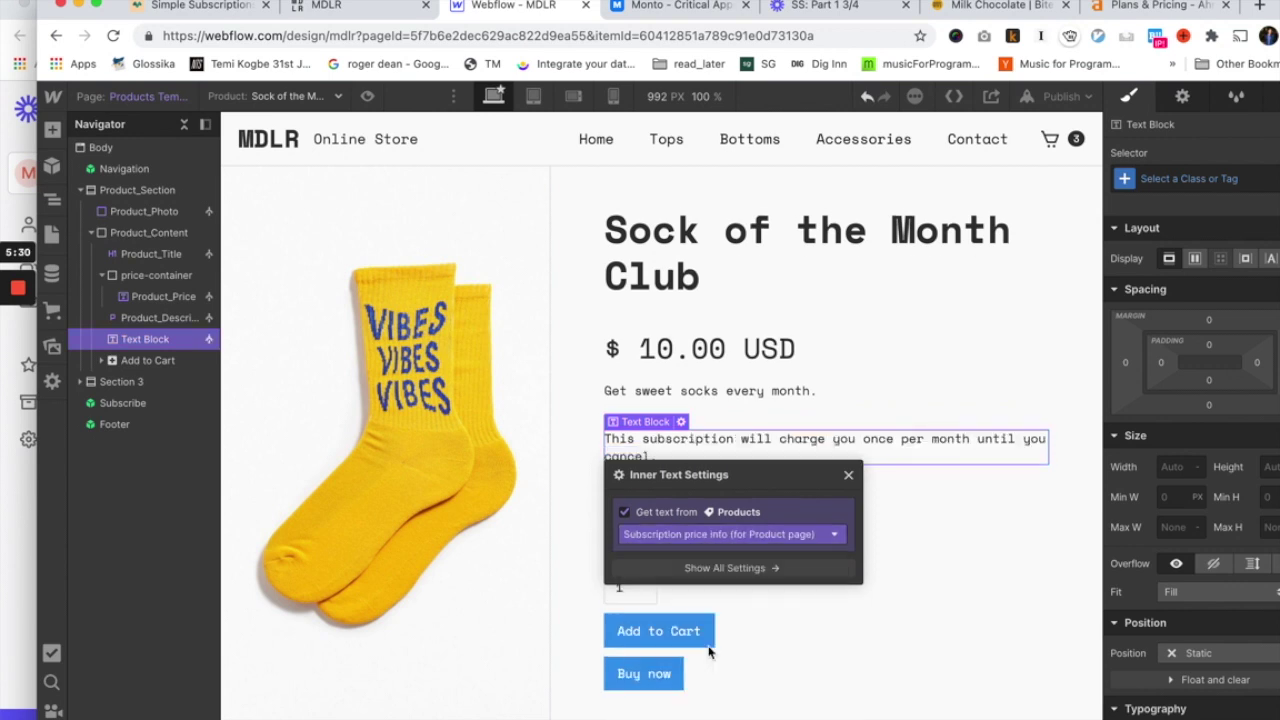
left_click(940, 536)
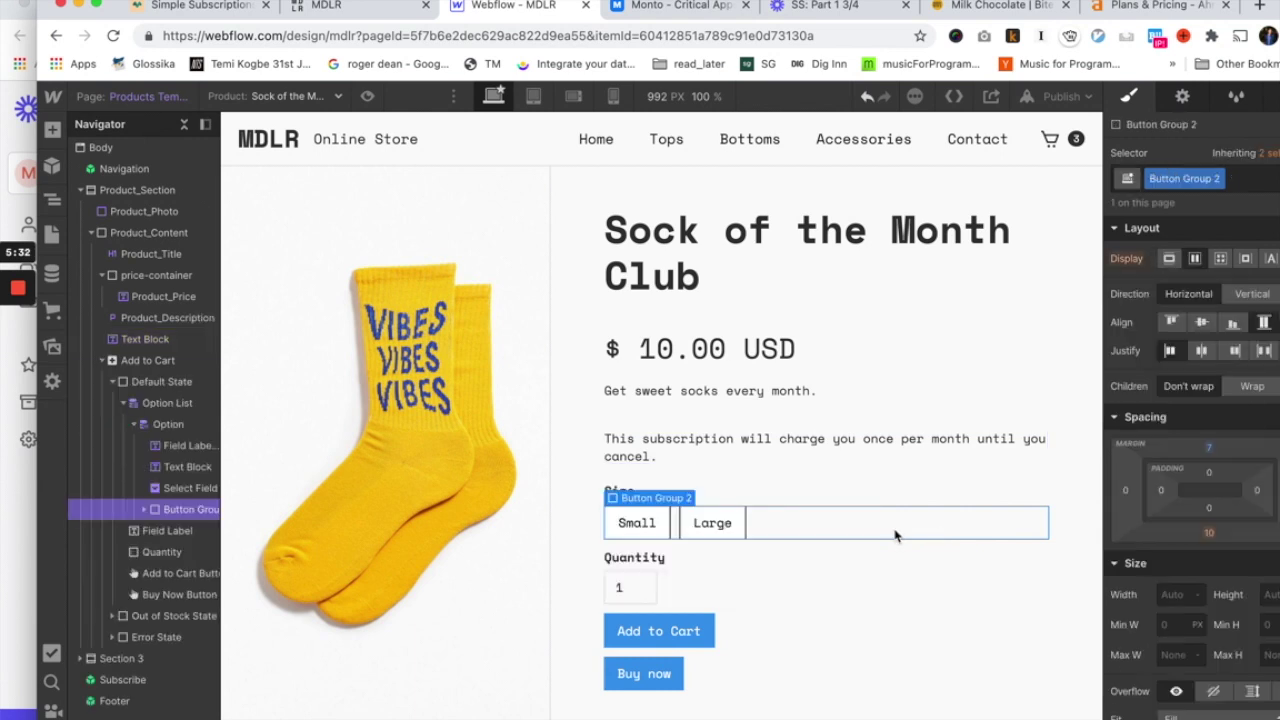
left_click(840, 458)
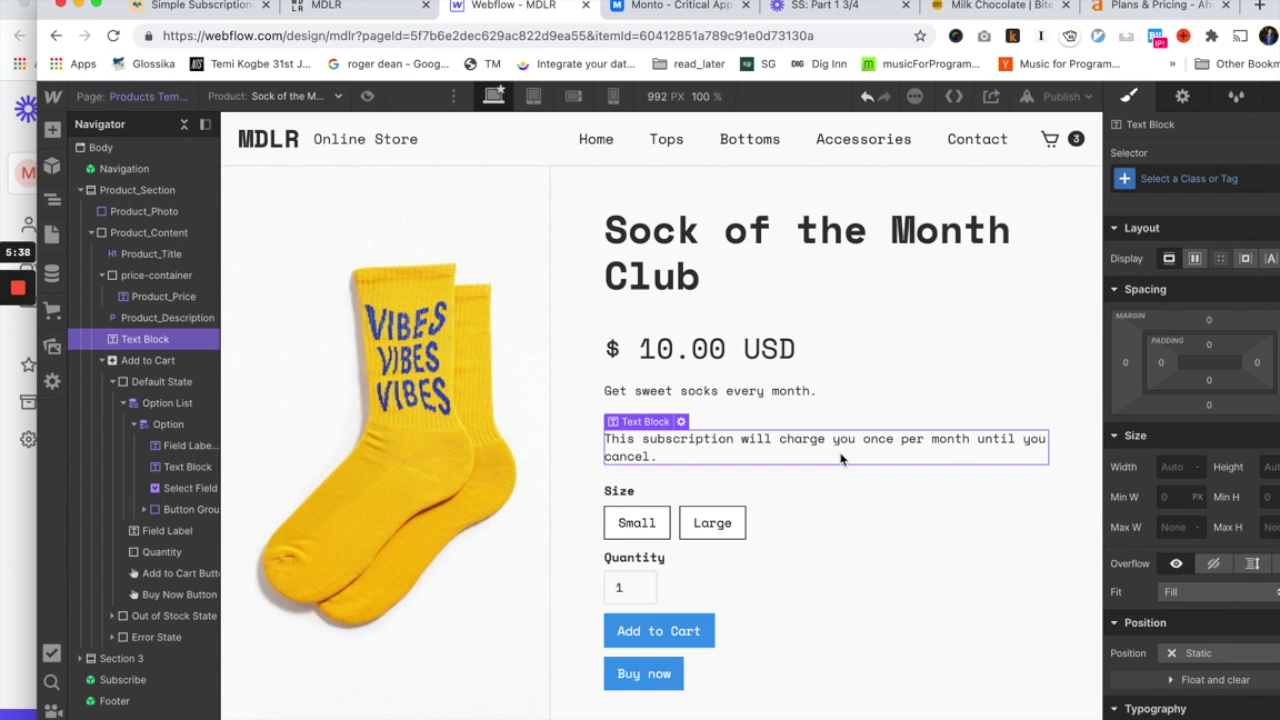
- Preview the product template with the Long Sleeve Patterned Flannel Shirt to check how a non-subscription product displays
left_click(338, 99)
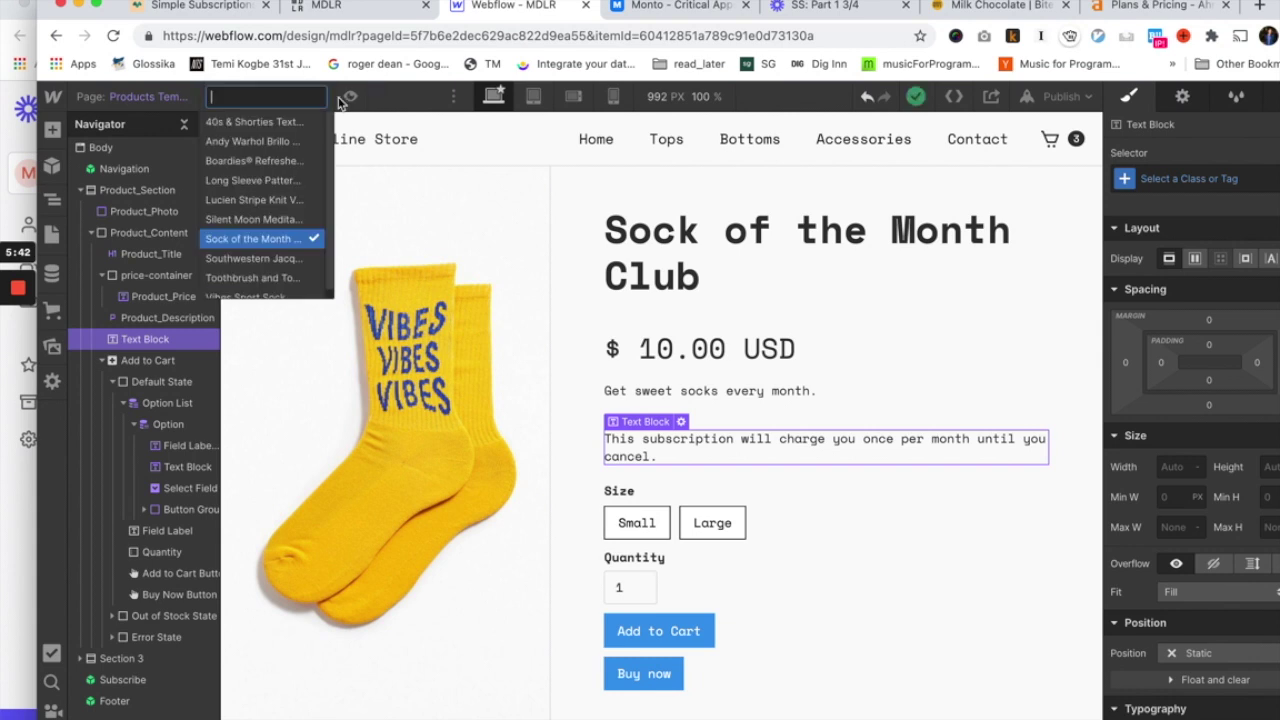
left_click(269, 181)
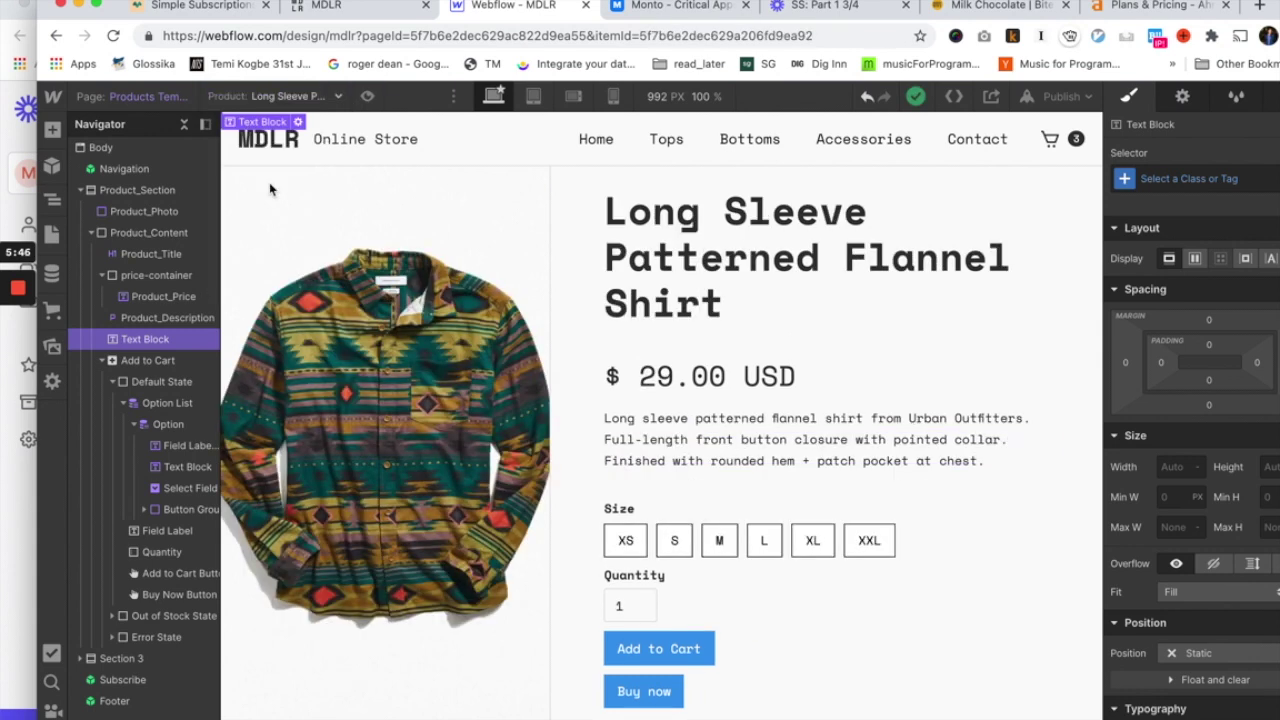
left_click(826, 458)
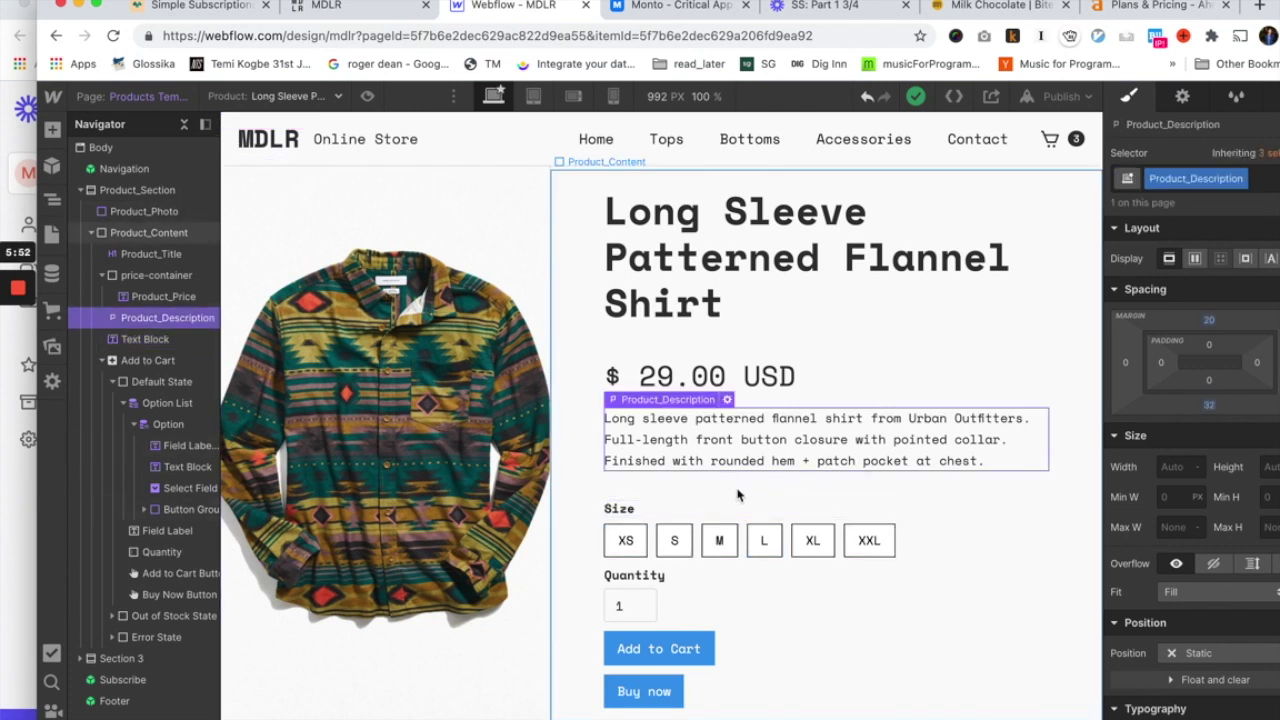
- Switch the template preview back to Sock of the Month Club and inspect its subscription text block and price elements
left_click(341, 96)
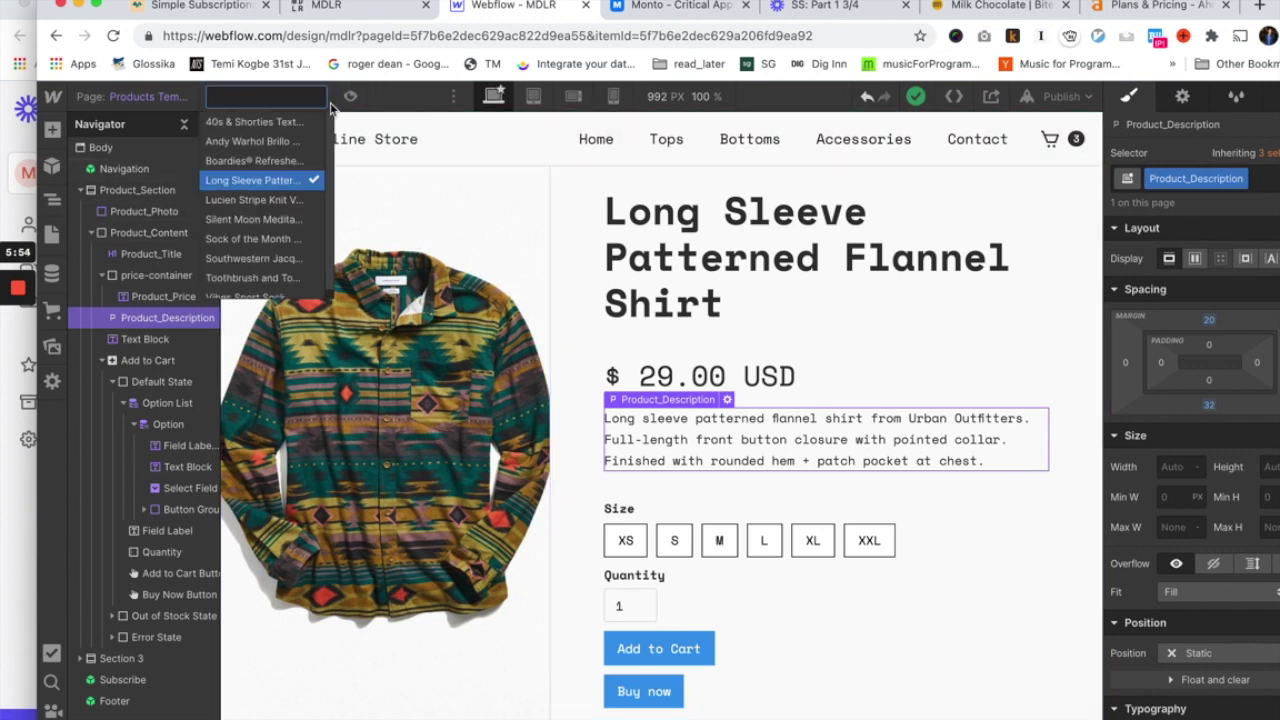
scroll(270, 255, "down", 1)
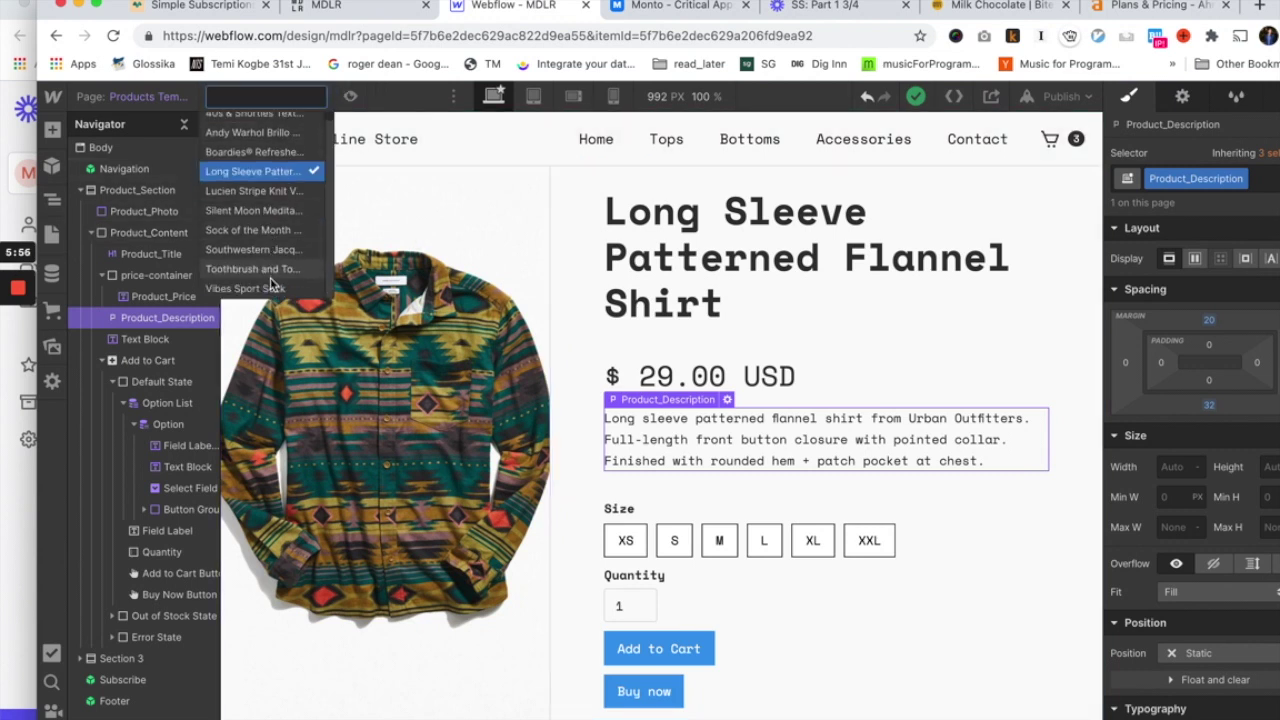
scroll(266, 224, "up", 1)
left_click(257, 238)
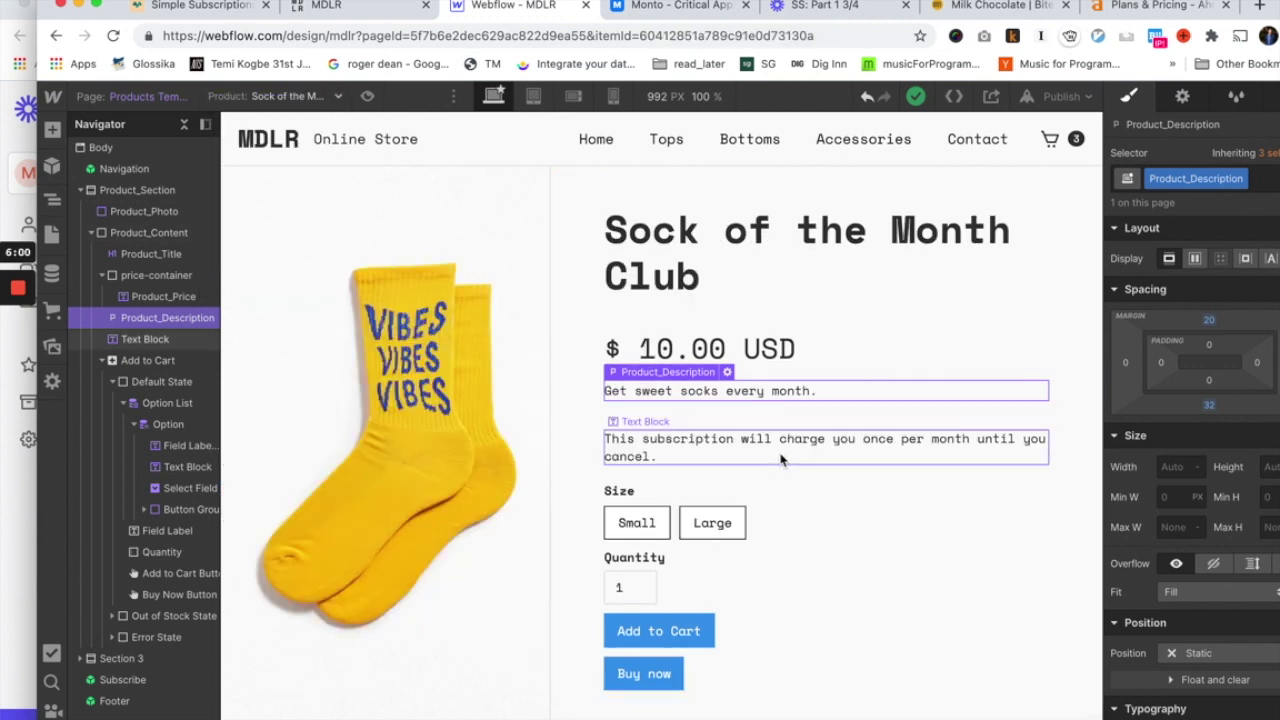
left_click(782, 459)
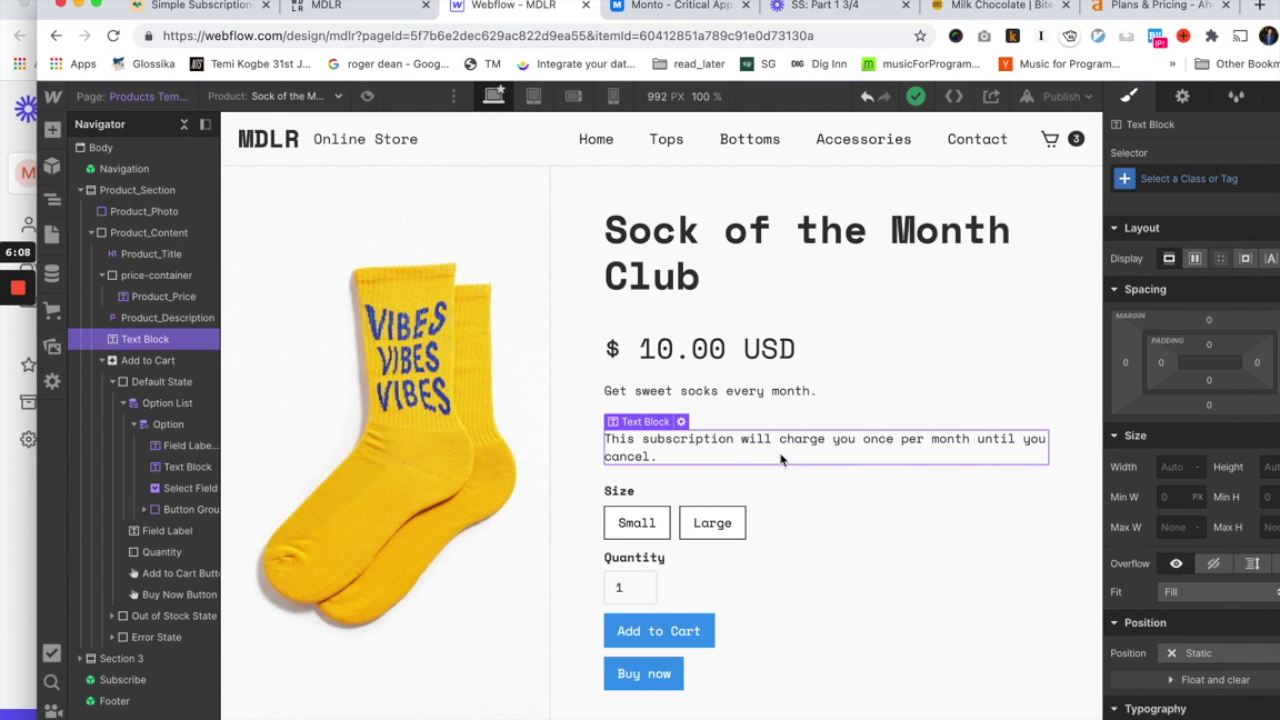
left_click(817, 349)
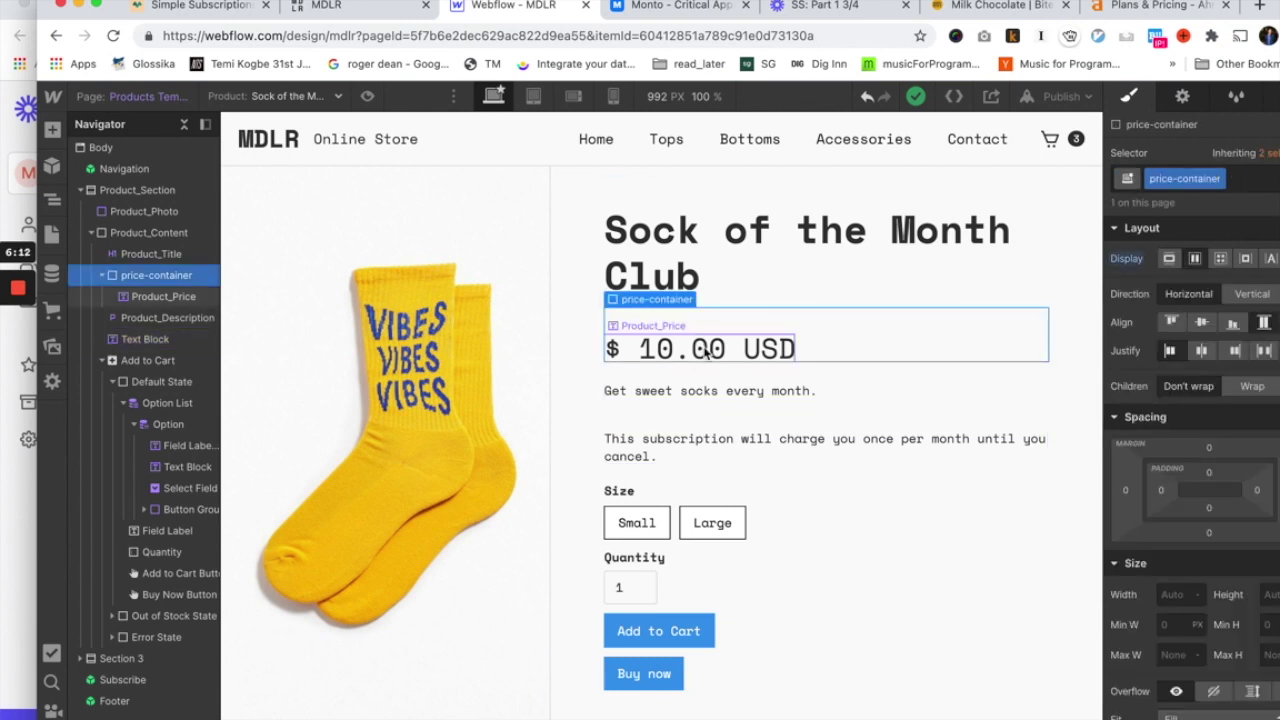
left_click(708, 350)
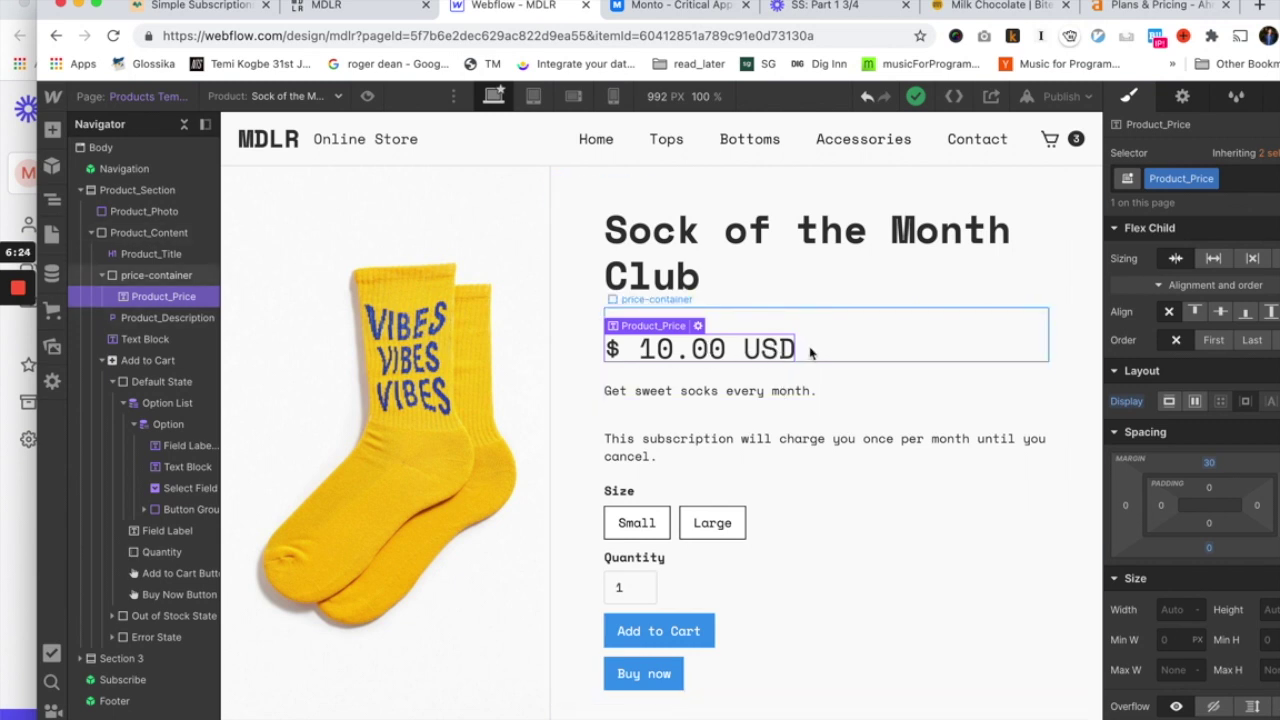
- Add a plain text custom field labelled "Every month" in the Products collection settings
left_click(53, 313)
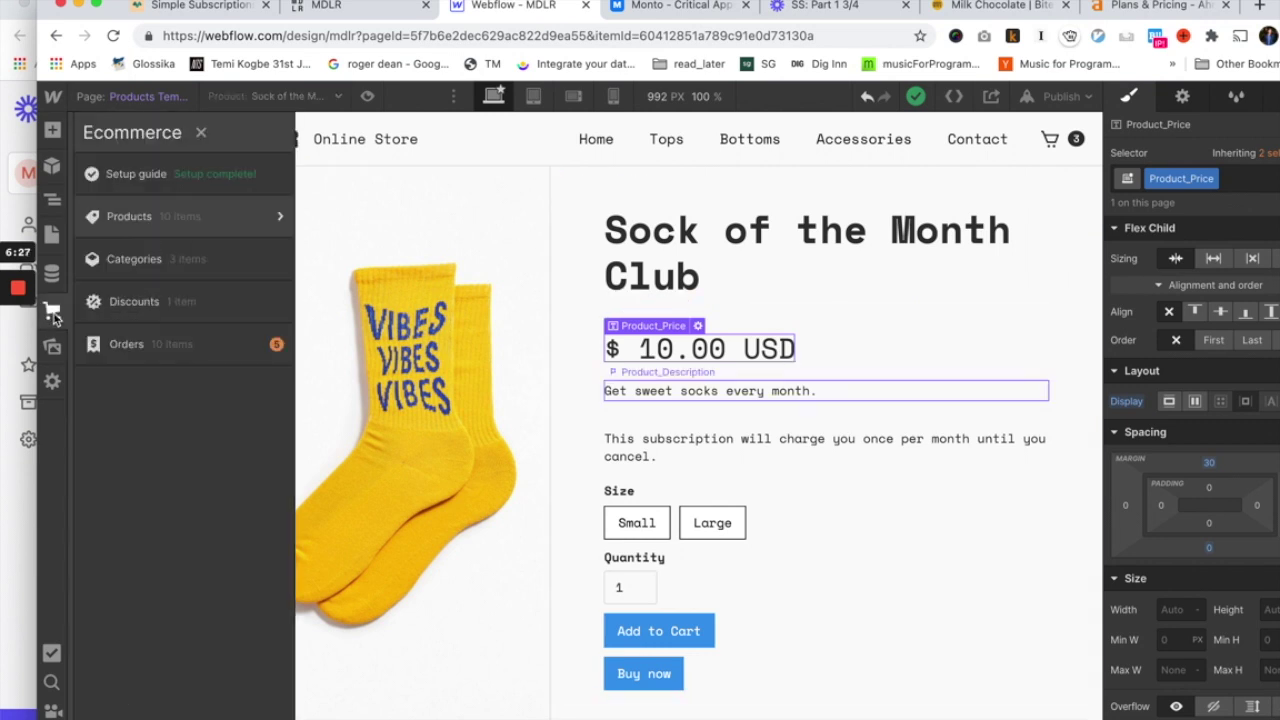
left_click(166, 220)
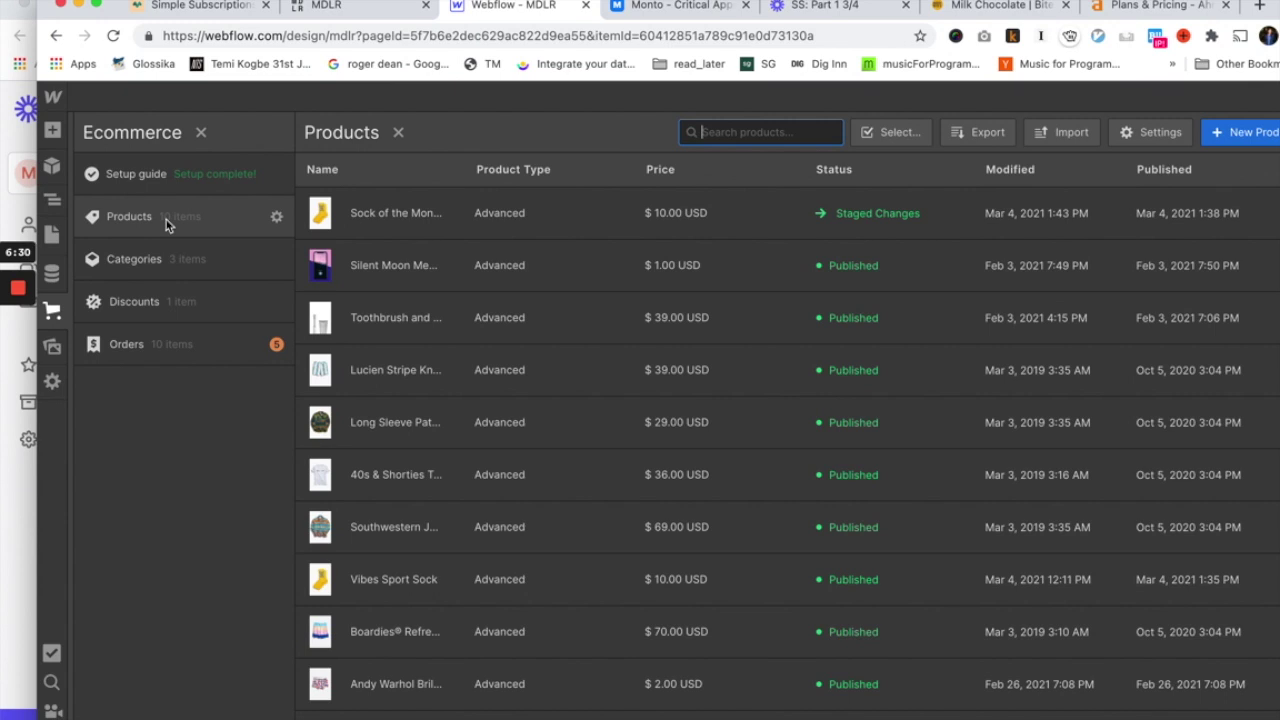
left_click(437, 224)
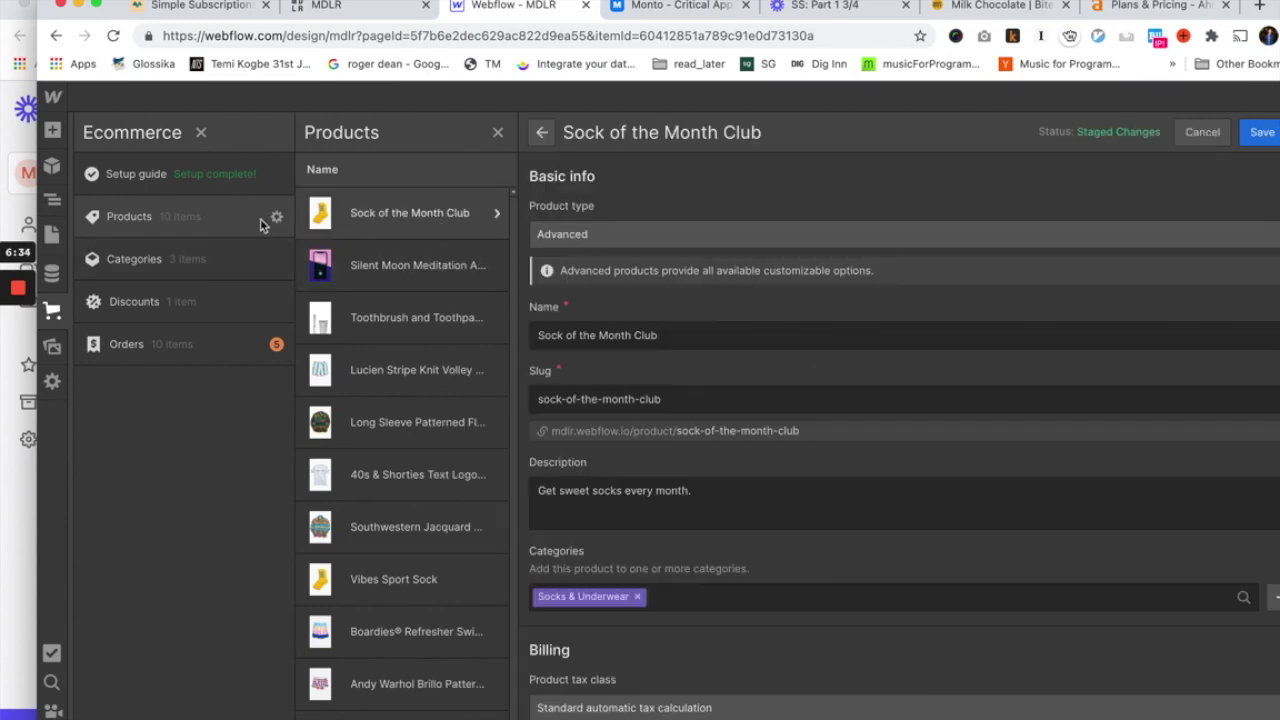
left_click(276, 219)
scroll(525, 537, "down", 10)
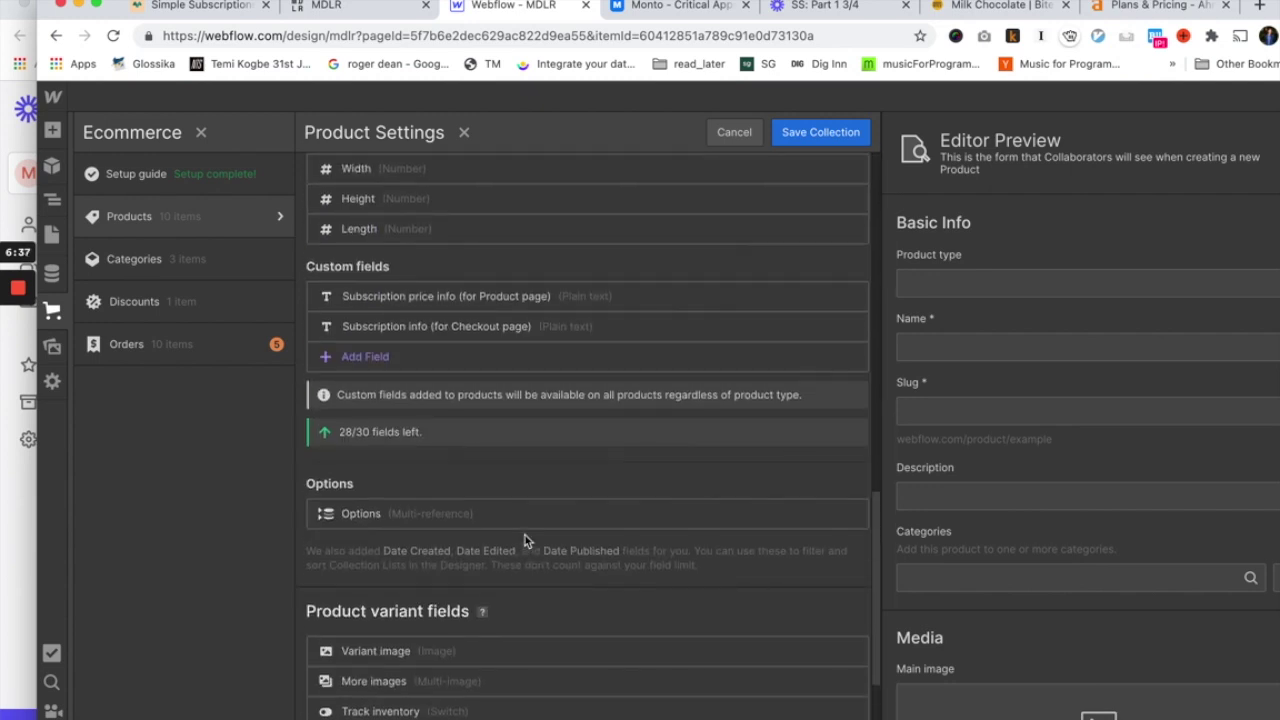
left_click(380, 363)
left_click(372, 415)
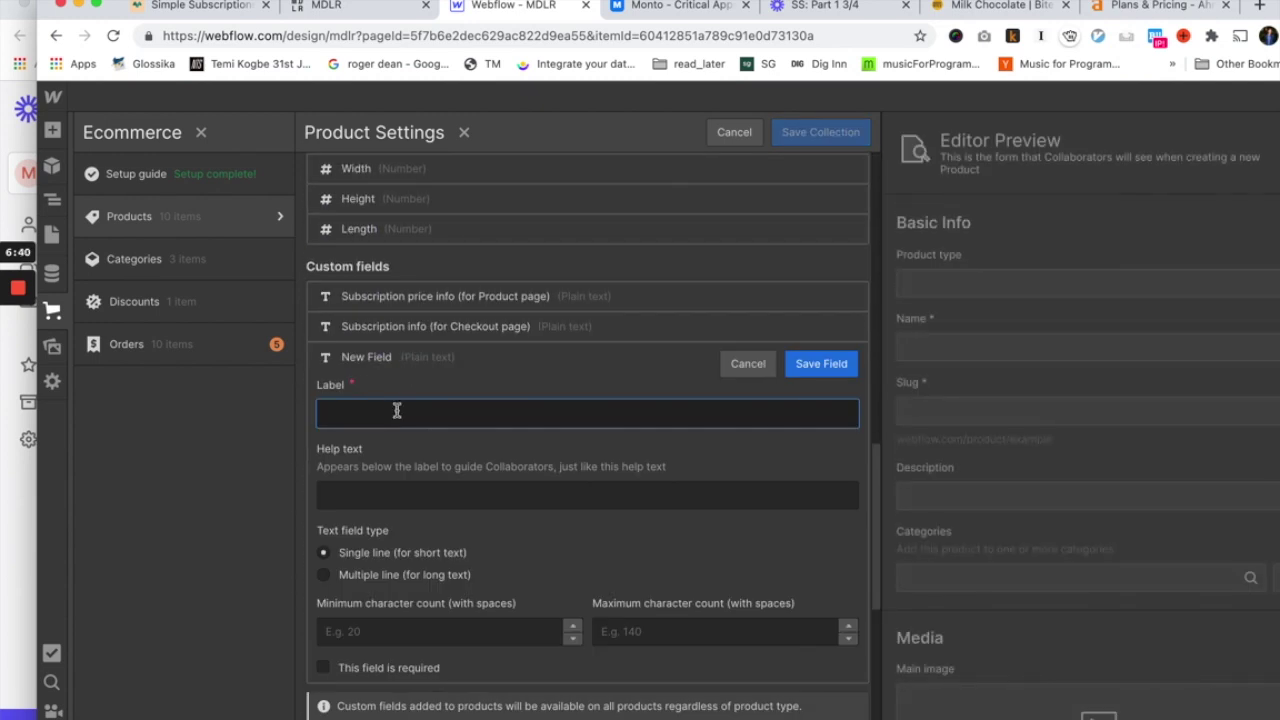
type("Every month")
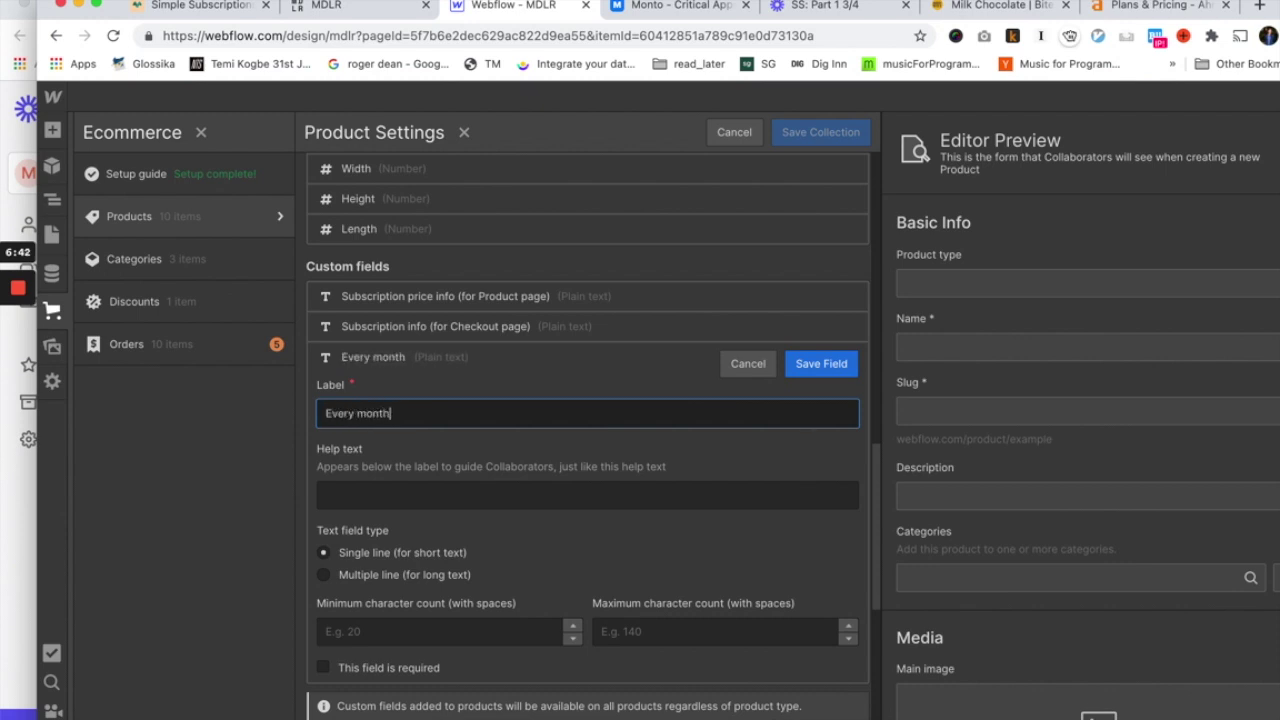
- Set the field's help text to "This appends "per month" text at the end of a price if subscription product" and save the field and collection
left_click(325, 495)
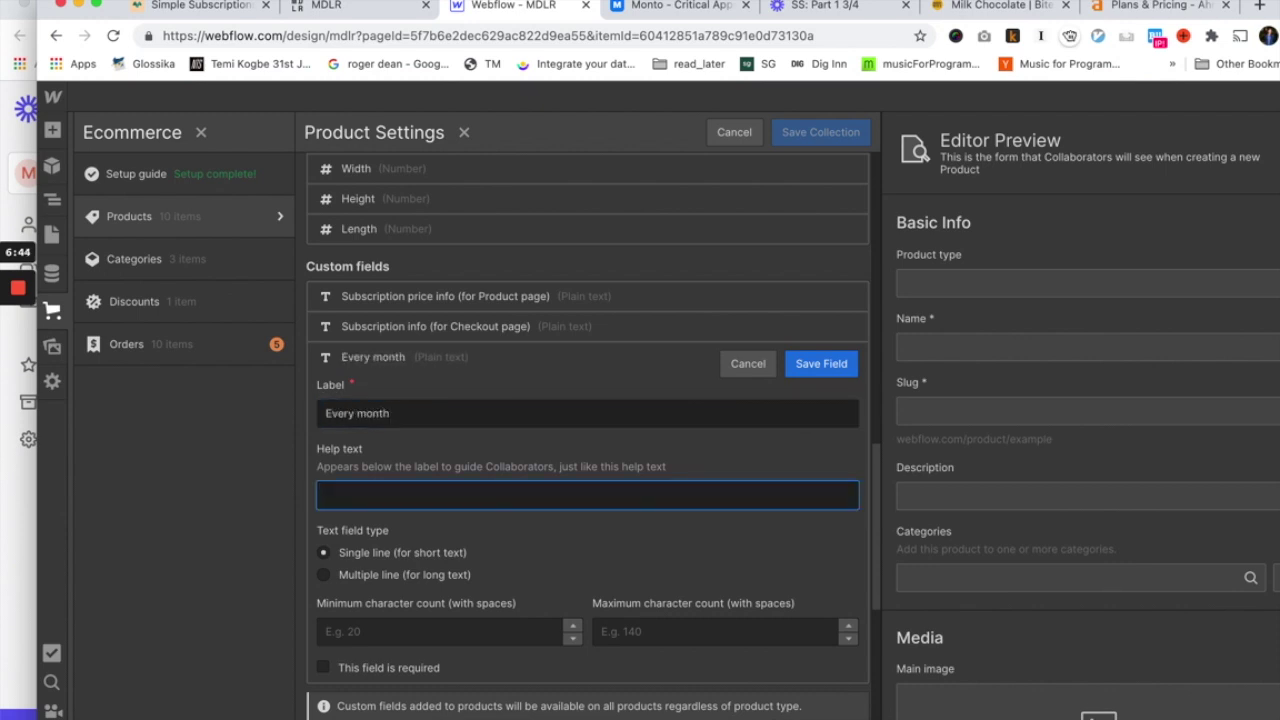
type("This appends \"")
type("eve")
type("per month\" text ")
type("at the end of a price ")
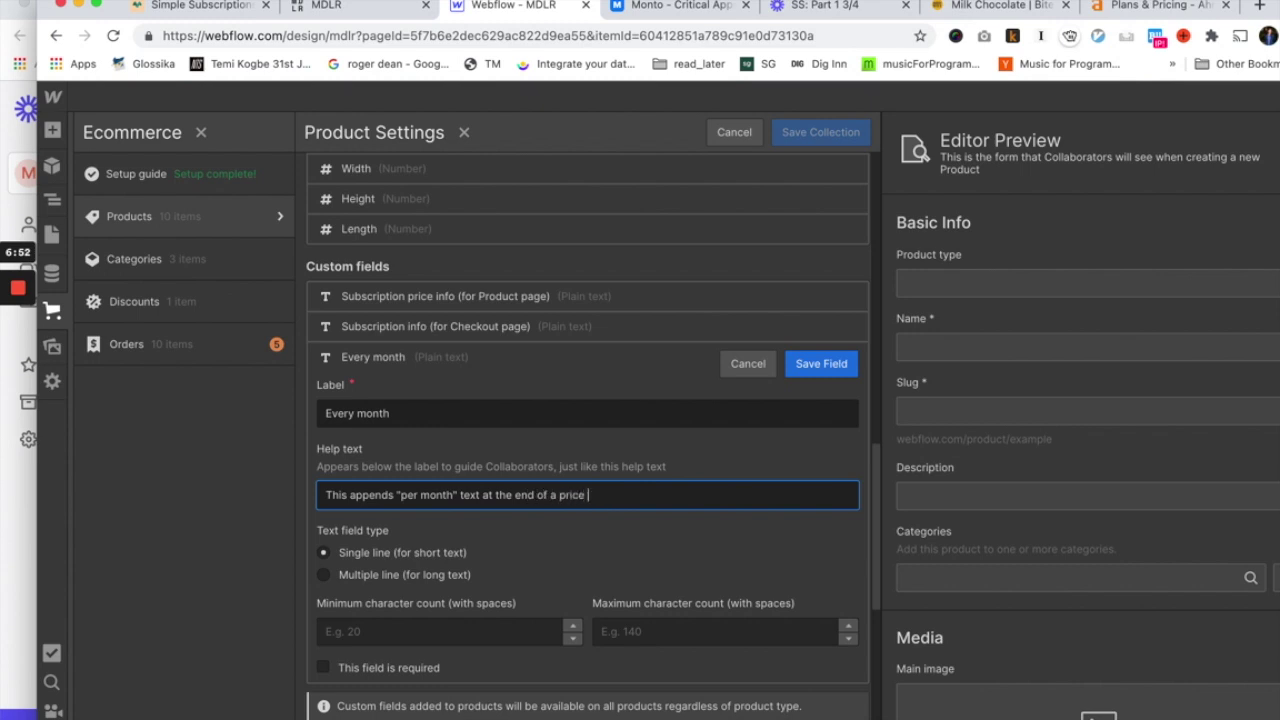
type("if subscription product")
left_click(850, 363)
left_click(815, 132)
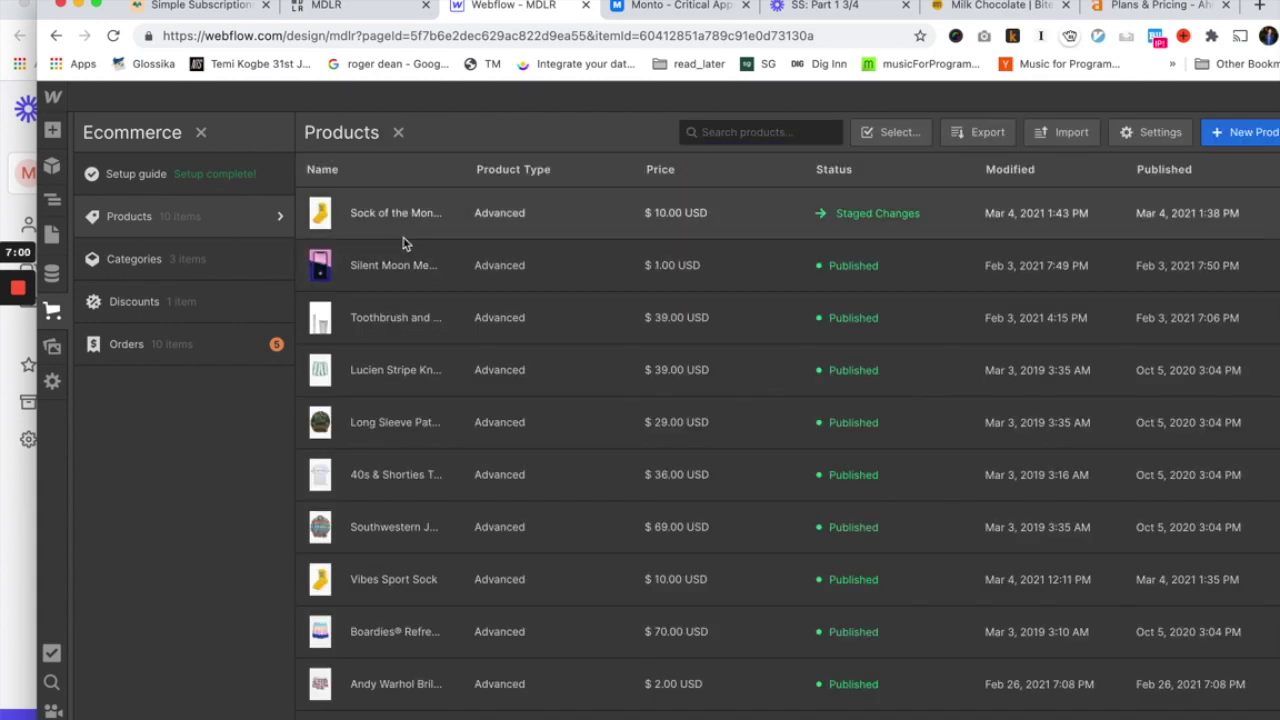
- Set Sock of the Month Club's Every month field to "per month" and save the product
left_click(405, 225)
scroll(808, 432, "down", 10)
scroll(808, 432, "up", 5)
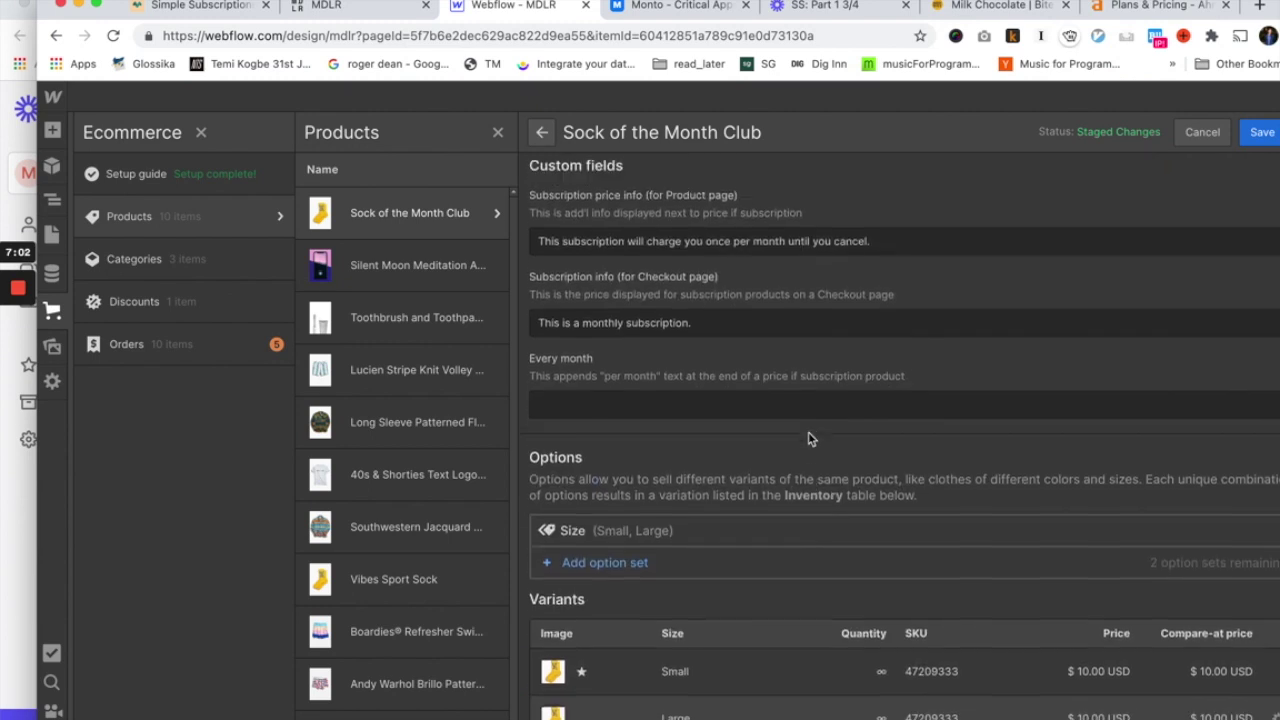
left_click(739, 410)
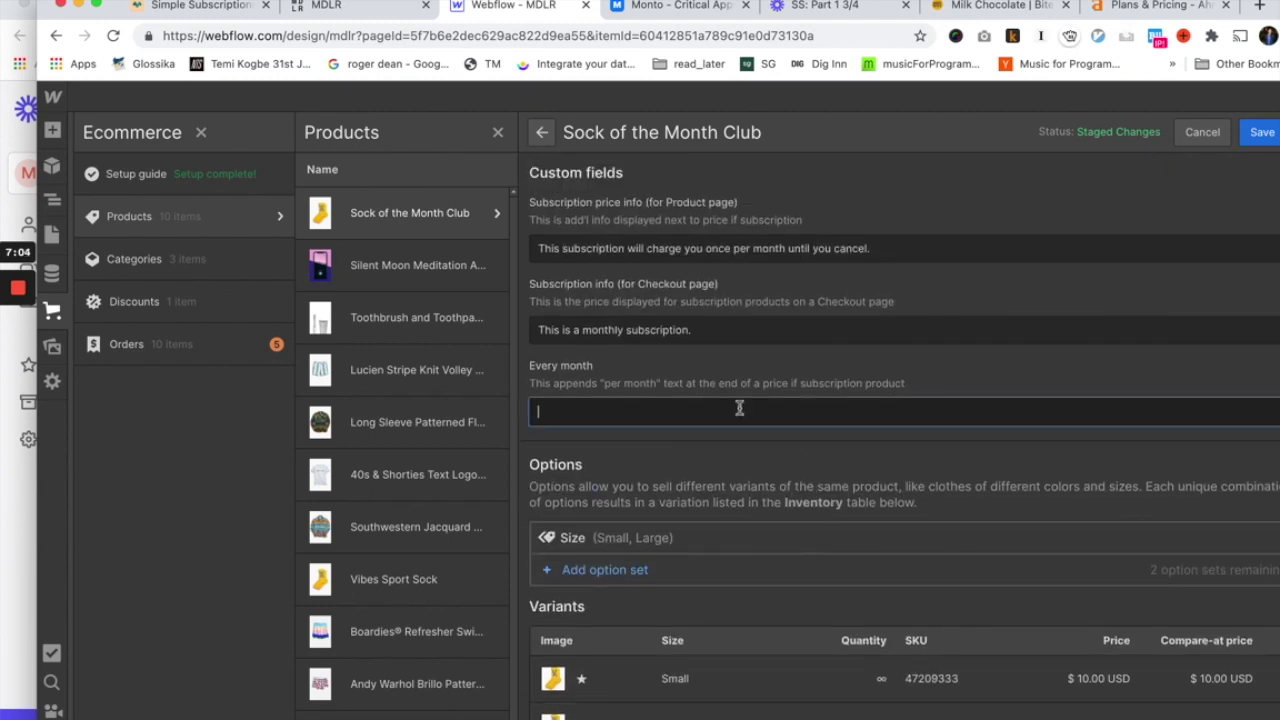
type("per month")
left_click(1258, 132)
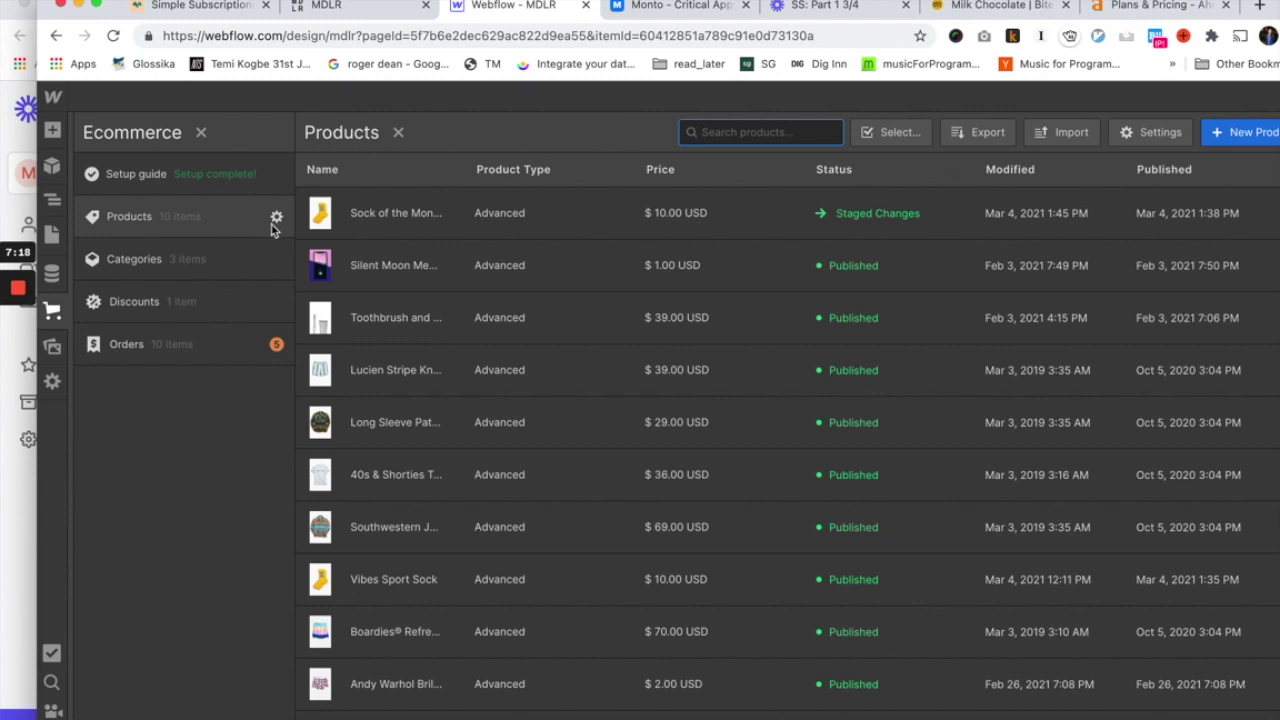
- Return to the product page design and add a text block inside the price container, beside the product price
left_click(52, 233)
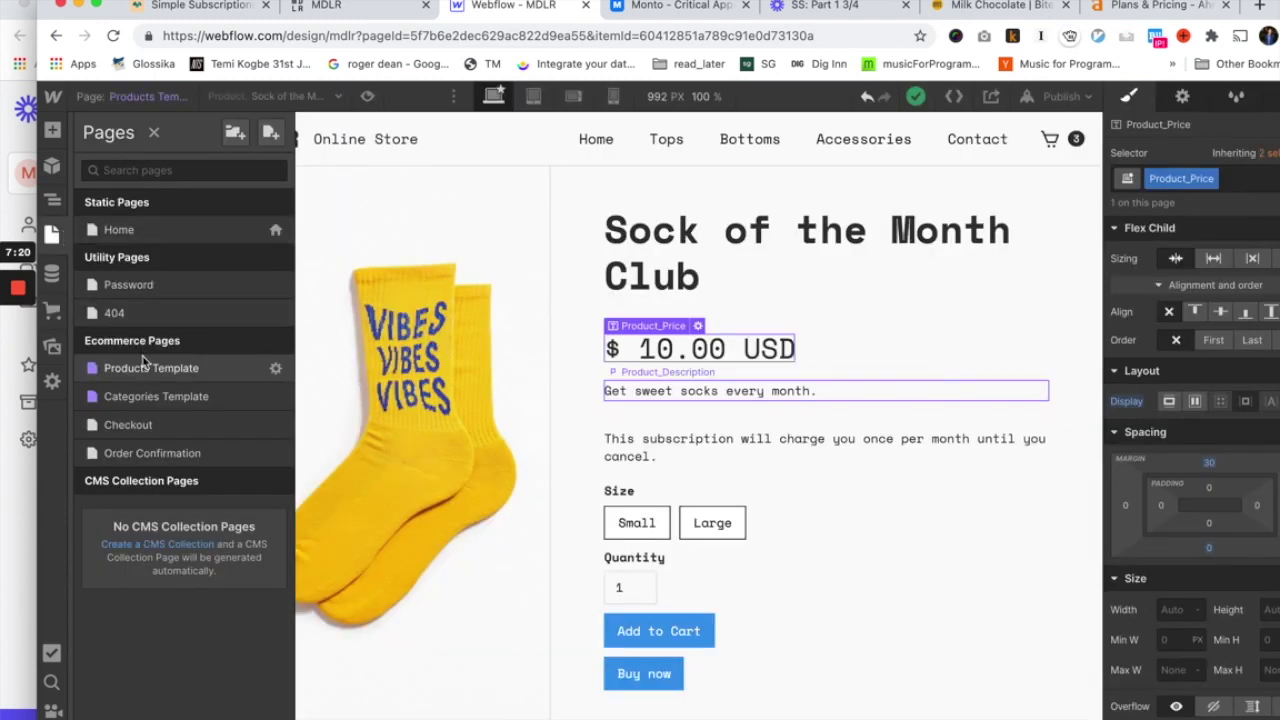
left_click(798, 362)
key("ctrl+t")
type("d")
key("ctrl+w")
key("super+e")
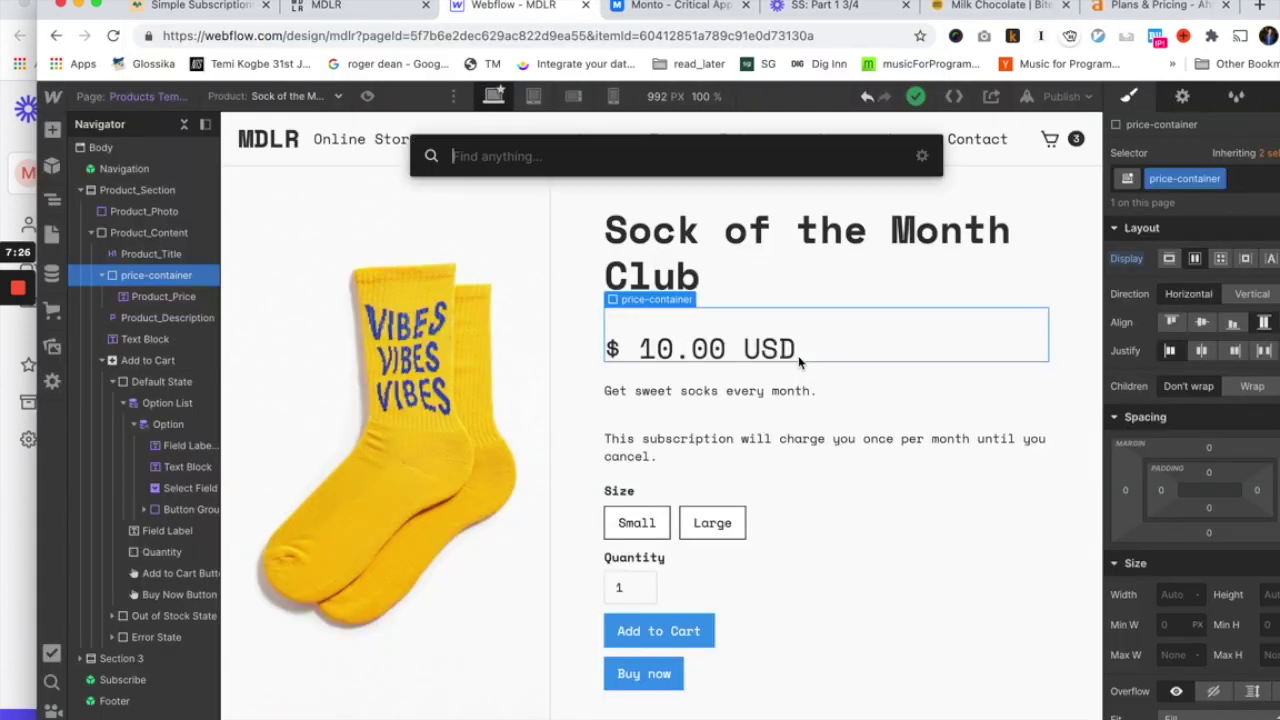
type("text")
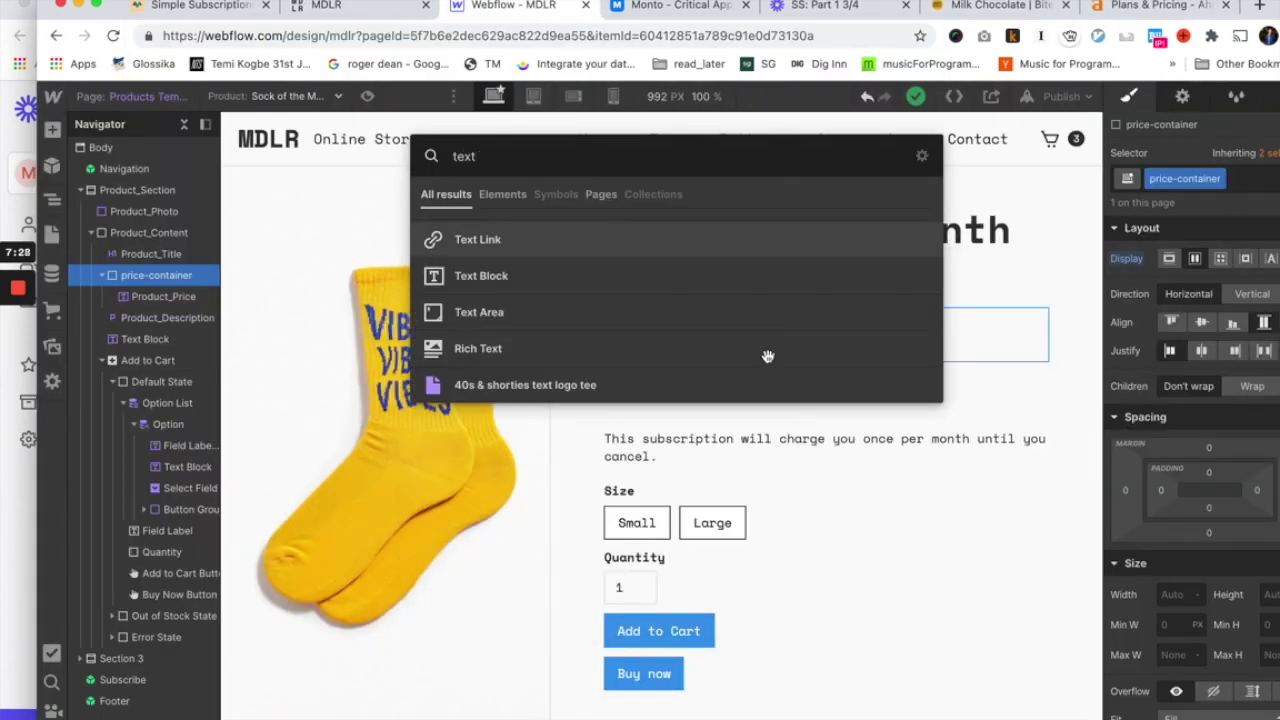
left_click(551, 275)
left_click_drag(805, 347, 806, 348)
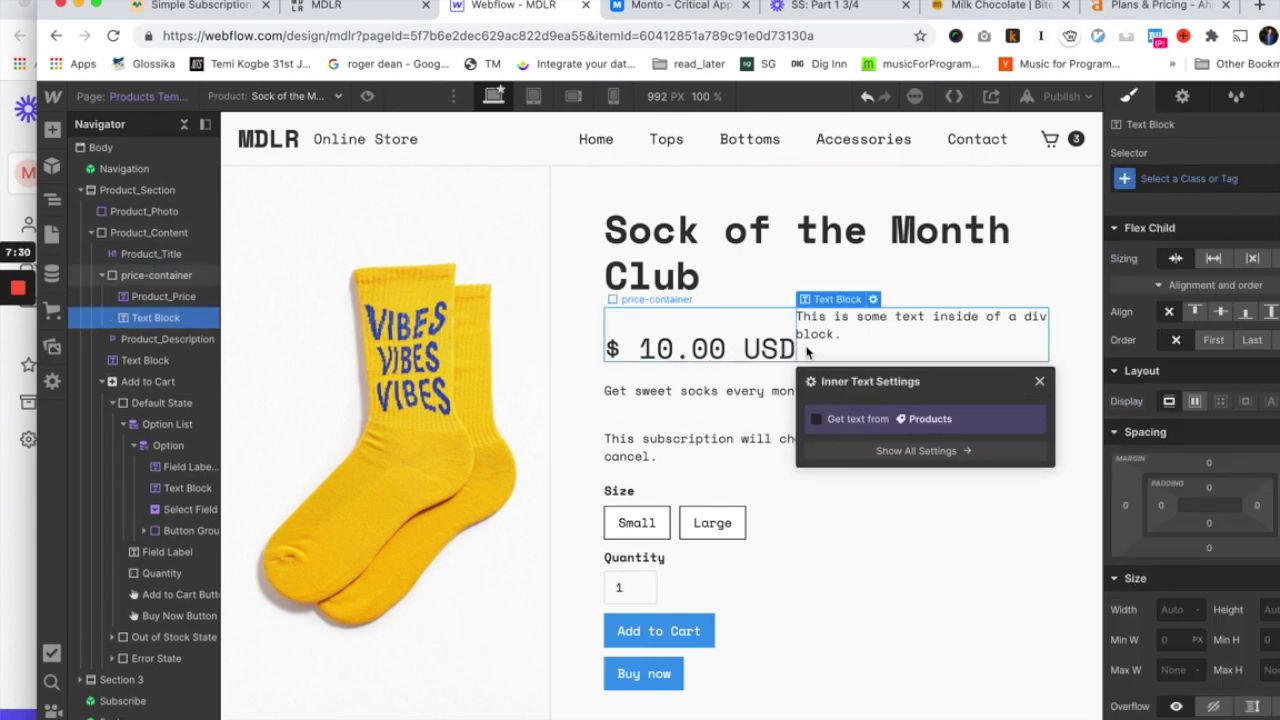
- Bind the new text block beside the price to the Products collection's Every month field
left_click(833, 424)
left_click(842, 442)
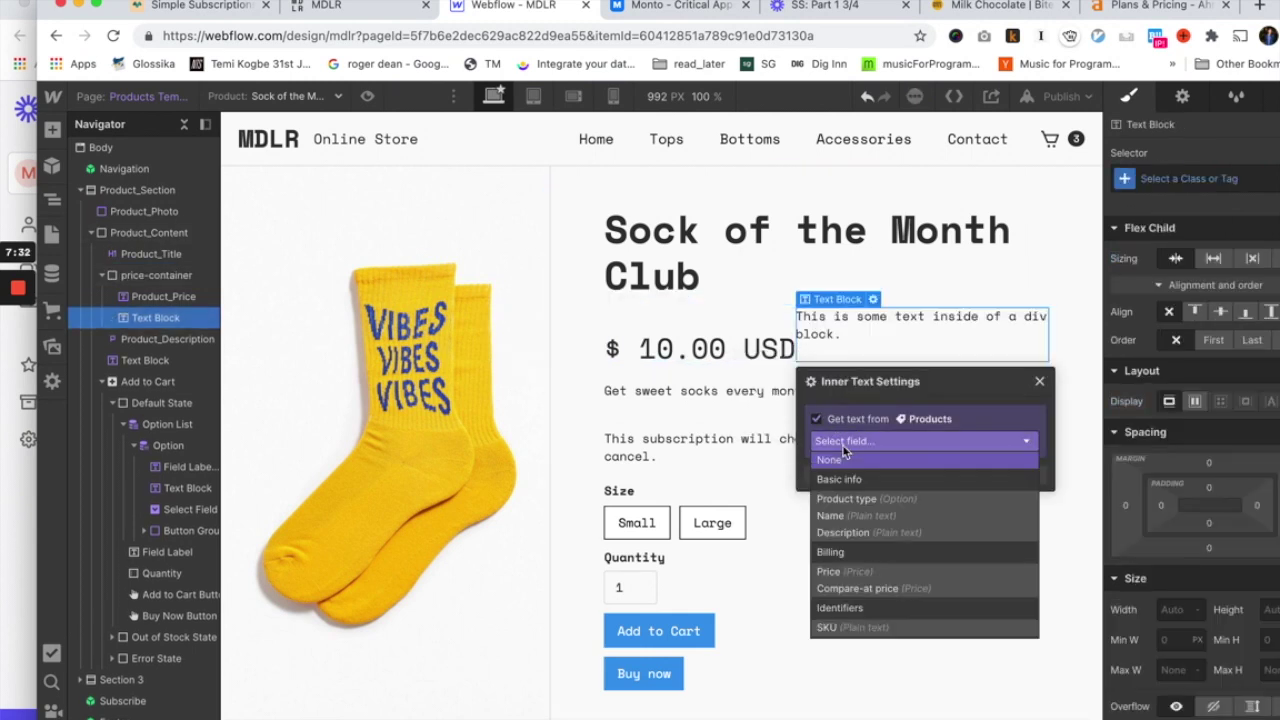
scroll(863, 600, "down", 5)
scroll(863, 617, "down", 2)
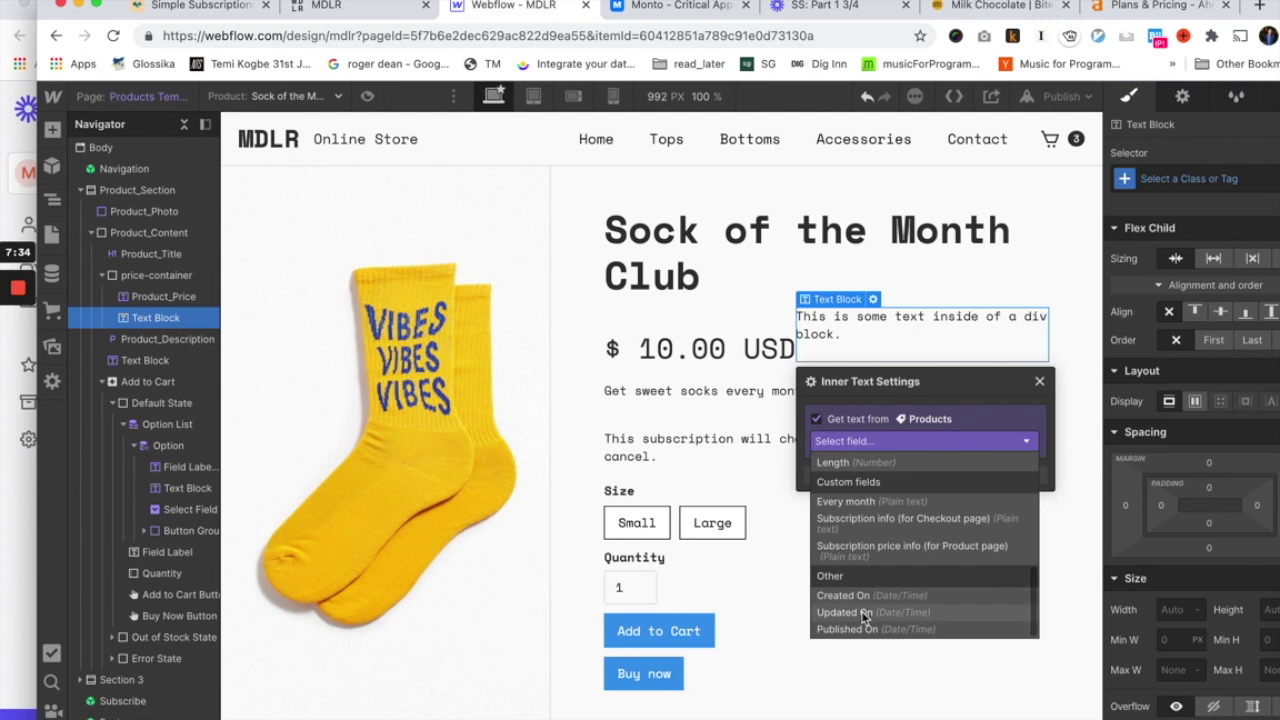
left_click(865, 510)
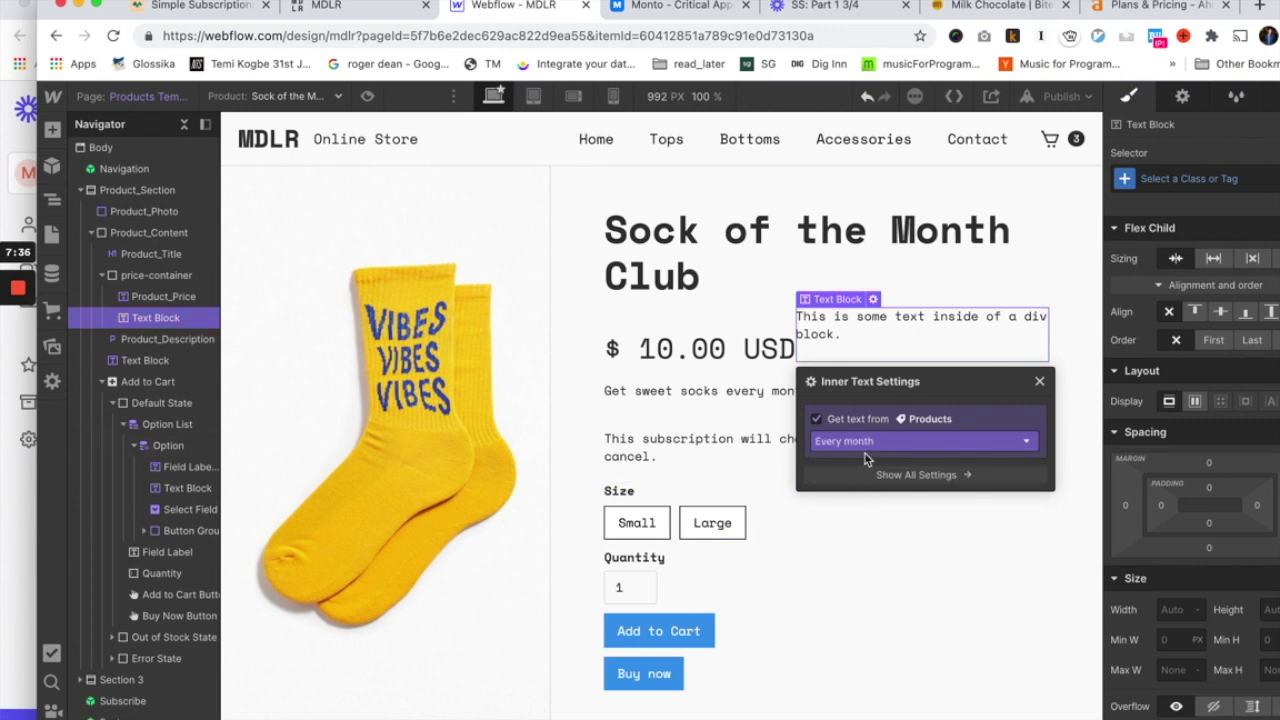
left_click(1040, 381)
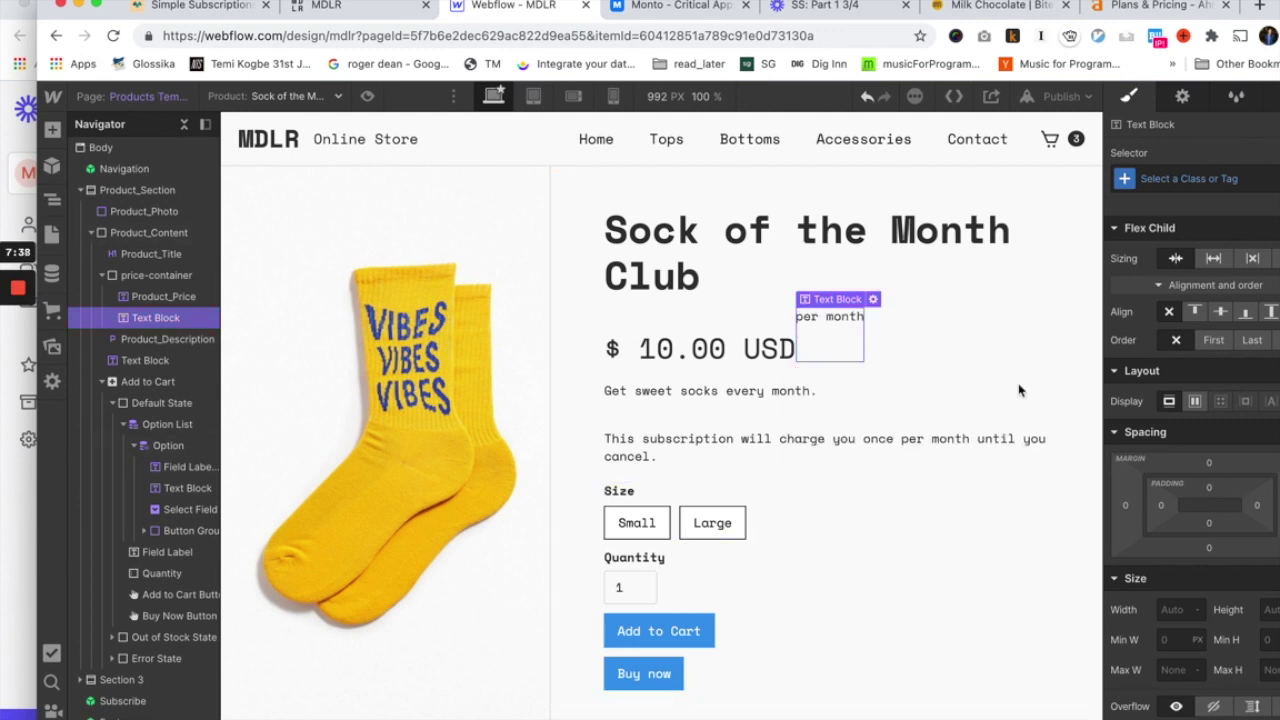
- Align the "per month" text block to the bottom of the price container and set its left margin to 15
left_click(1245, 312)
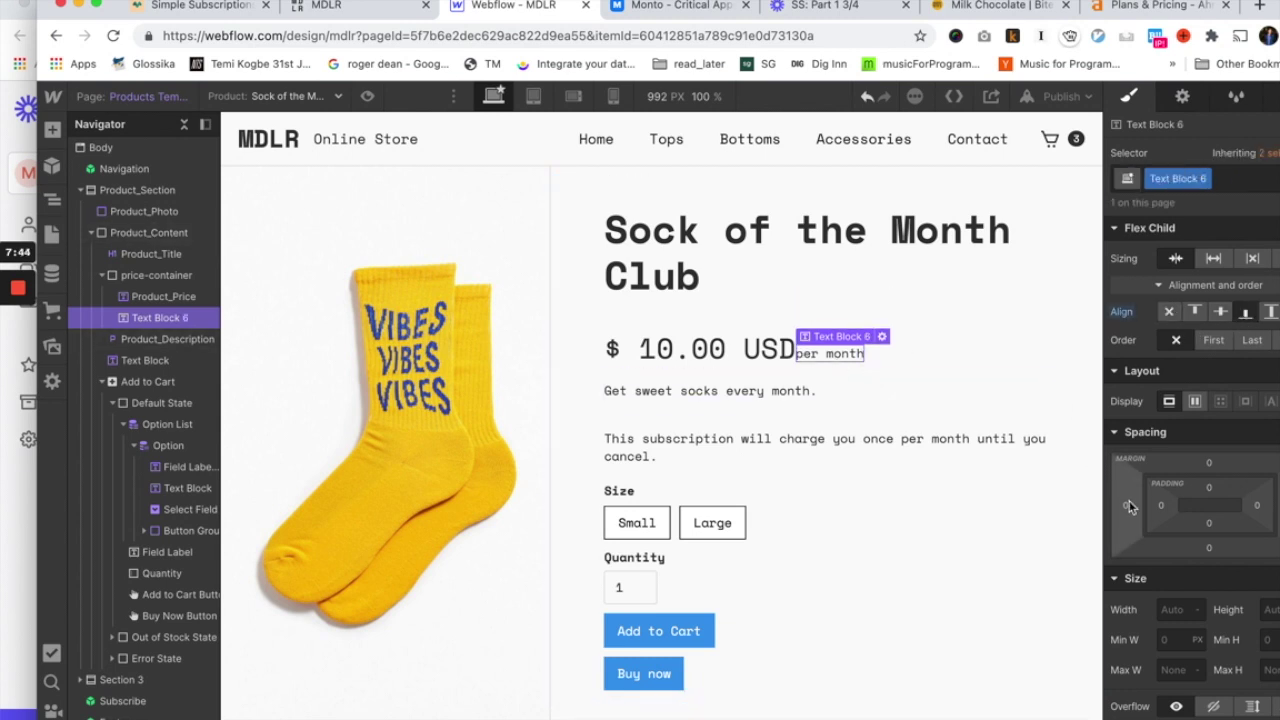
left_click_drag(1127, 512, 1113, 506)
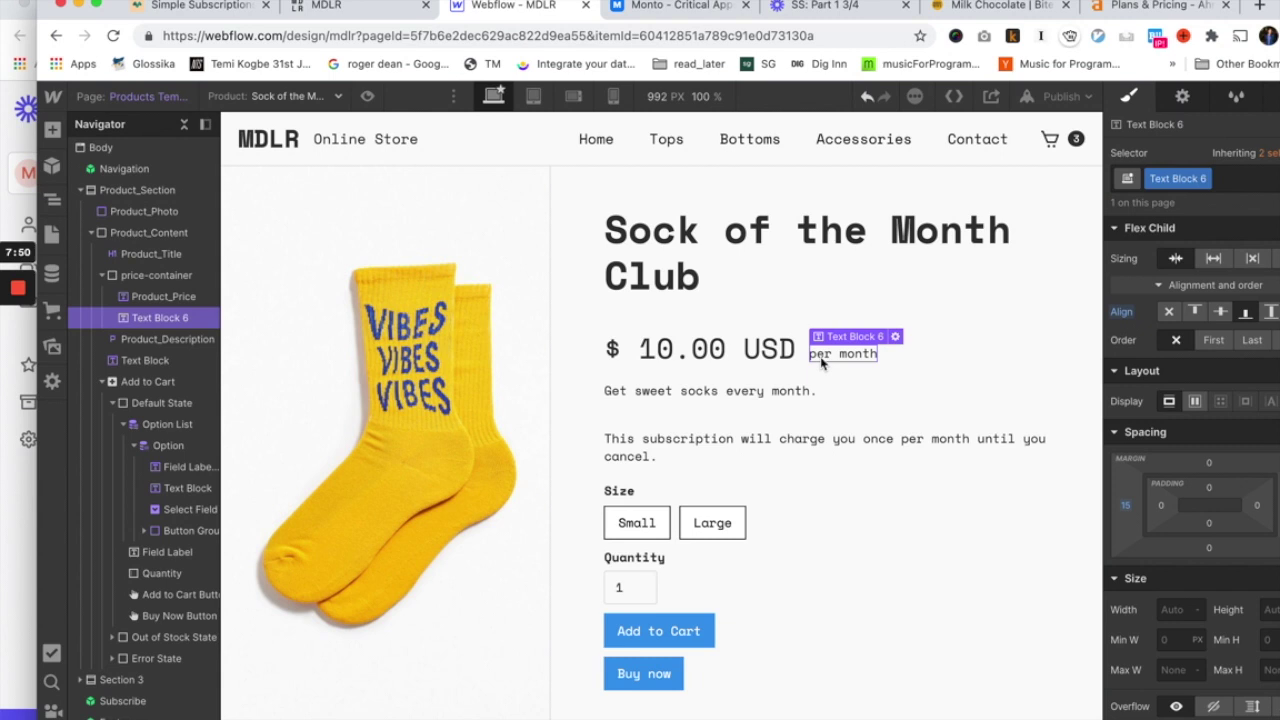
left_click(806, 464)
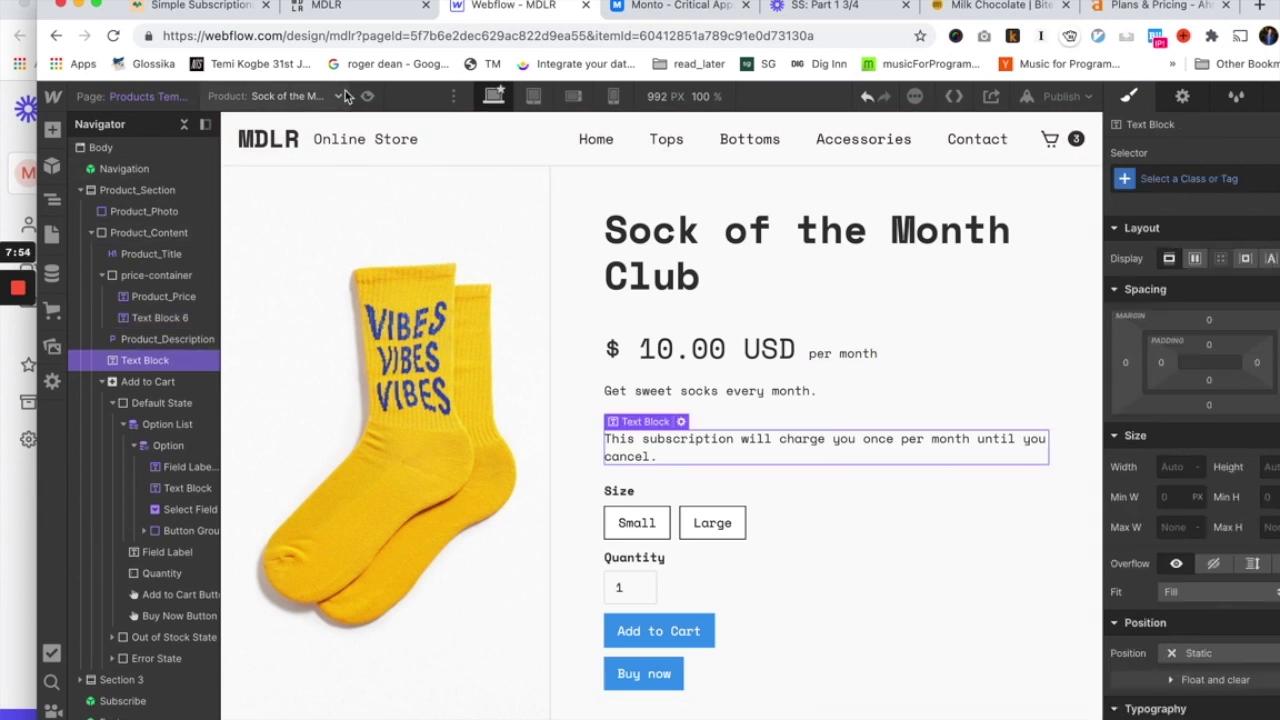
- Preview the product template with the Long Sleeve Patterned Flannel Shirt, then return to Sock of the Month Club to compare the price area
left_click(330, 96)
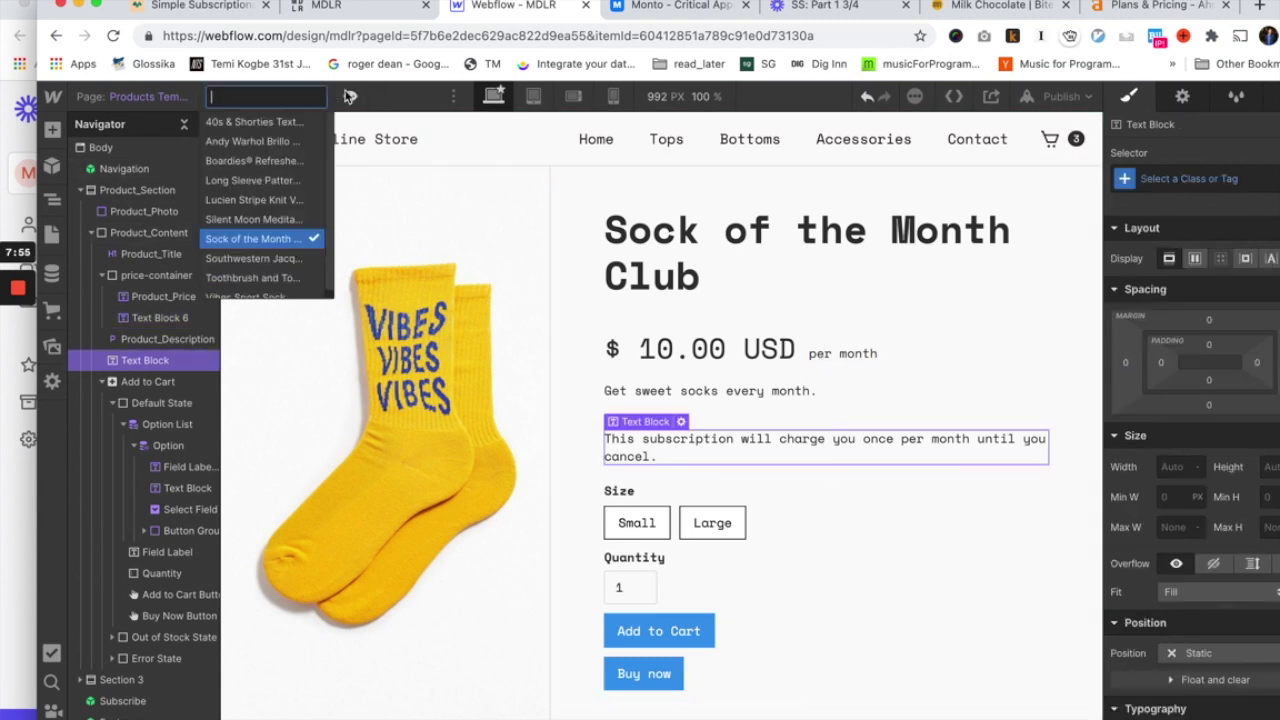
left_click(258, 180)
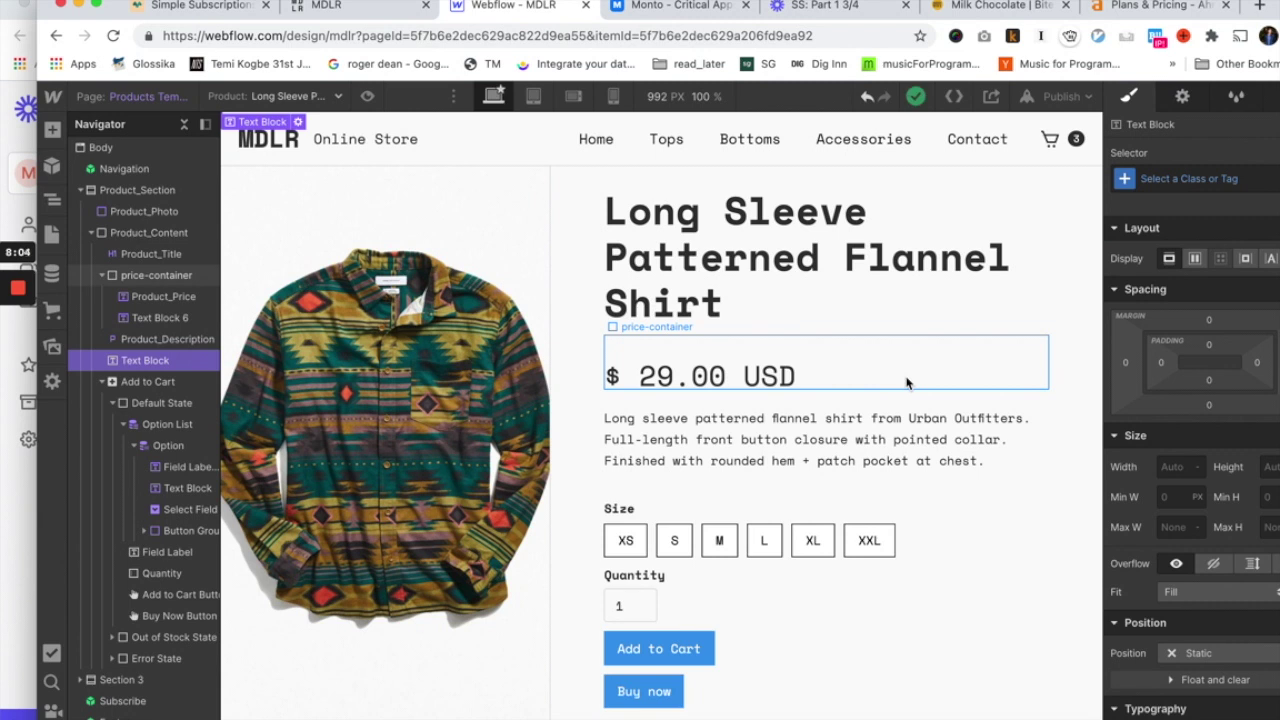
left_click(336, 99)
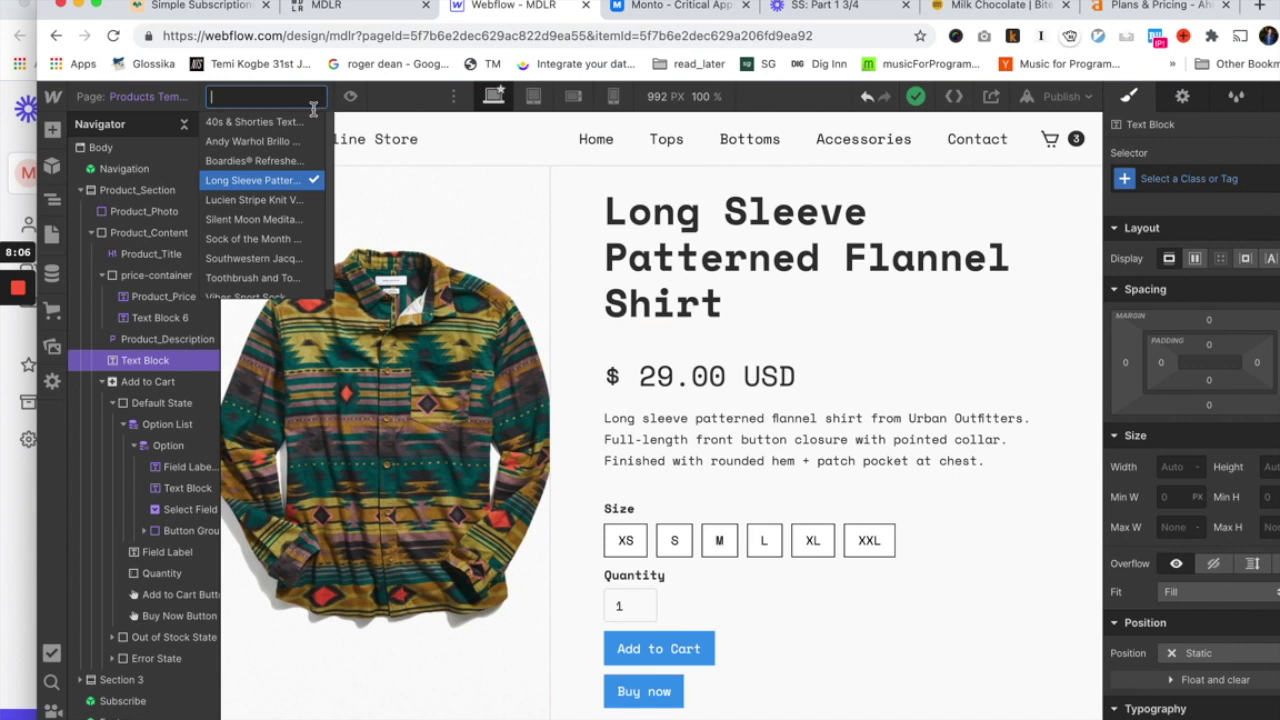
left_click(250, 238)
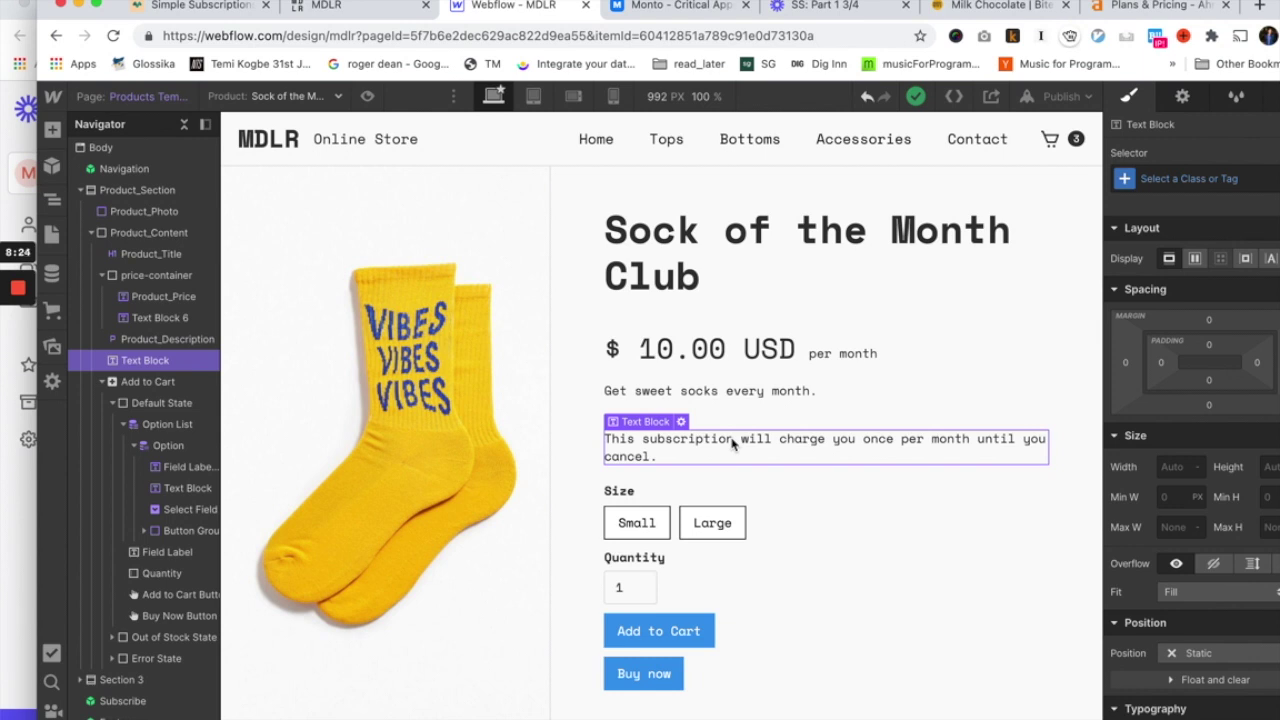
- Open the Checkout page design and add a text block below the size option of the order items
left_click(55, 236)
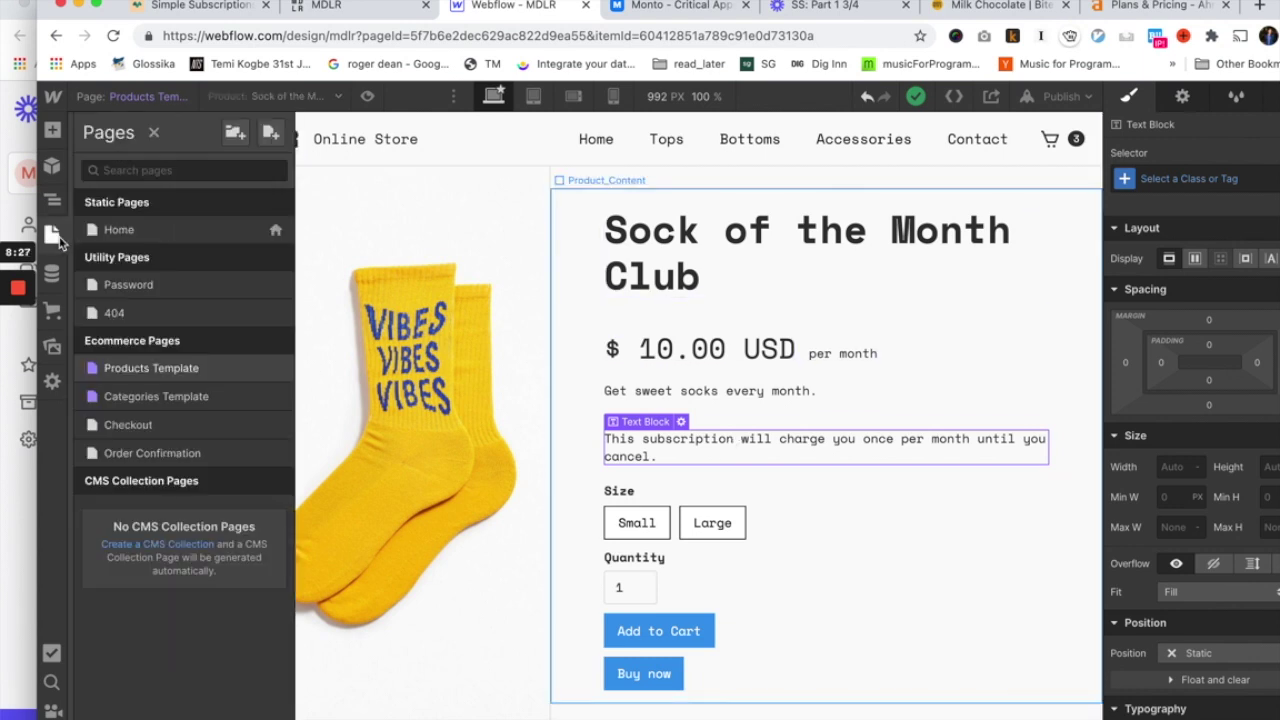
left_click(157, 422)
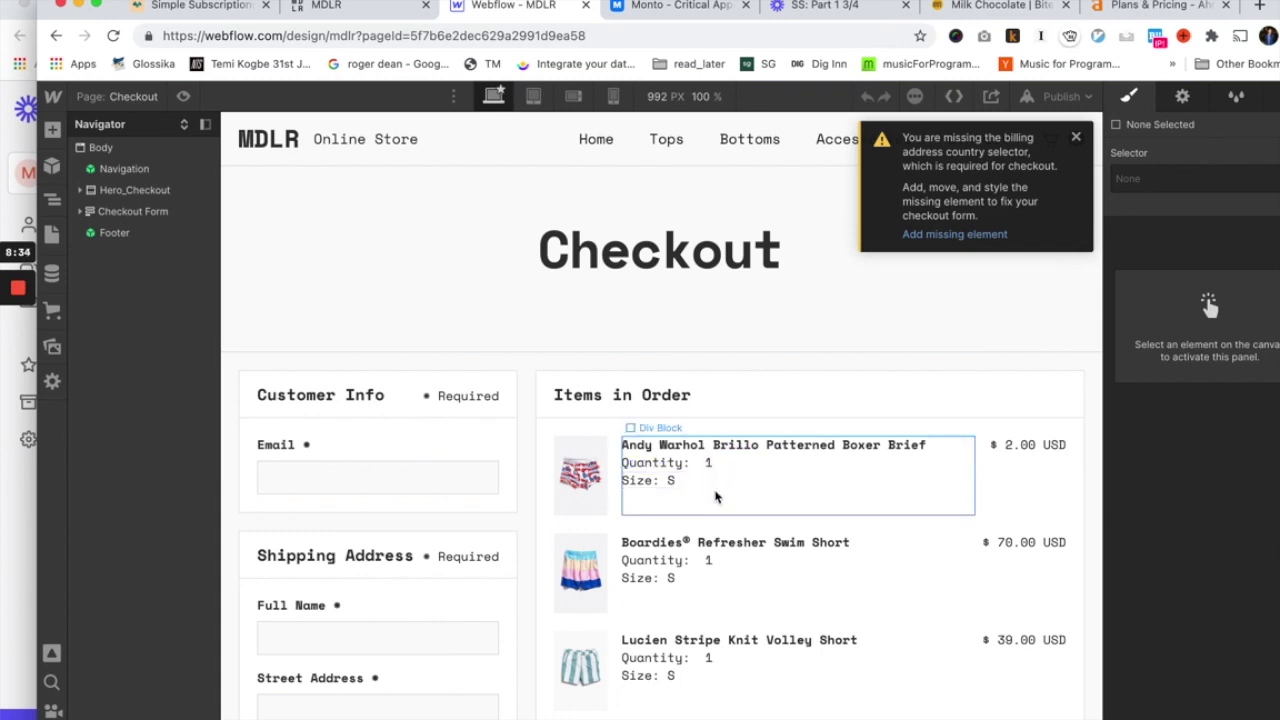
key("super+e")
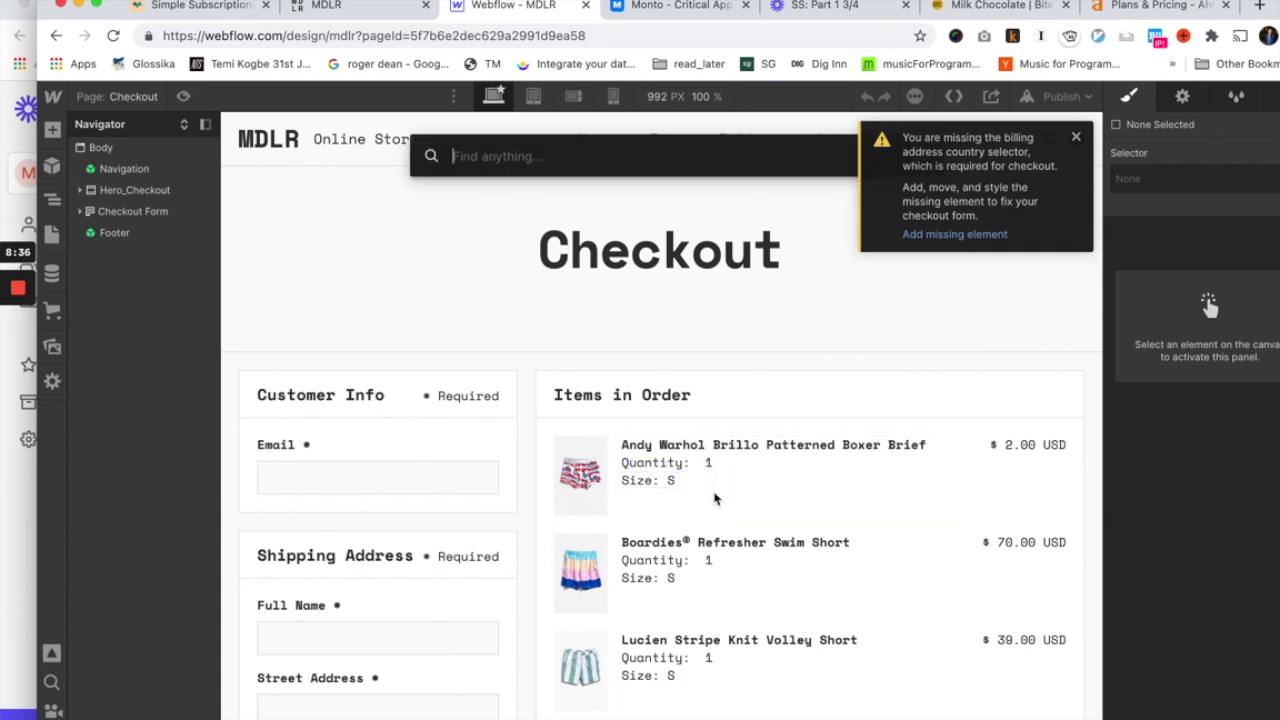
type("text")
left_click_drag(569, 277, 657, 498)
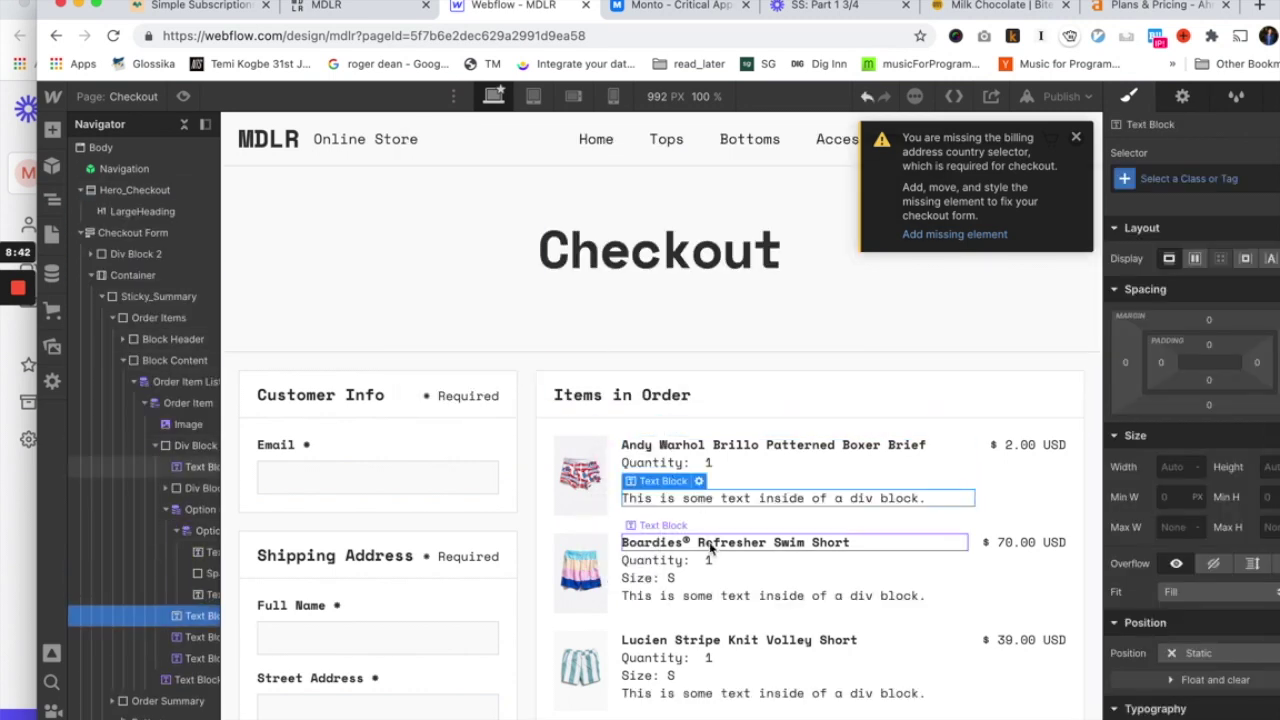
- Bind the order item's new text block to the Products field "Subscription info (for Checkout page)"
scroll(711, 550, "down", 2)
scroll(711, 550, "down", 1)
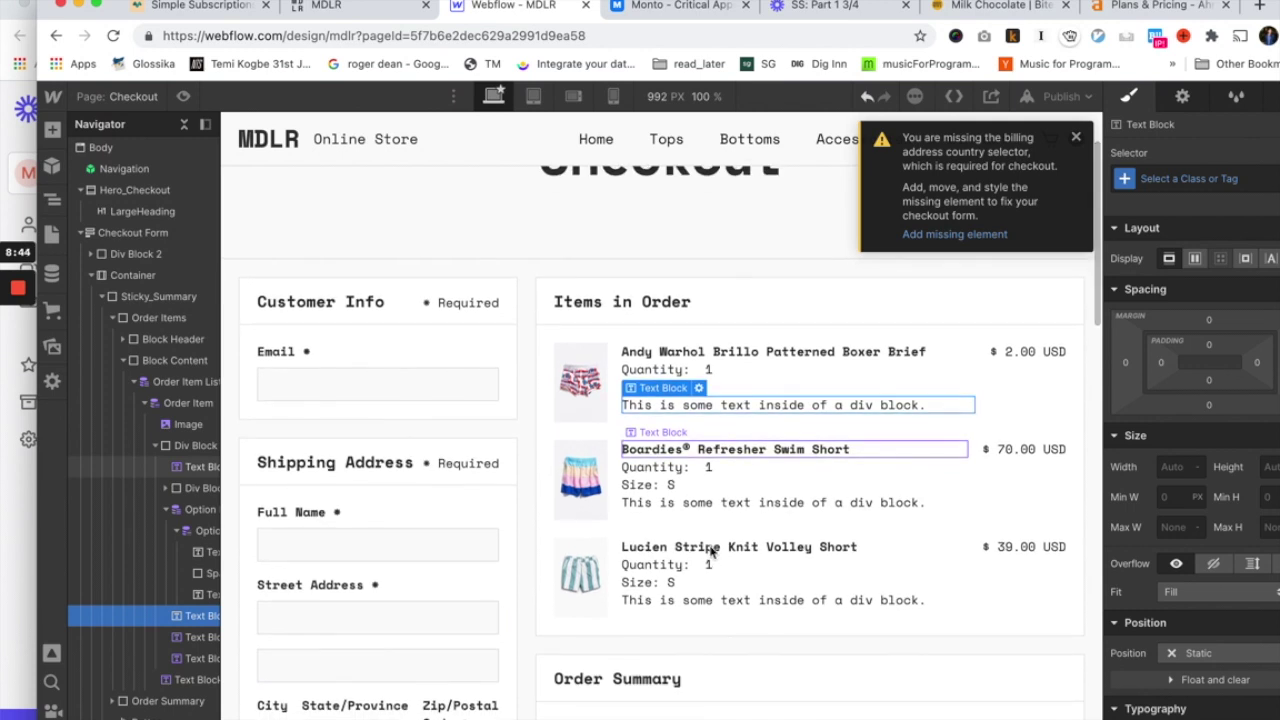
left_click(699, 387)
left_click(642, 471)
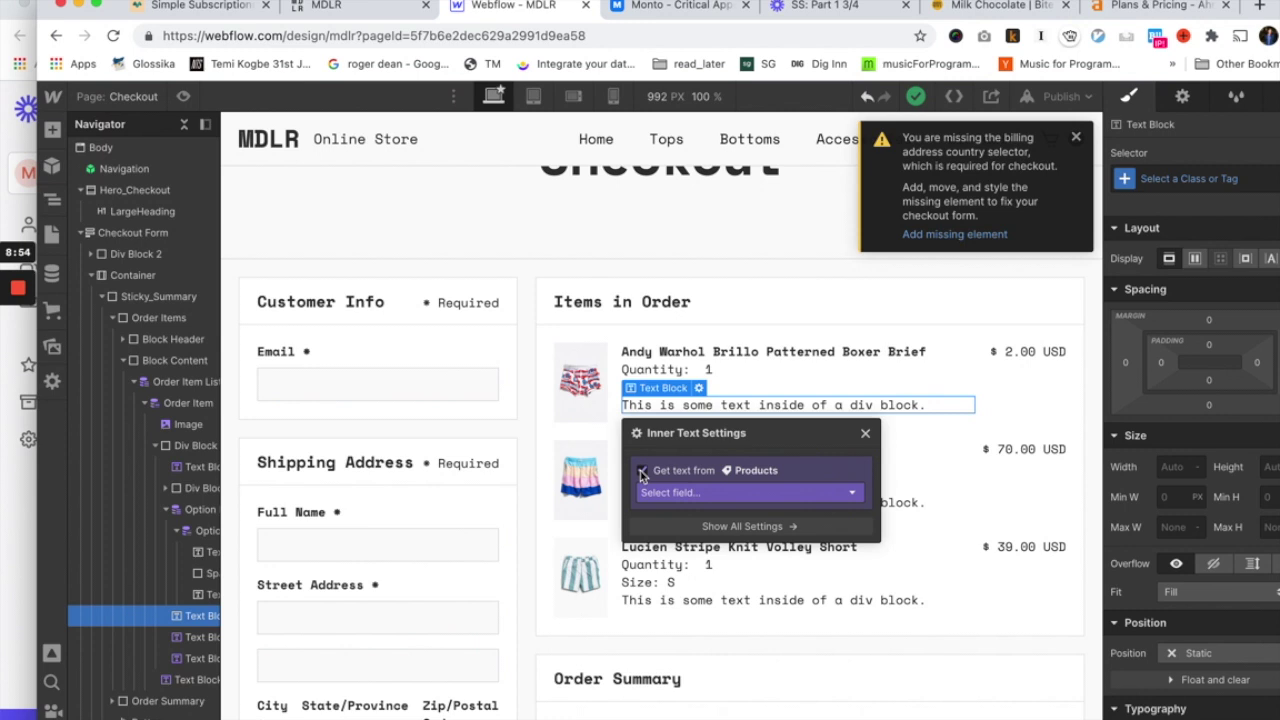
left_click(680, 492)
scroll(708, 565, "down", 10)
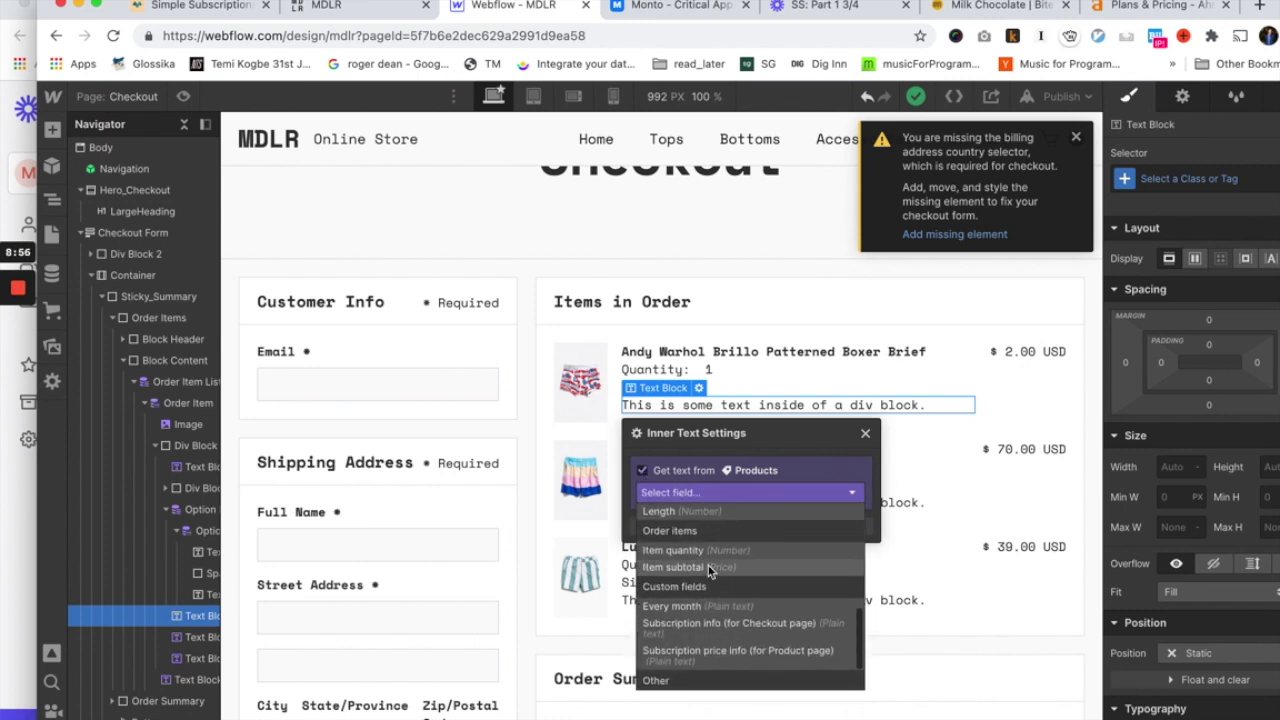
scroll(710, 575, "down", 1)
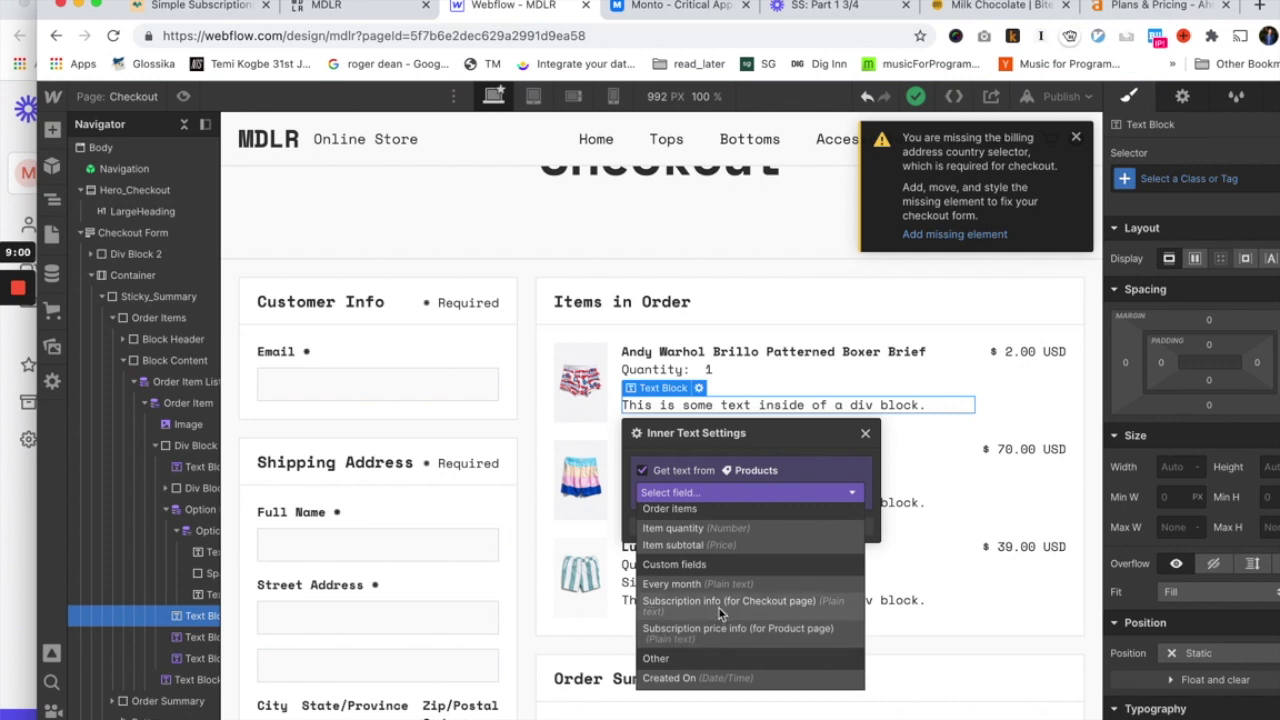
left_click(719, 608)
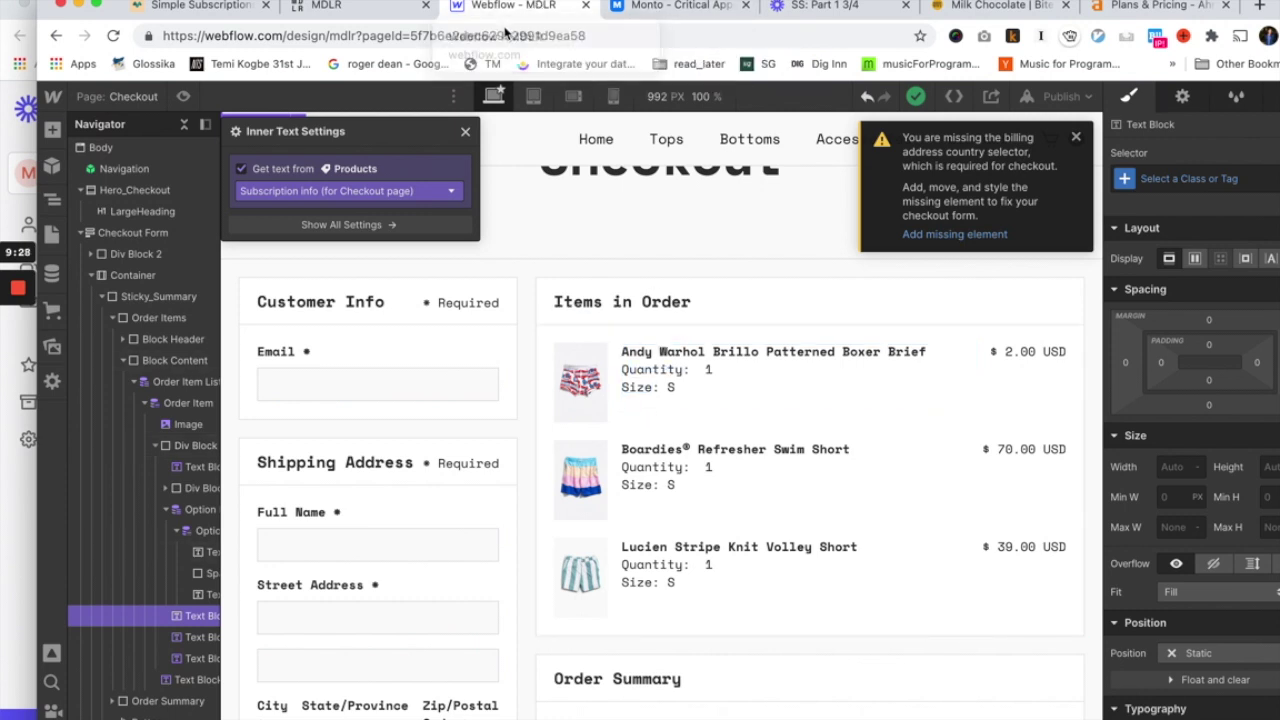
- Switch to Monto's subscription plans and delete both the Small and Large Sock of the Month Club plans
left_click(652, 18)
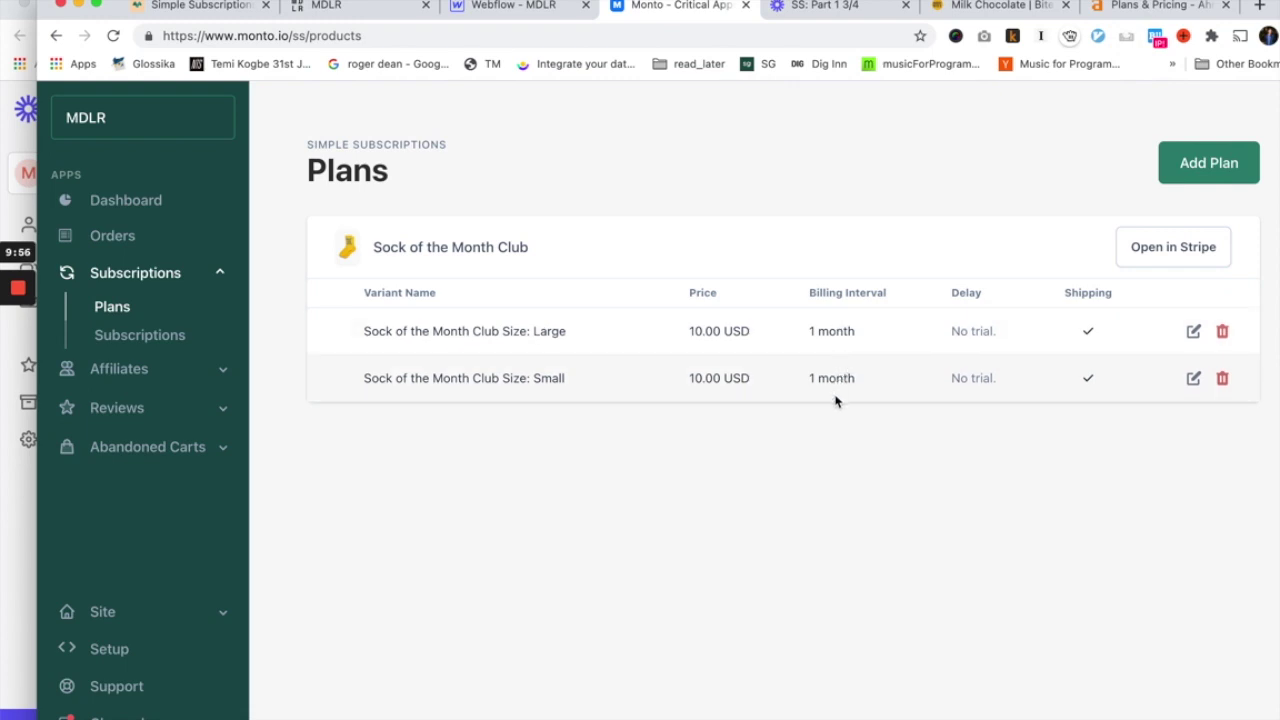
mouse_move(1184, 378)
left_click(1222, 379)
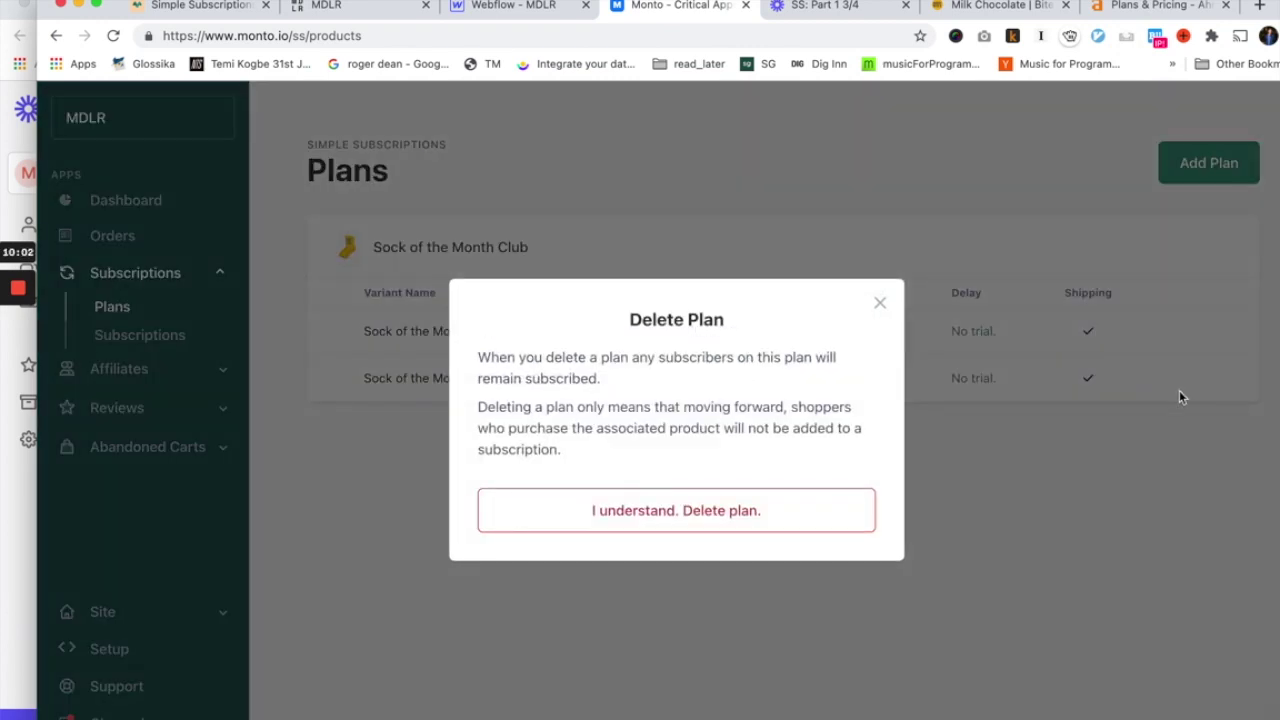
left_click(770, 505)
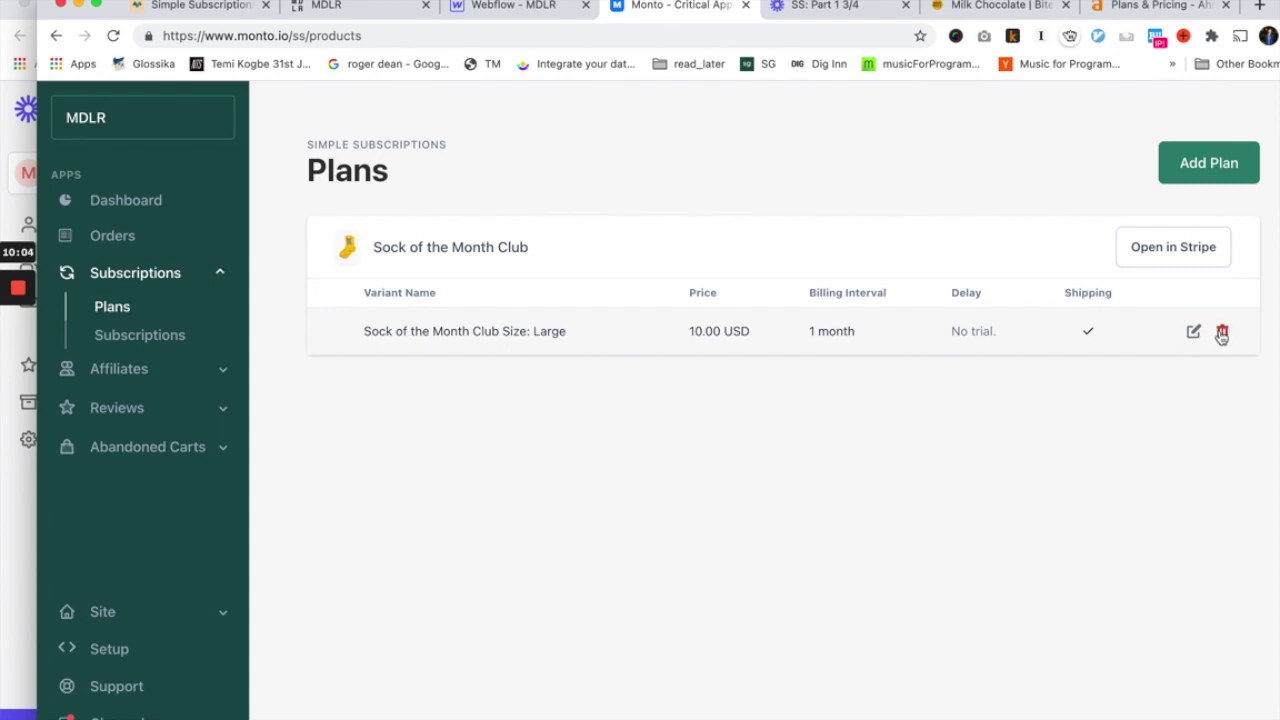
left_click(1220, 331)
left_click(658, 512)
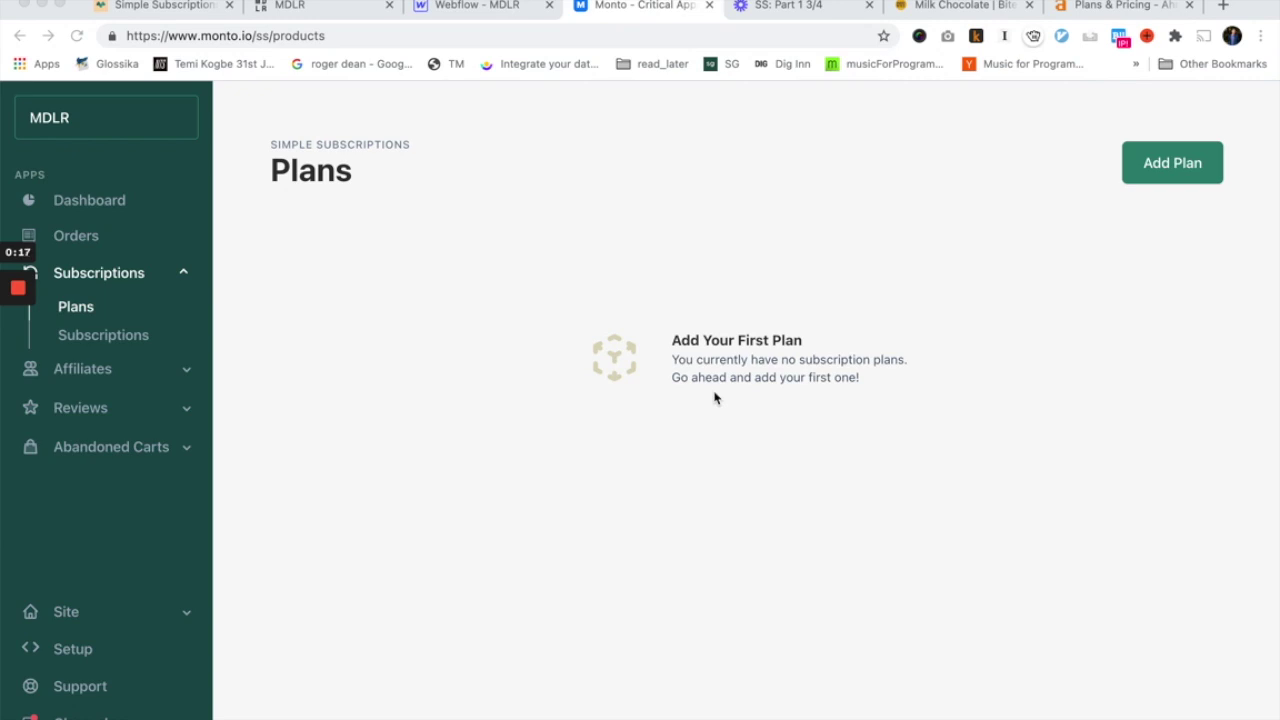
- Switch to the Muddy Bites milk chocolate order page and examine its Subscribe & Save delivery frequency choices
left_click(930, 15)
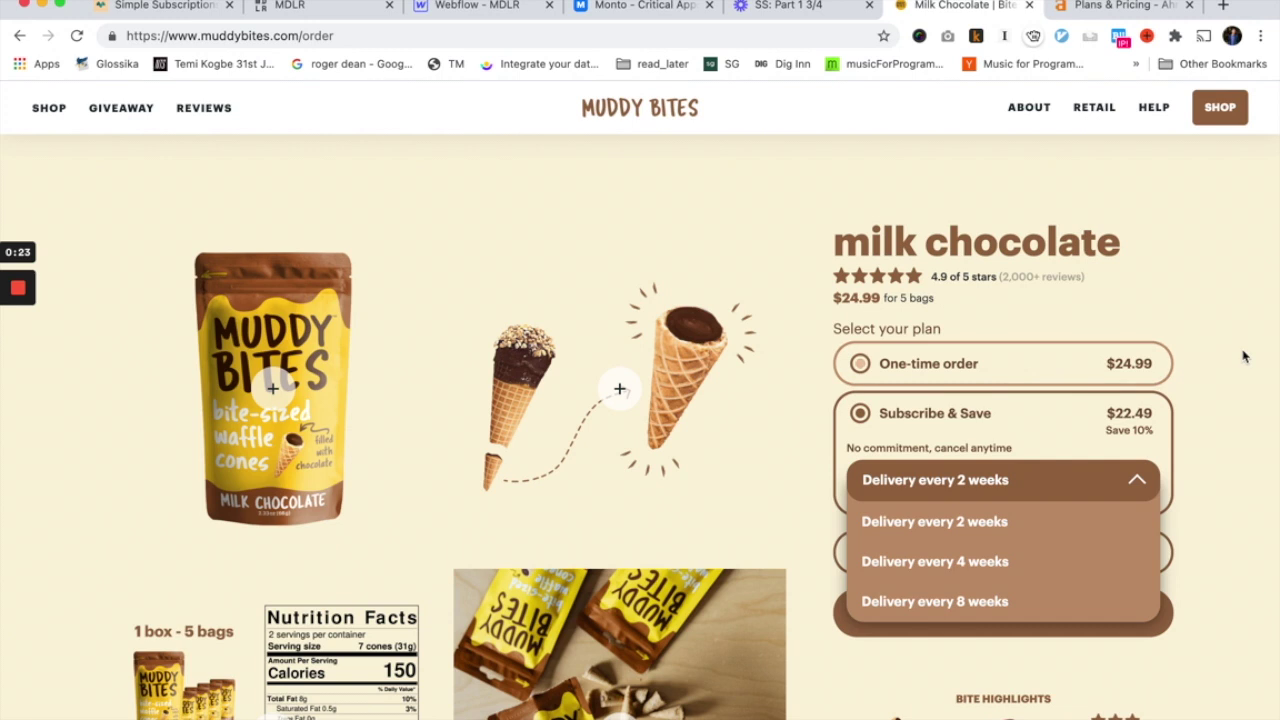
scroll(1243, 357, "down", 1)
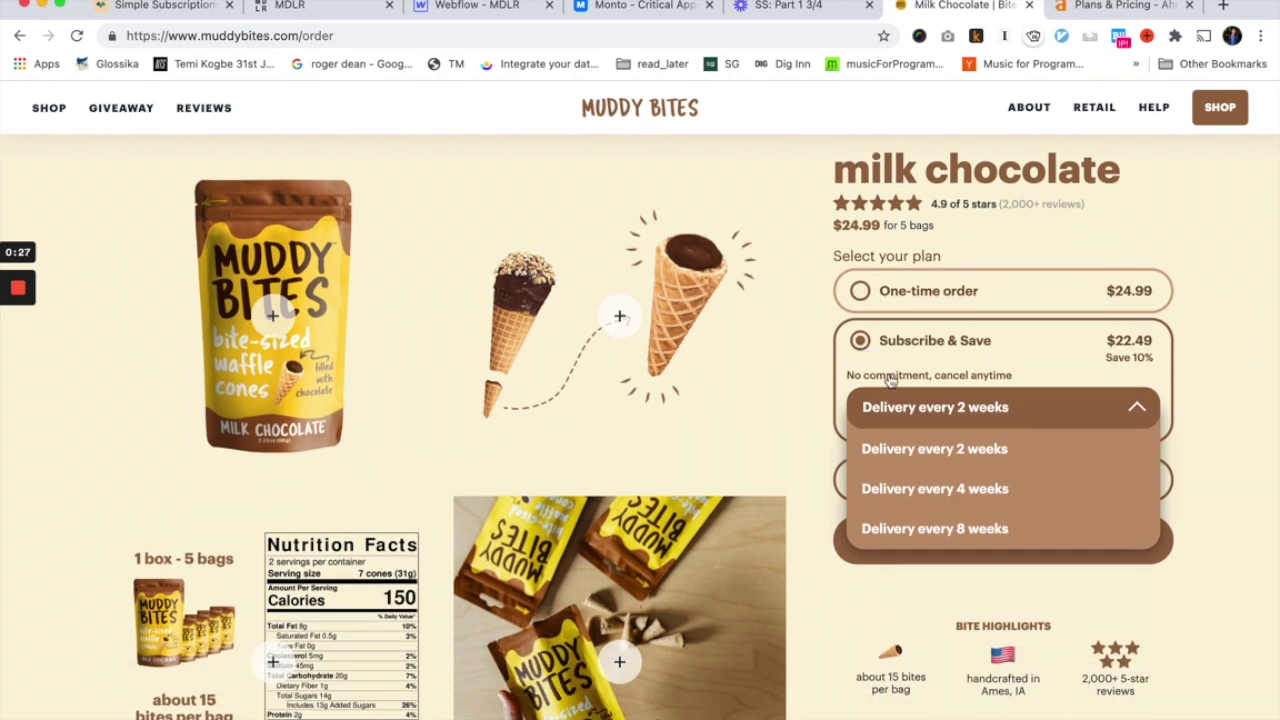
left_click(1003, 528)
left_click(991, 420)
left_click(990, 490)
left_click(980, 407)
left_click(975, 449)
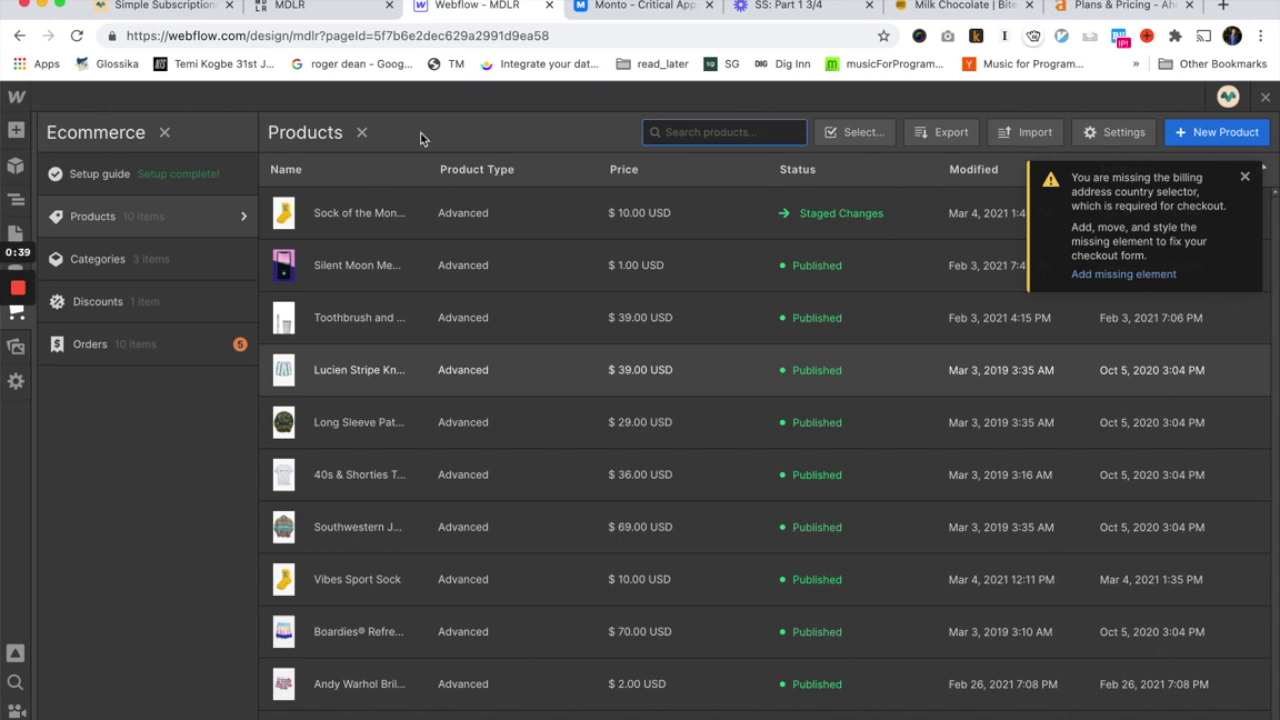
- Open the Sock of the Month Club product in Webflow and start a new option set under Options
left_click(398, 218)
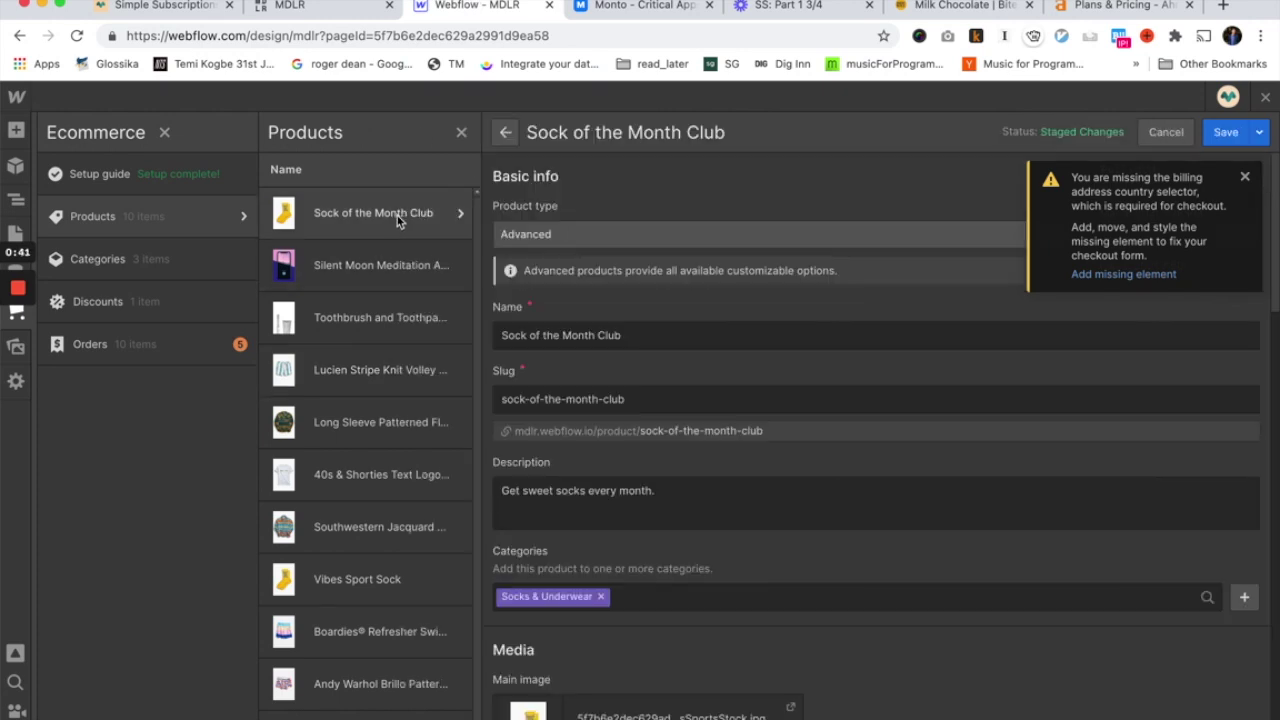
scroll(740, 393, "down", 15)
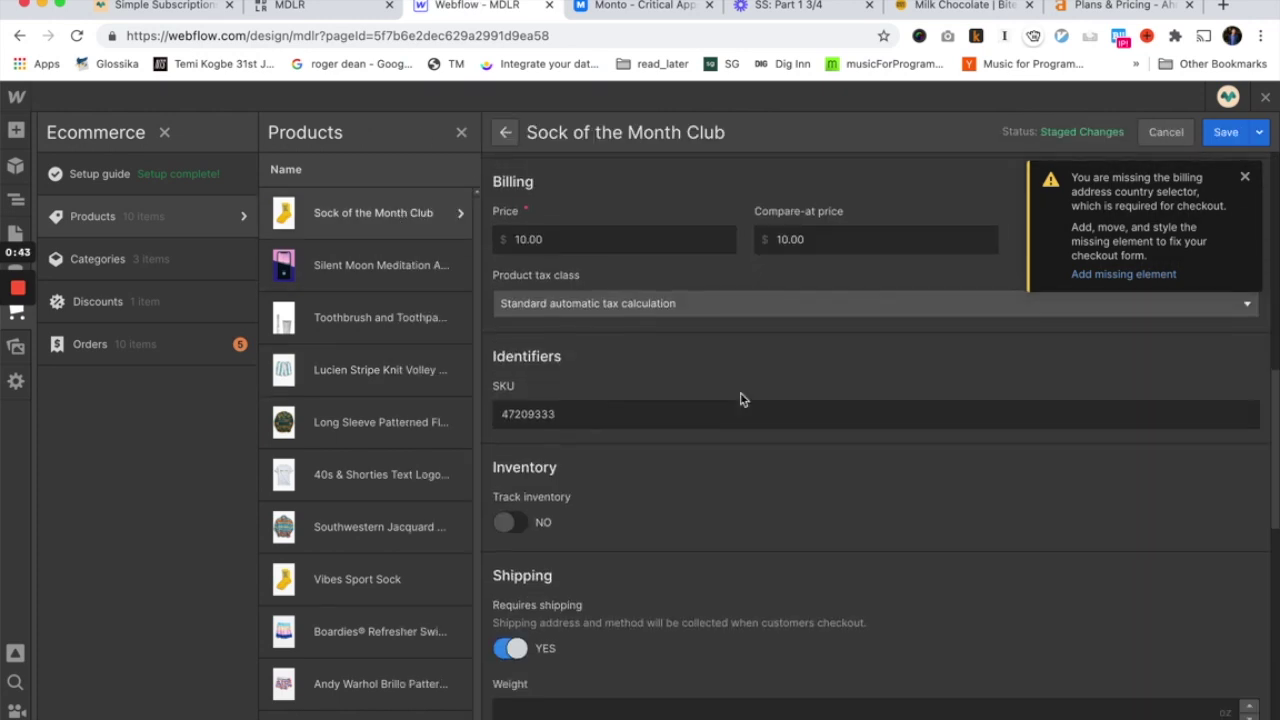
scroll(740, 392, "down", 5)
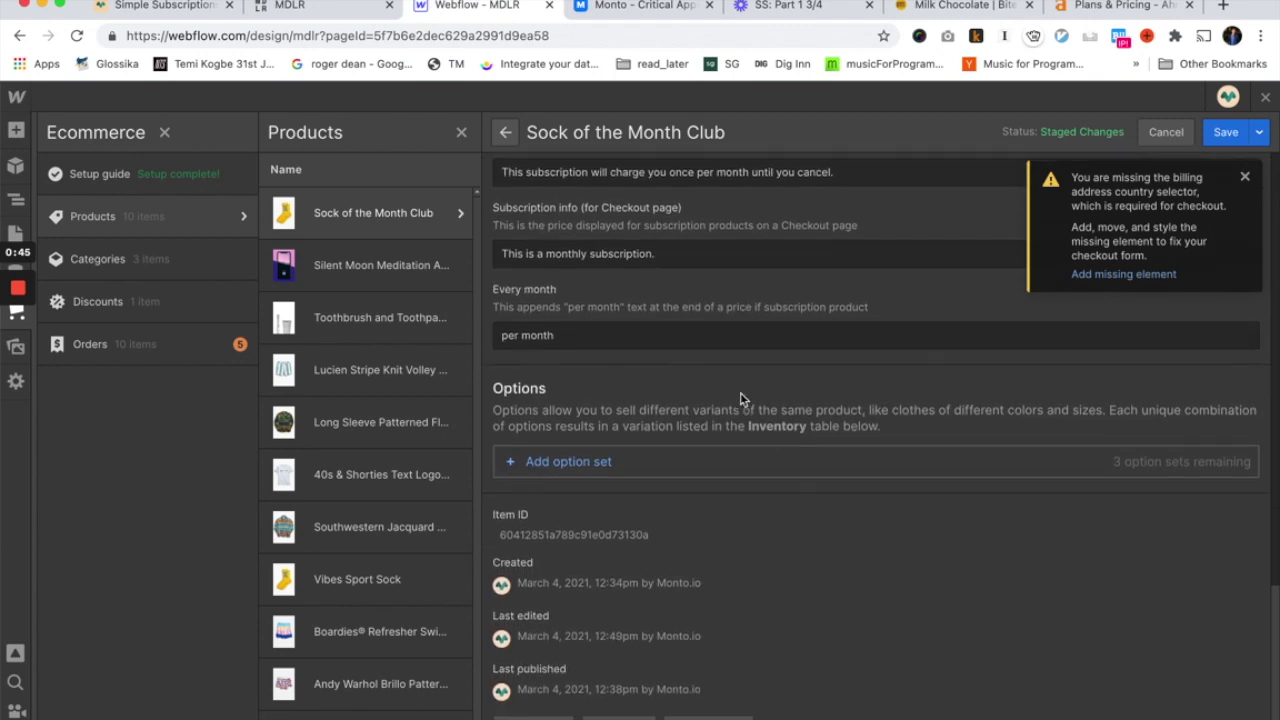
left_click(577, 461)
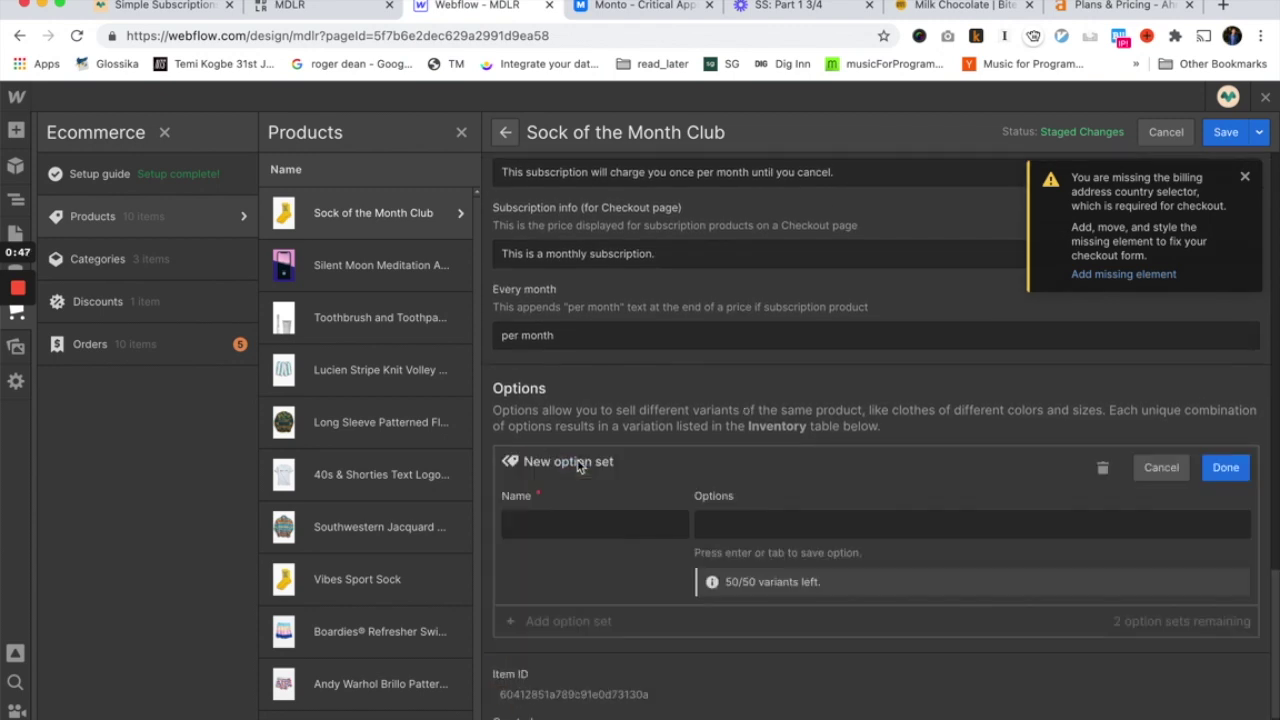
left_click(580, 519)
type("Size")
key("BackSpace")
key("BackSpace")
key("BackSpace")
key("BackSpace")
type("Color")
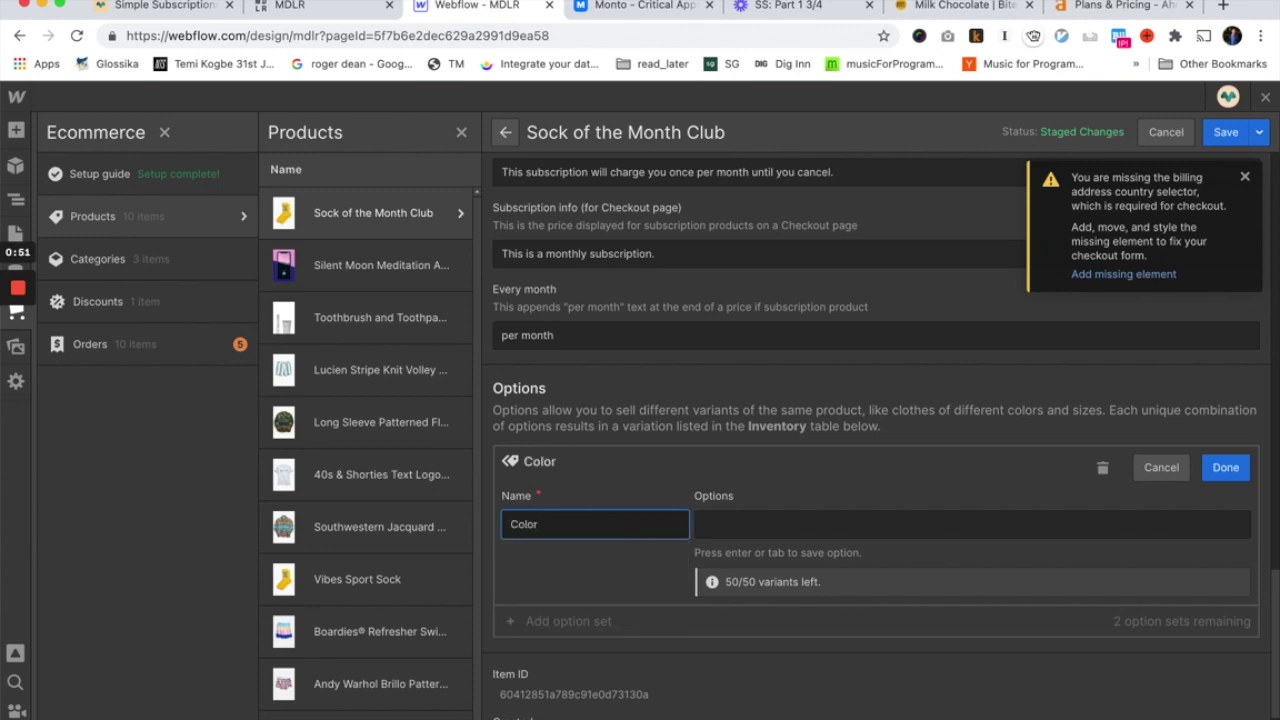
key("BackSpace")
key("BackSpace")
key("BackSpace")
key("BackSpace")
key("BackSpace")
- Name the option set Frequency, give it the options Monthly and Weekly, and finish the set
type("Frequency")
key("Tab")
type("Mont")
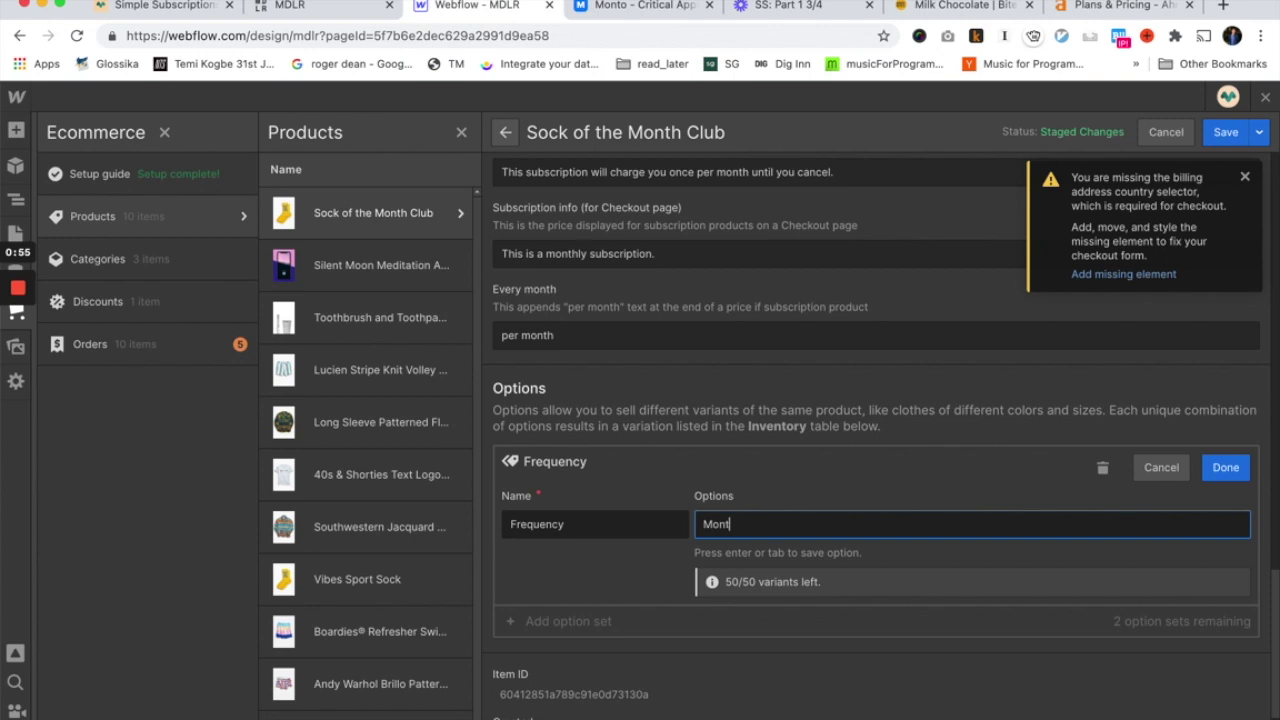
type("hly")
key("Return")
type("Weekly")
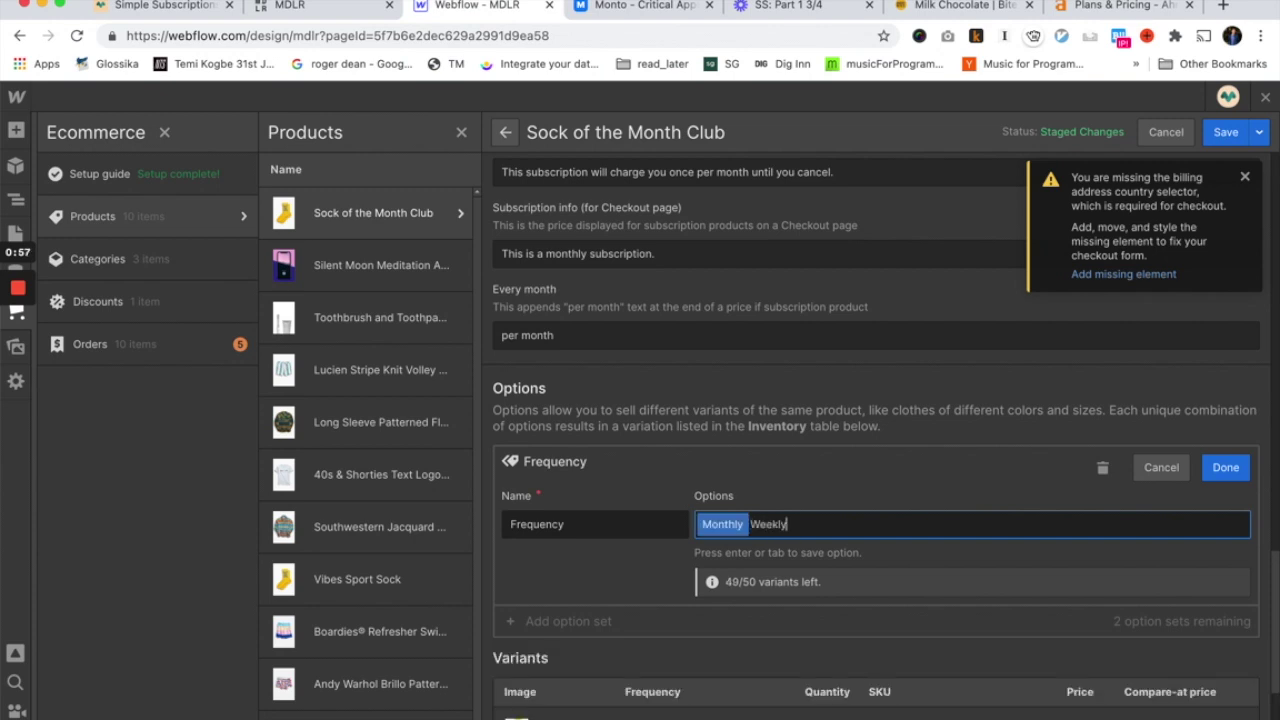
key("Return")
left_click(1226, 467)
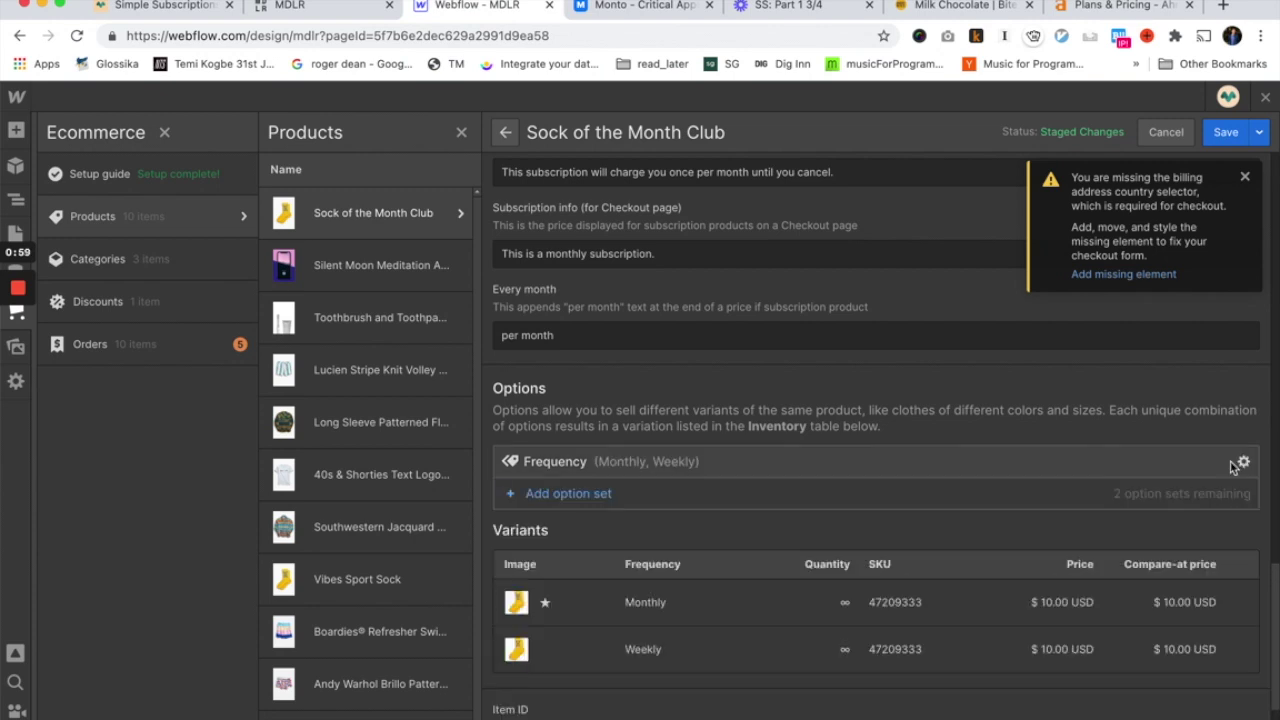
- Save the Sock of the Month Club product and publish the Webflow site to the selected domains
left_click(1226, 132)
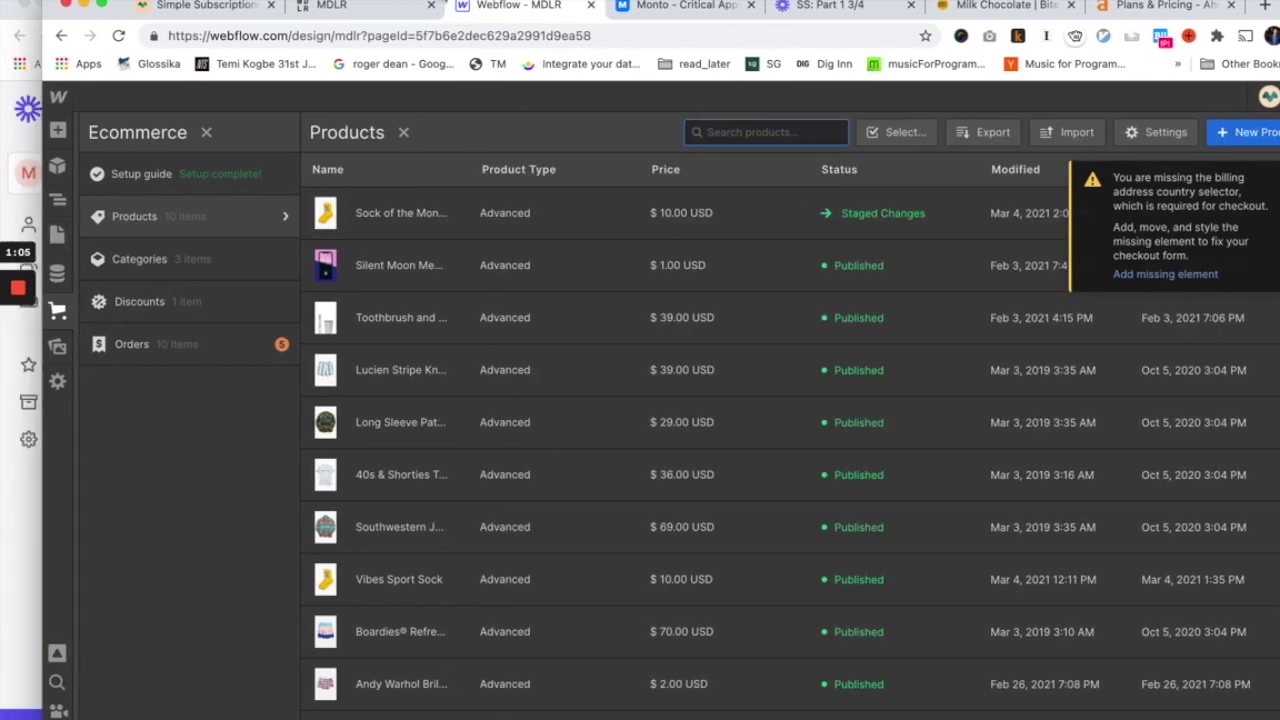
left_click(60, 234)
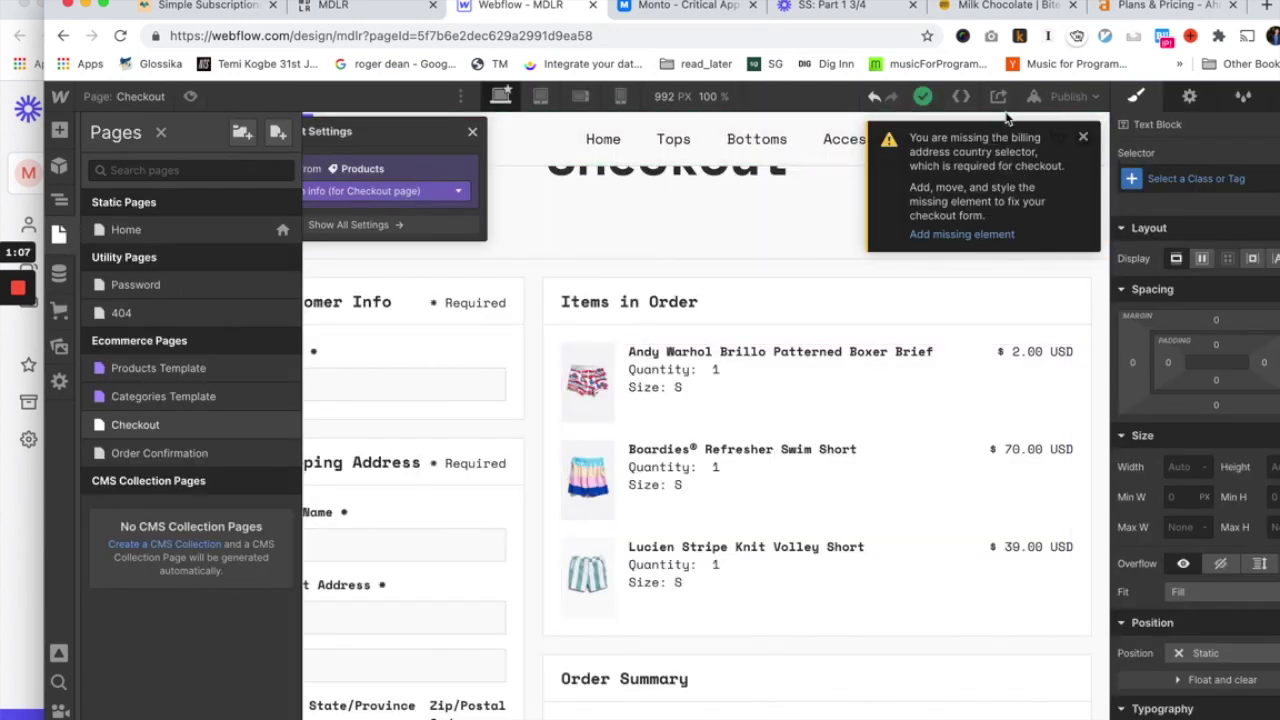
left_click(1070, 97)
left_click(996, 355)
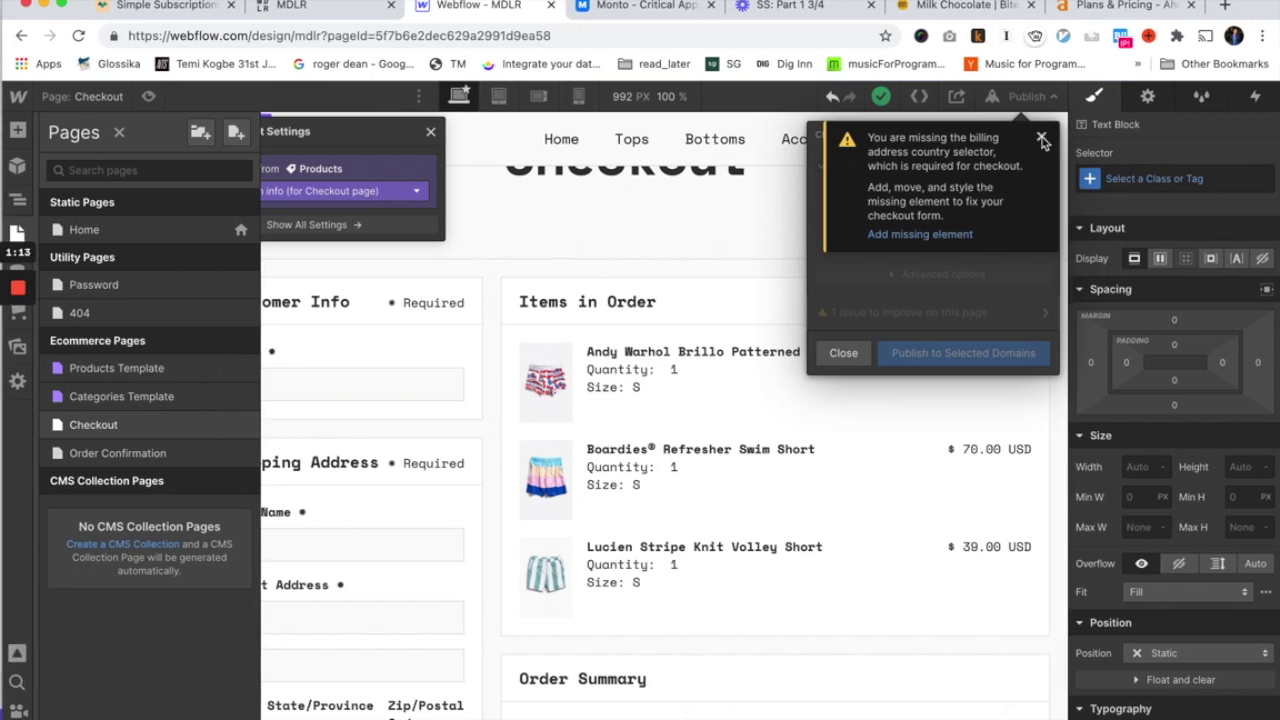
- Reload the live Sock of the Month Club page, examine its subscription terms and price suffix, and return to Monto's plans
left_click(330, 10)
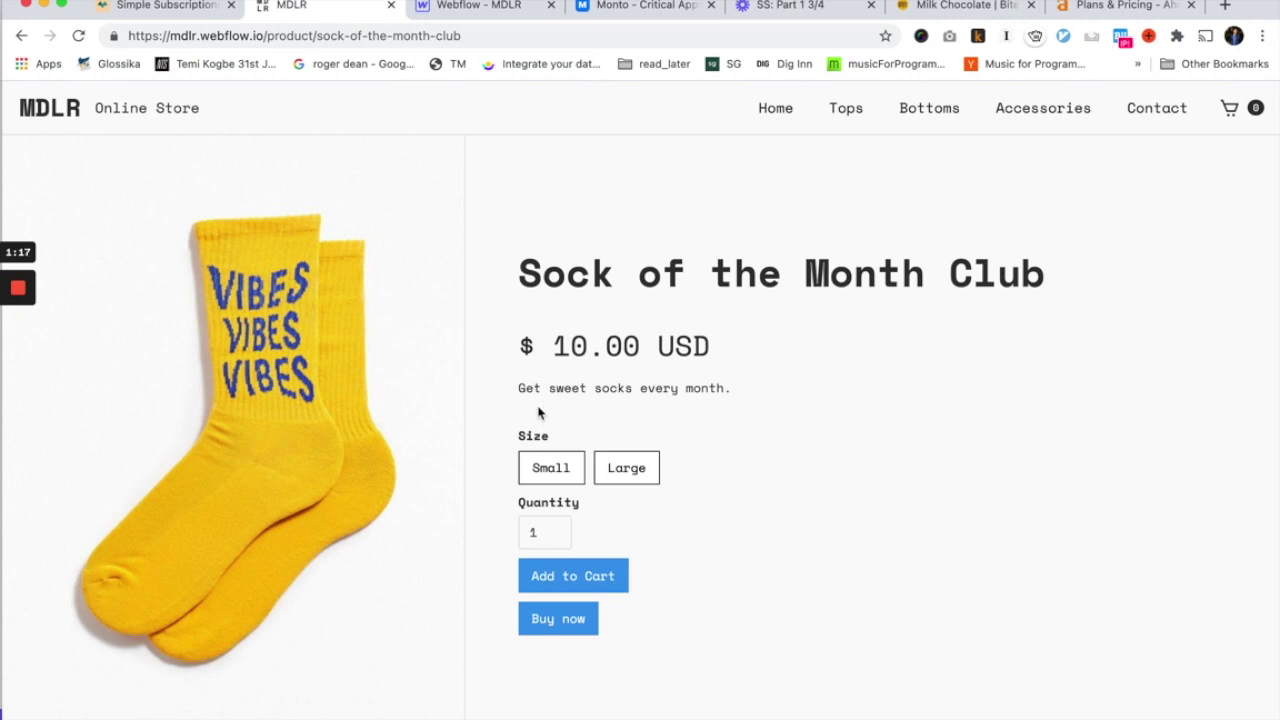
key("super+r")
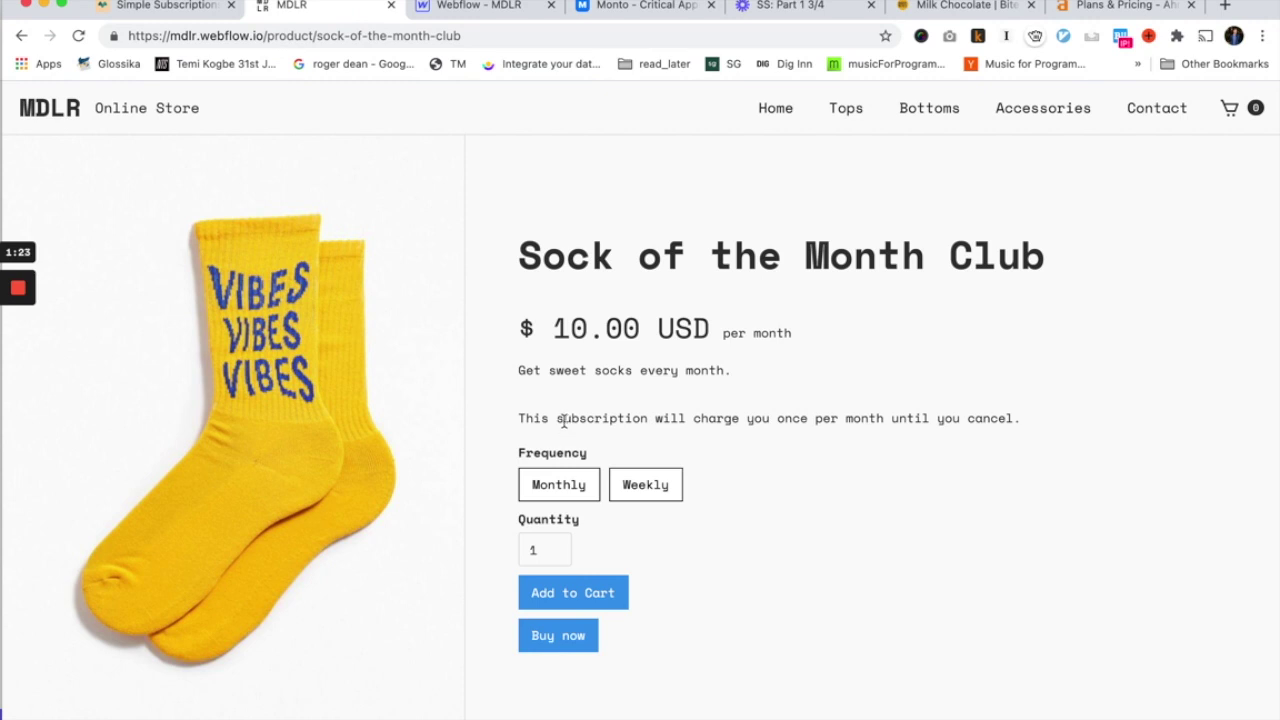
left_click_drag(533, 420, 1028, 425)
left_click_drag(837, 334, 706, 331)
left_click(773, 440)
left_click(649, 8)
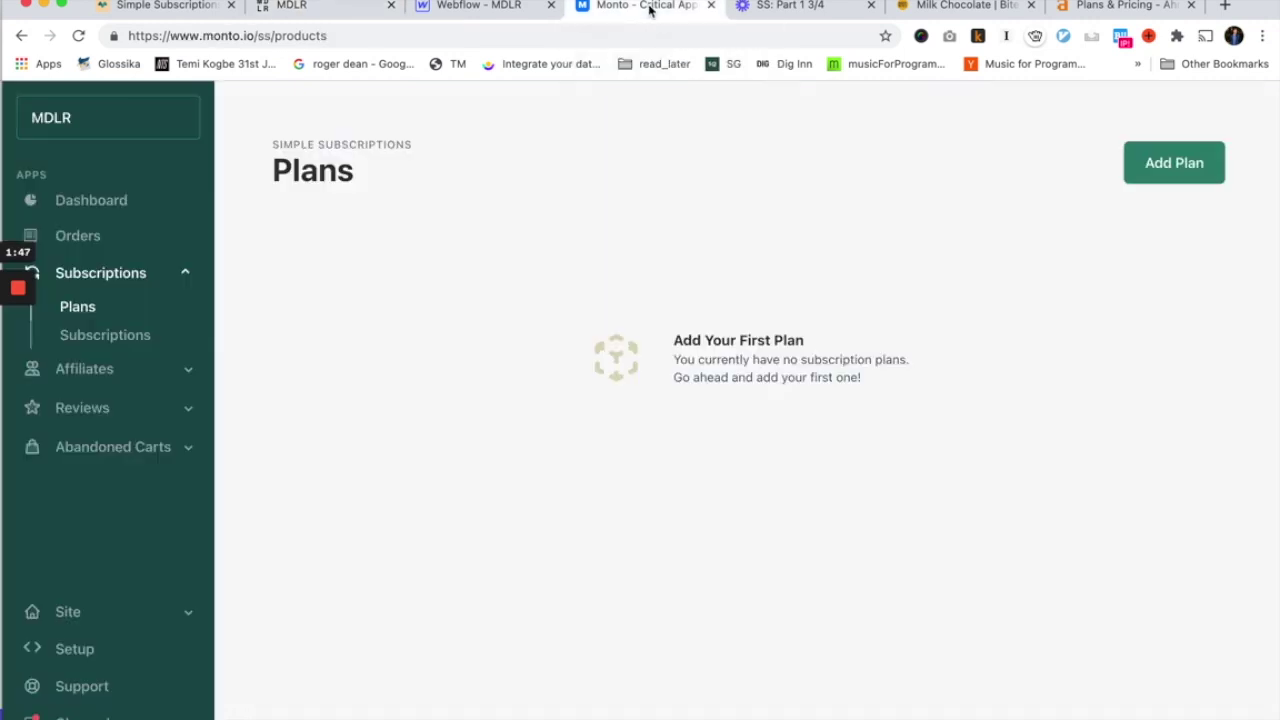
left_click(1190, 164)
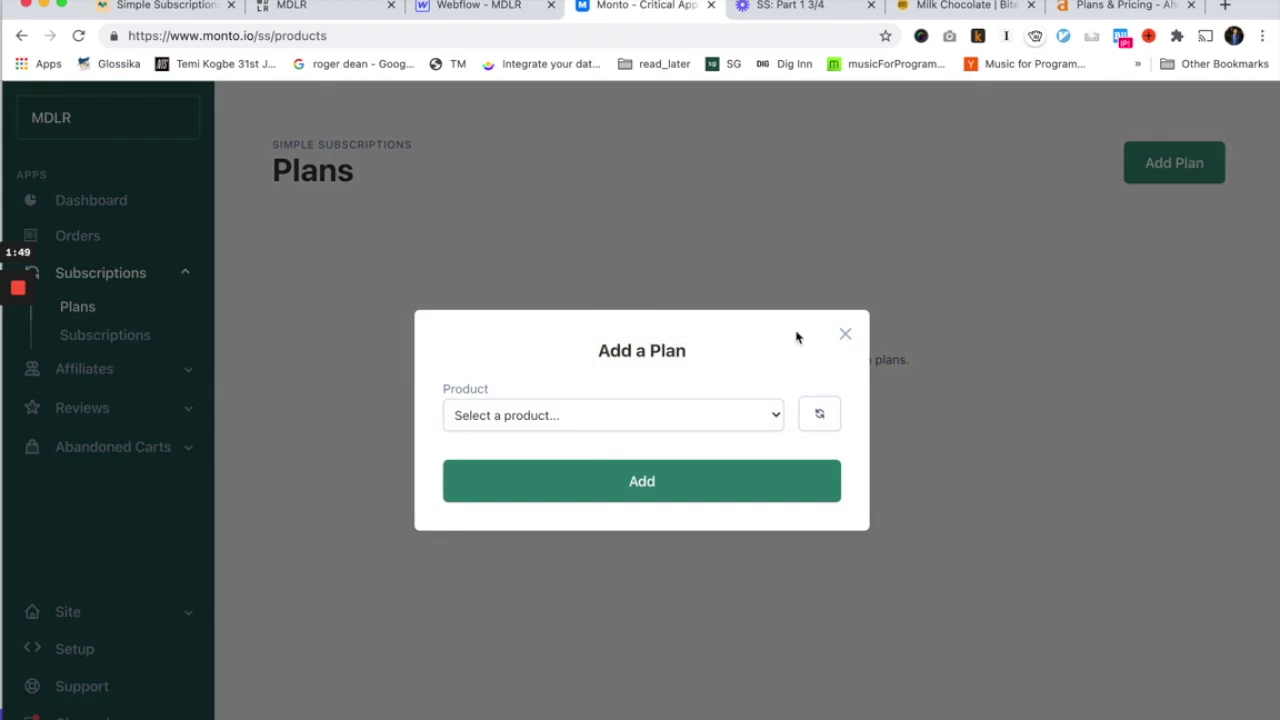
left_click(680, 414)
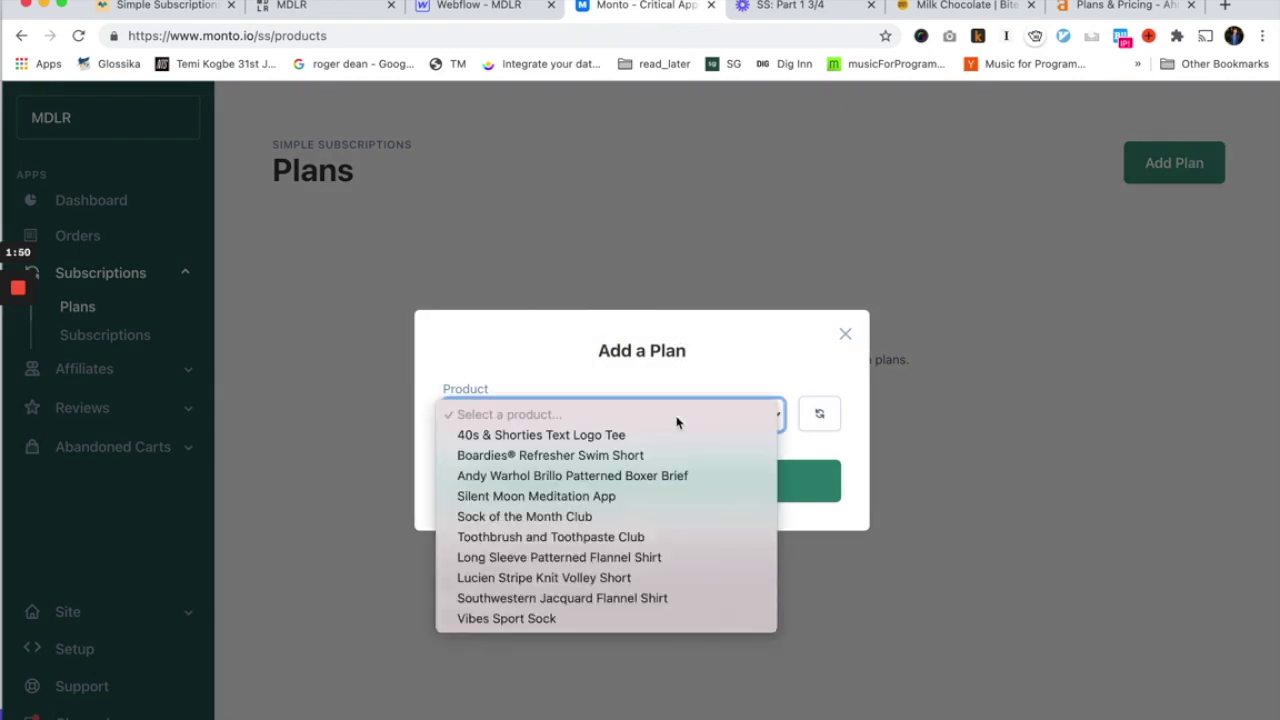
left_click(600, 516)
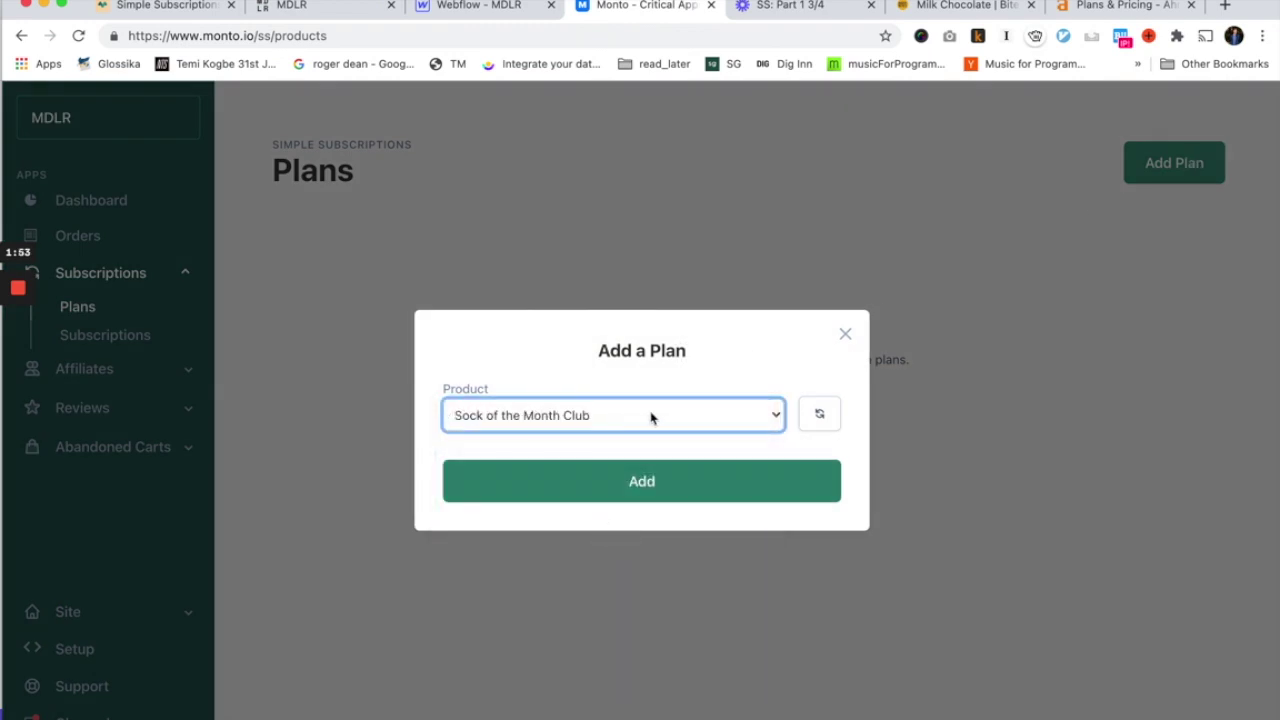
- Reload the plans page and start a new plan for Sock of the Month Club with the Frequency: Weekly variant
key("super+r")
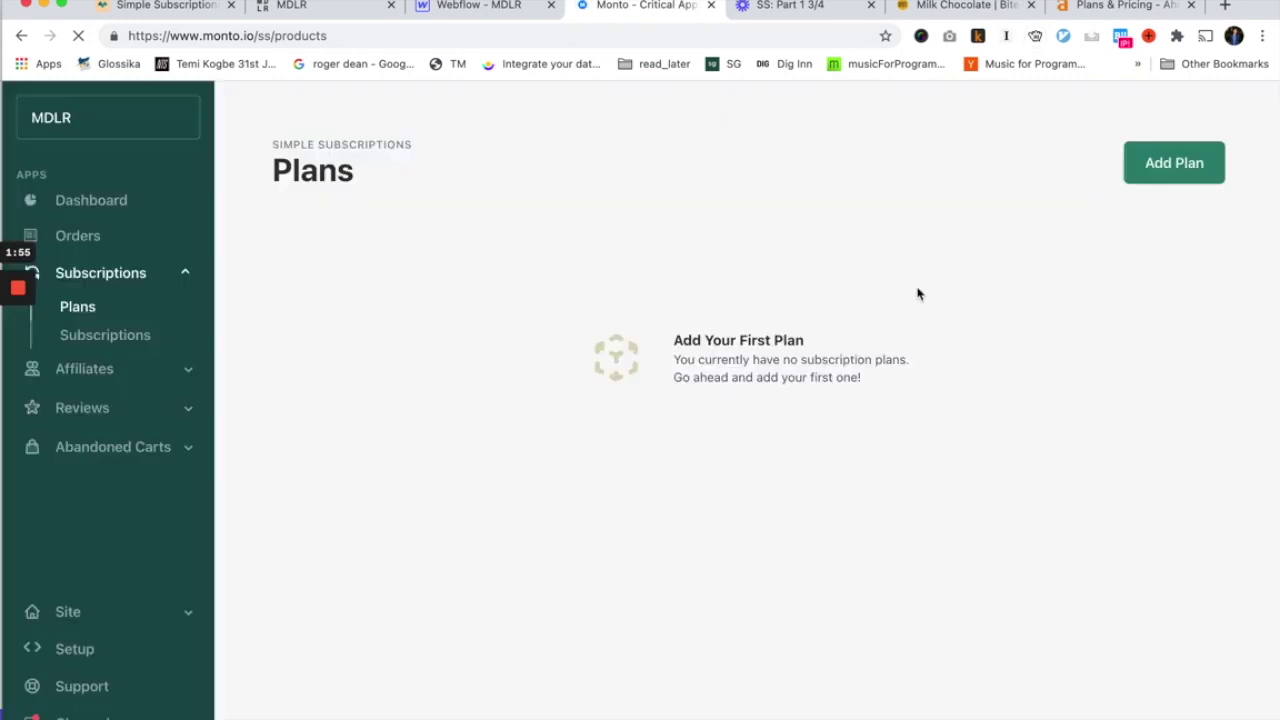
left_click(1170, 164)
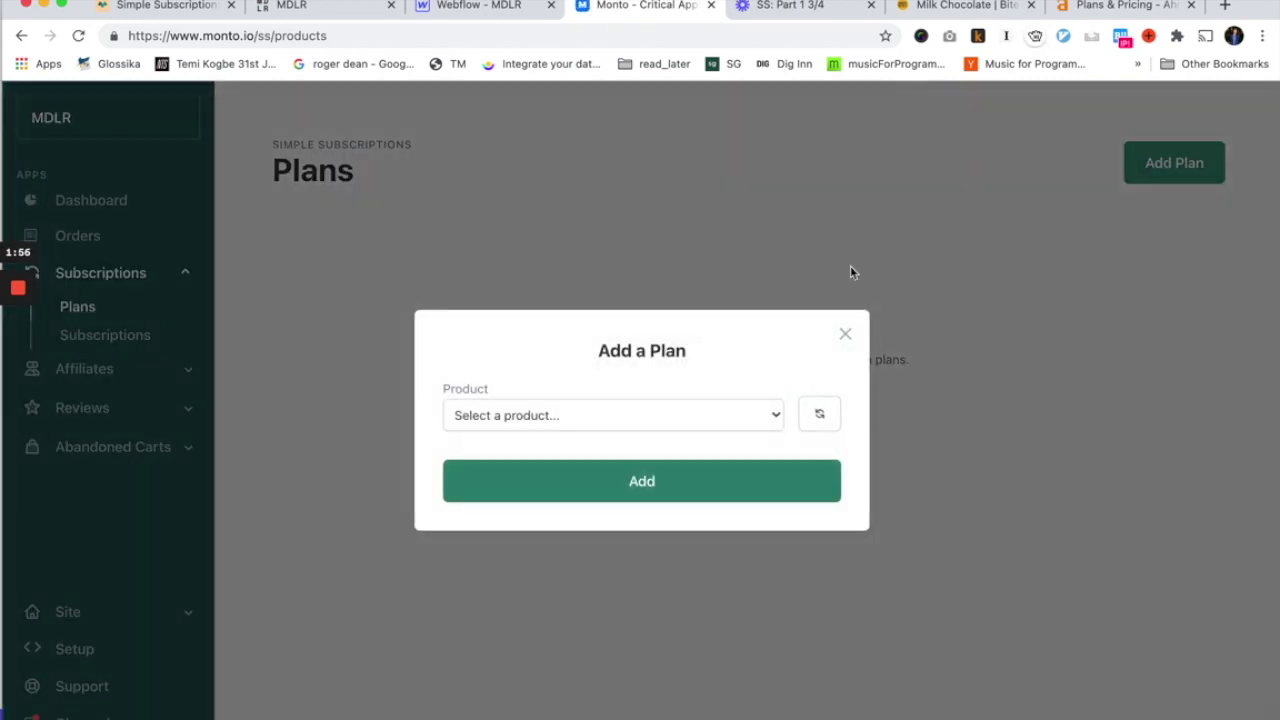
left_click(660, 413)
left_click(603, 518)
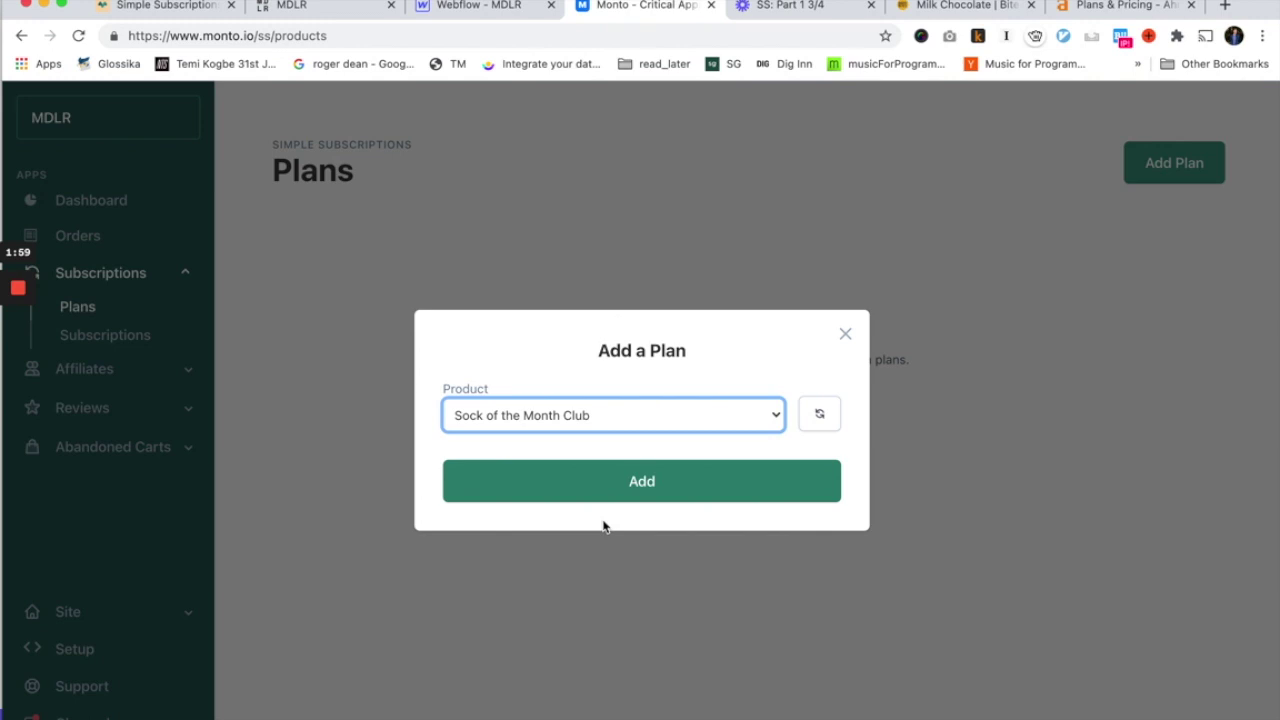
left_click(612, 343)
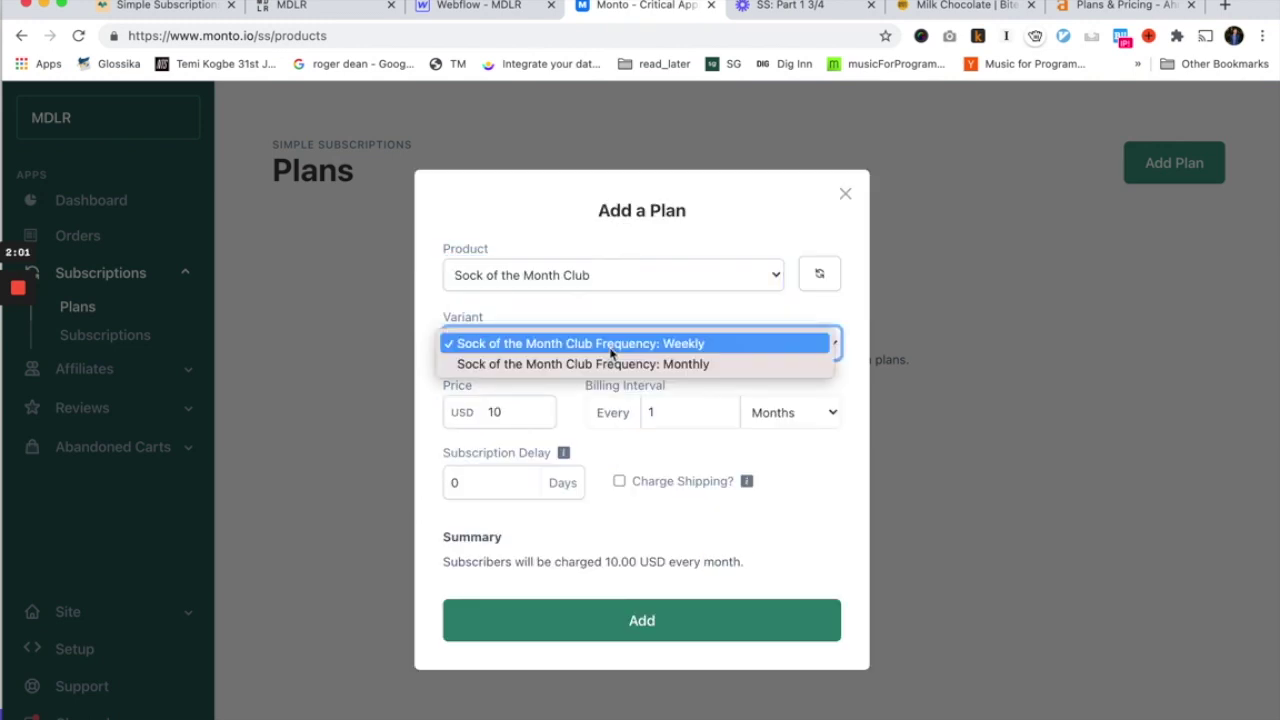
left_click(721, 348)
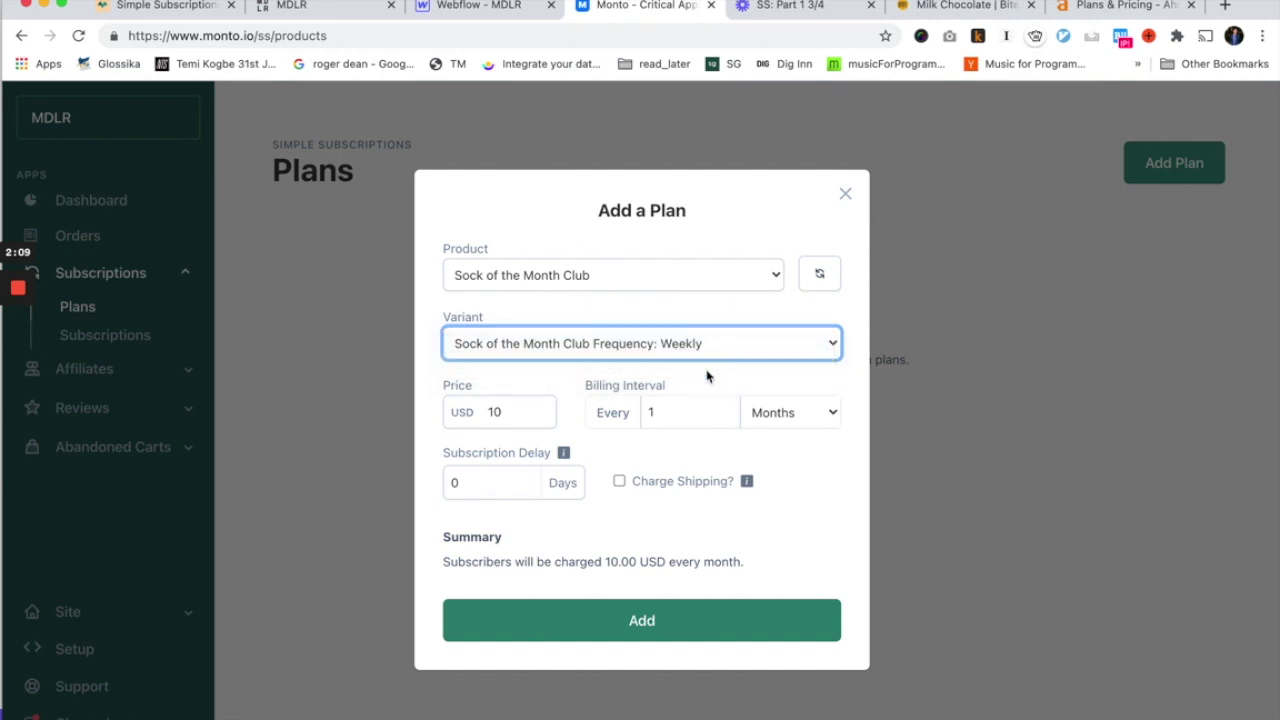
left_click(696, 395)
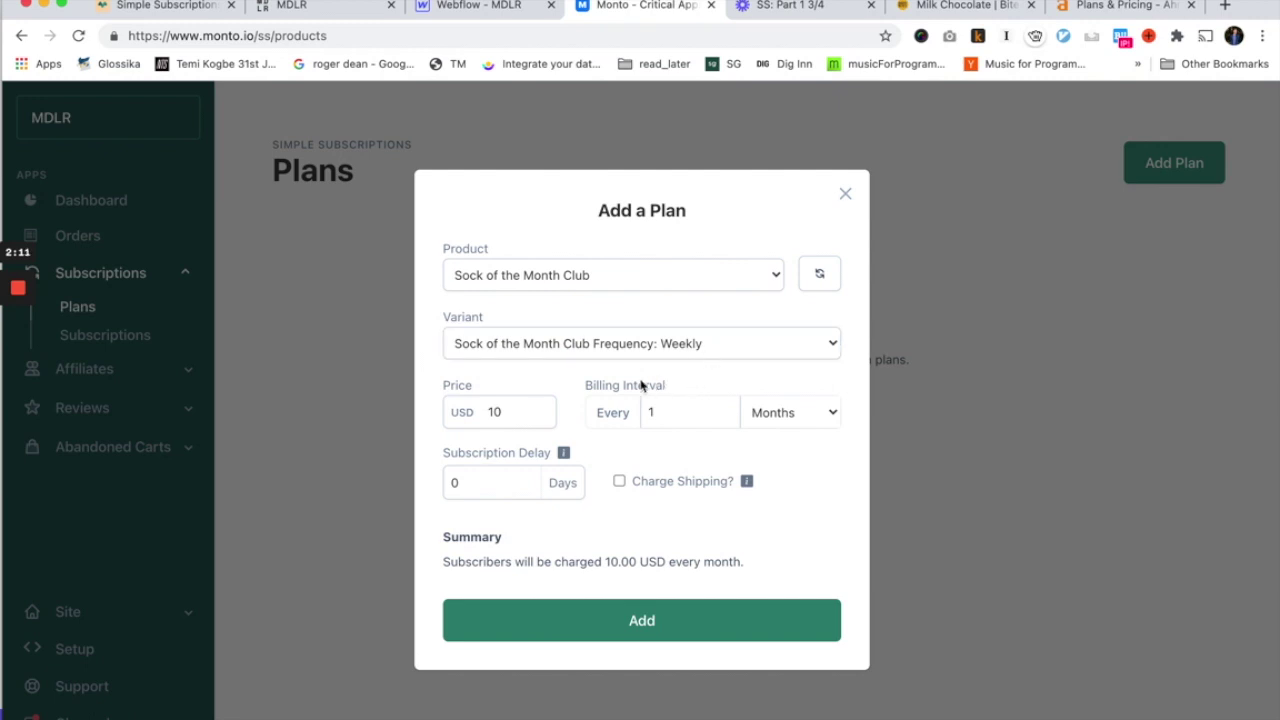
- Bill the weekly plan 10 USD every 1 week with shipping charged, add it, and acknowledge the notice
left_click_drag(506, 411, 491, 411)
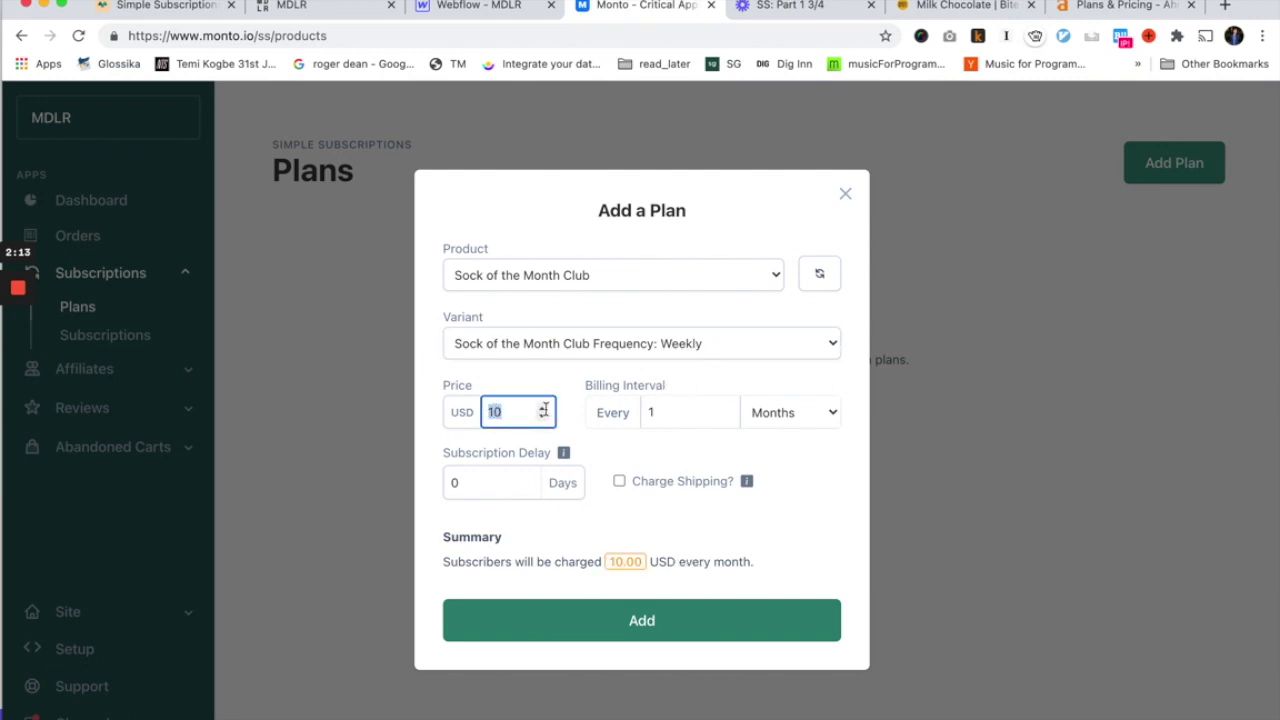
left_click(670, 411)
left_click(813, 423)
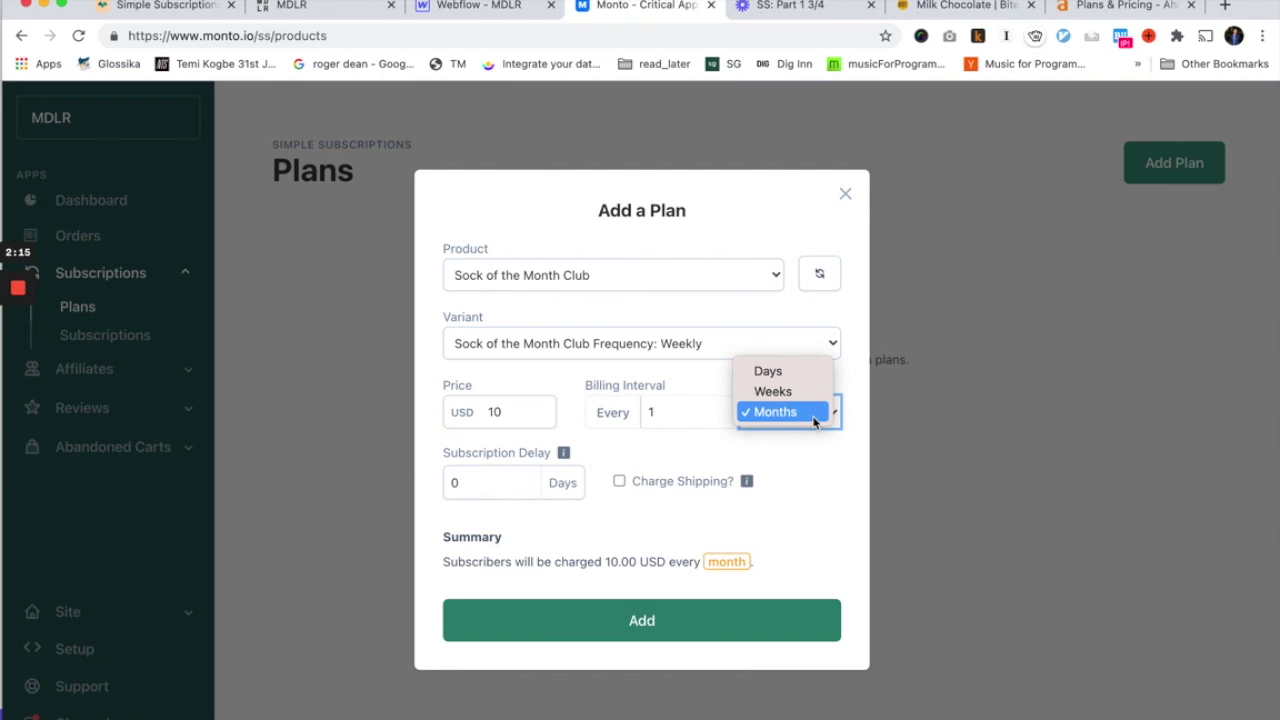
left_click(804, 393)
left_click(788, 466)
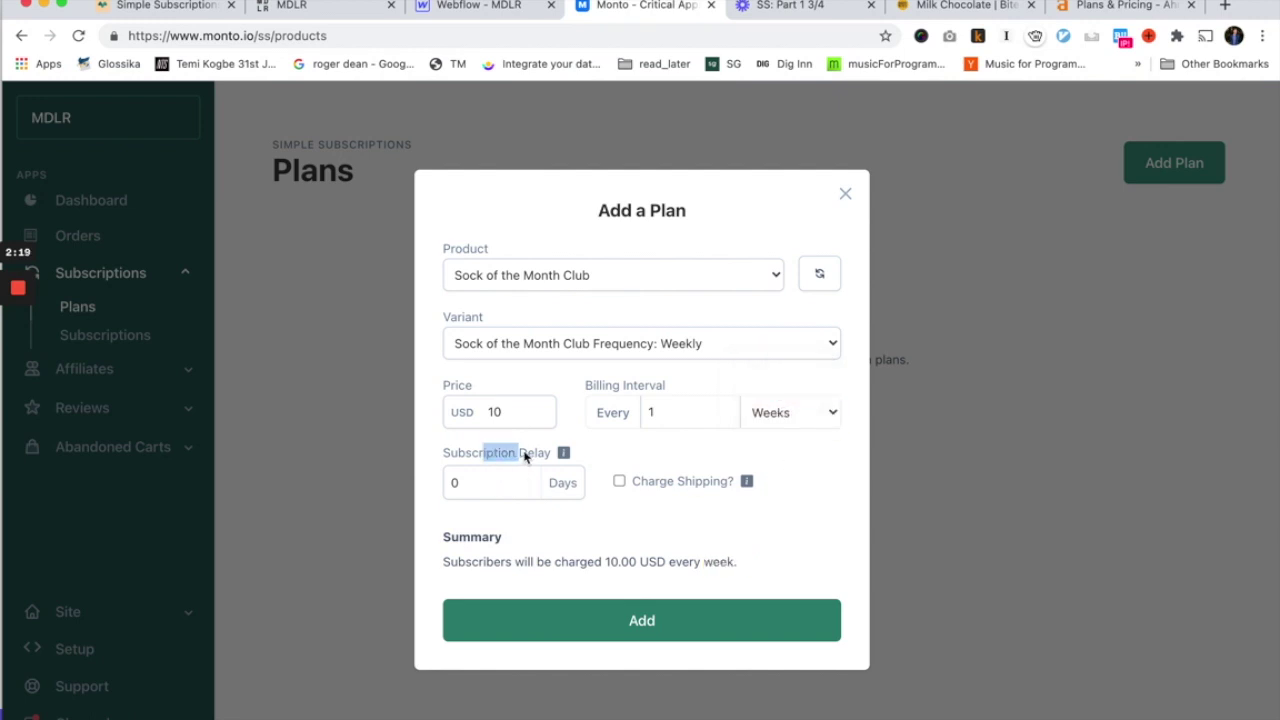
left_click(620, 481)
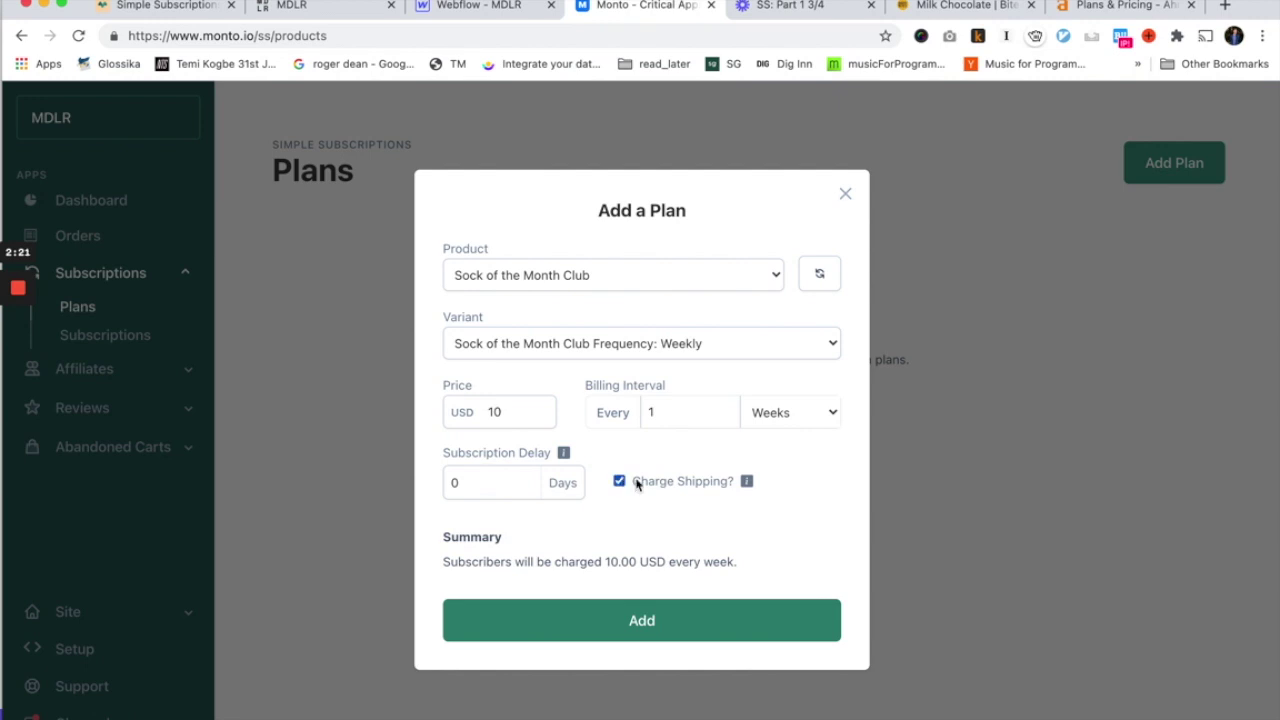
left_click(655, 624)
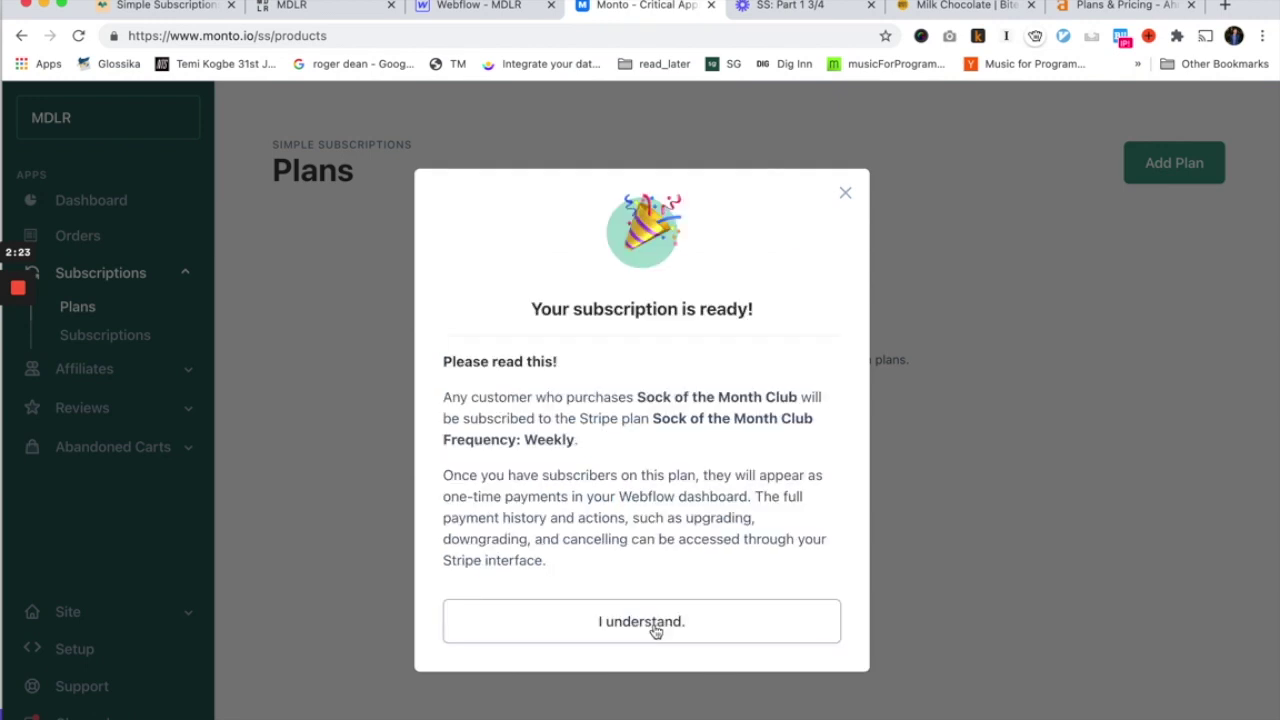
left_click(654, 624)
- Add a Sock of the Month Club plan for the Frequency: Monthly variant at 10 USD every 1 month with shipping charged
left_click(1204, 165)
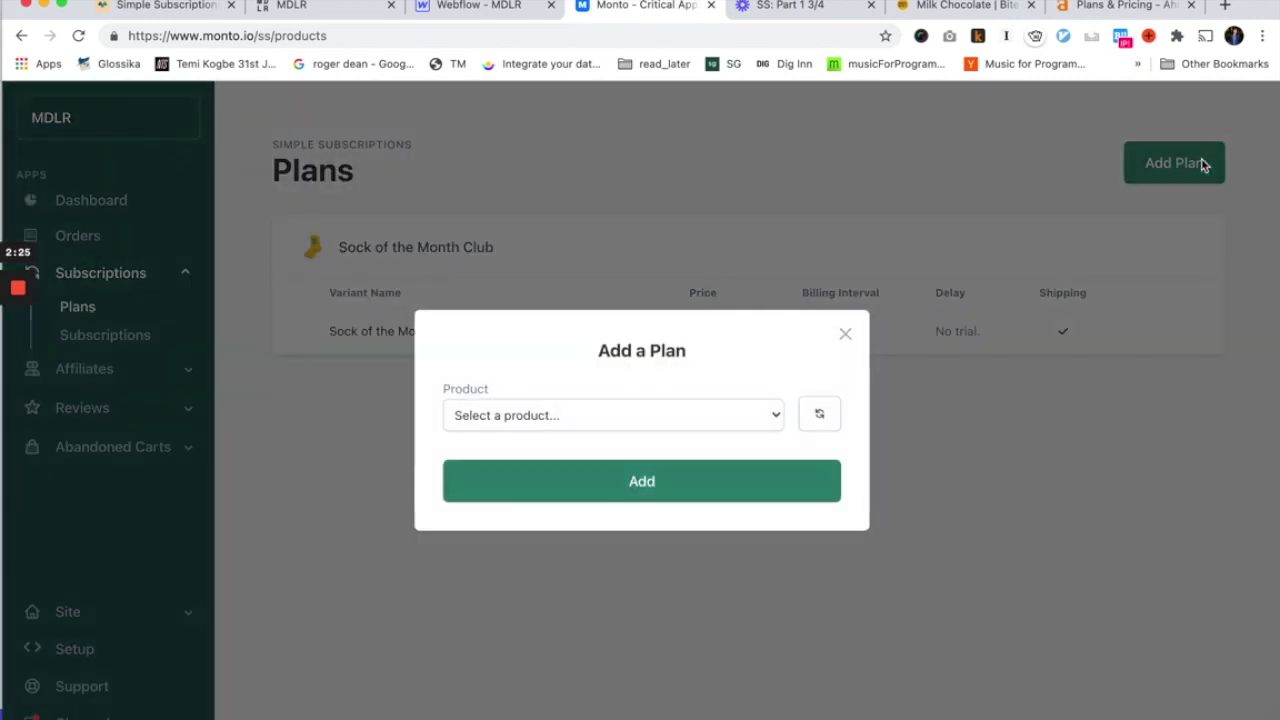
left_click(697, 426)
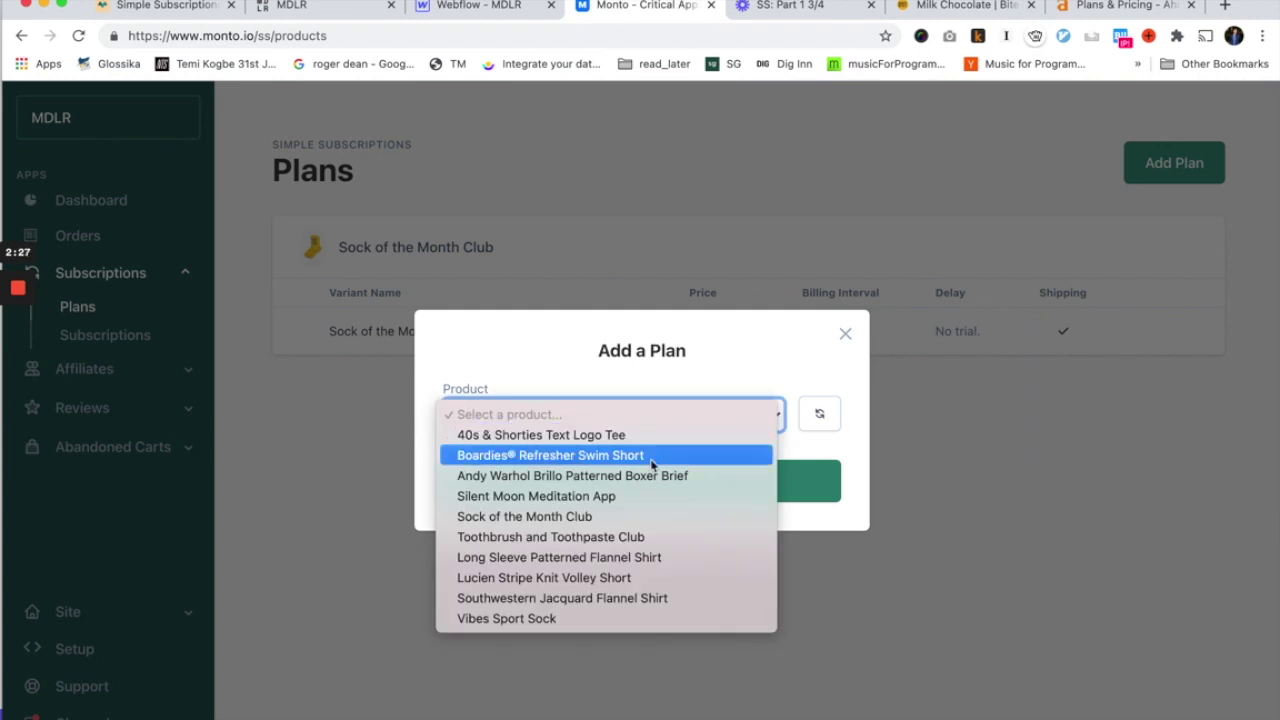
left_click(610, 517)
left_click(614, 345)
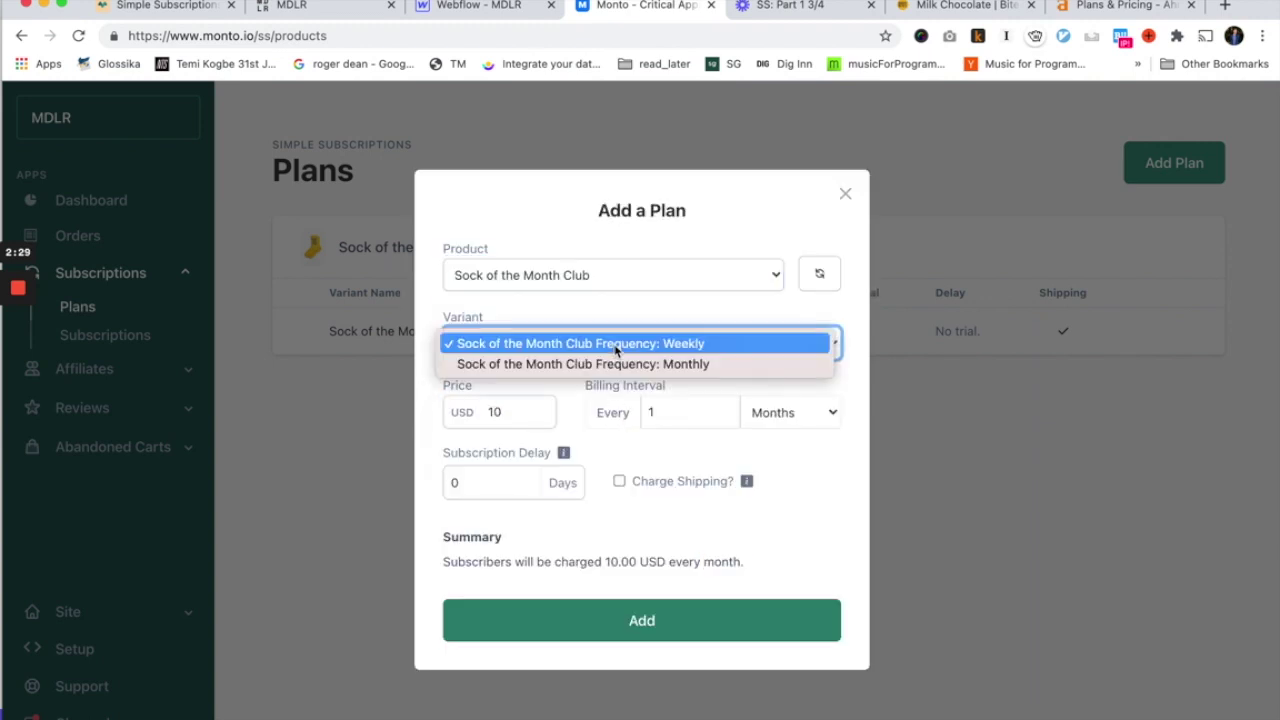
left_click(618, 365)
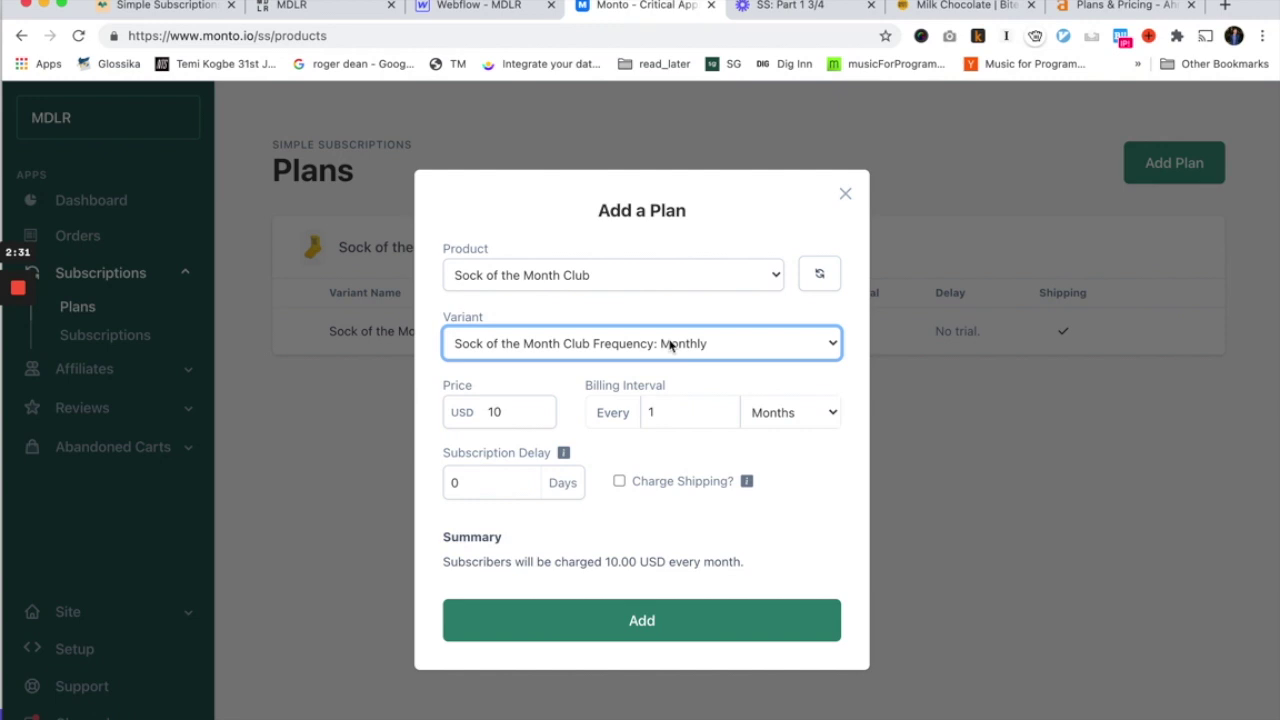
left_click(678, 418)
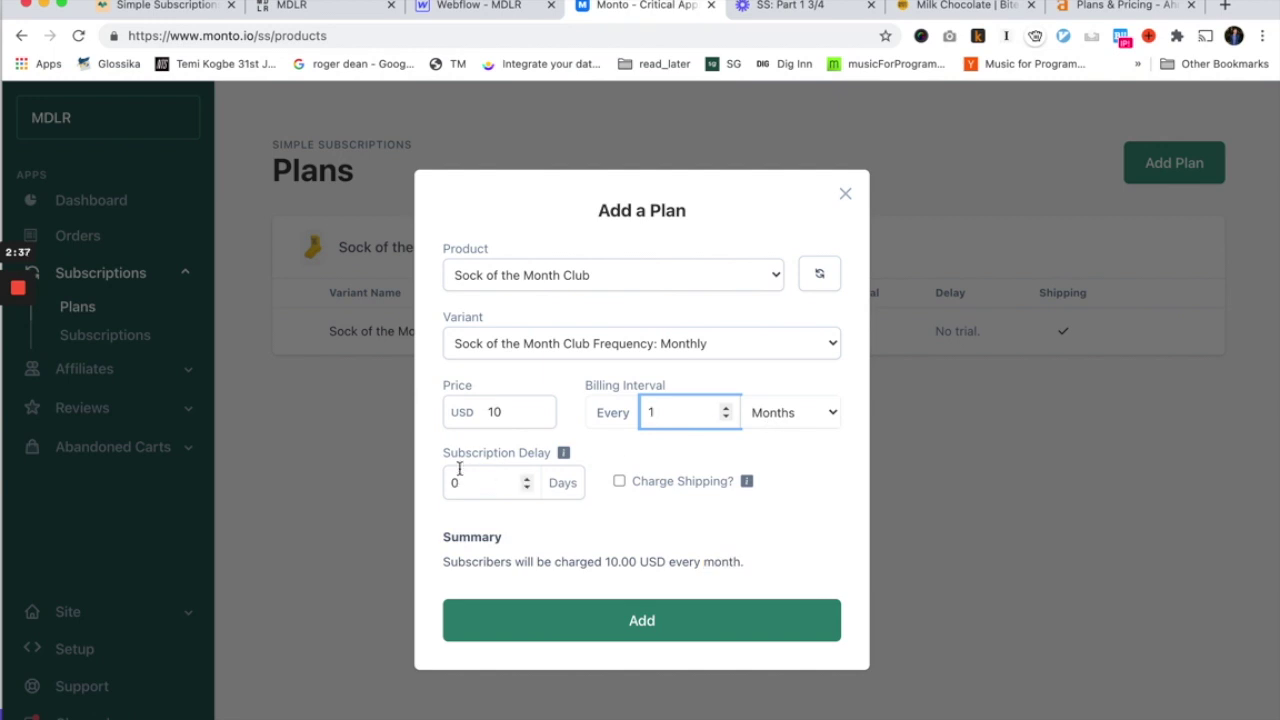
left_click(619, 481)
left_click(652, 622)
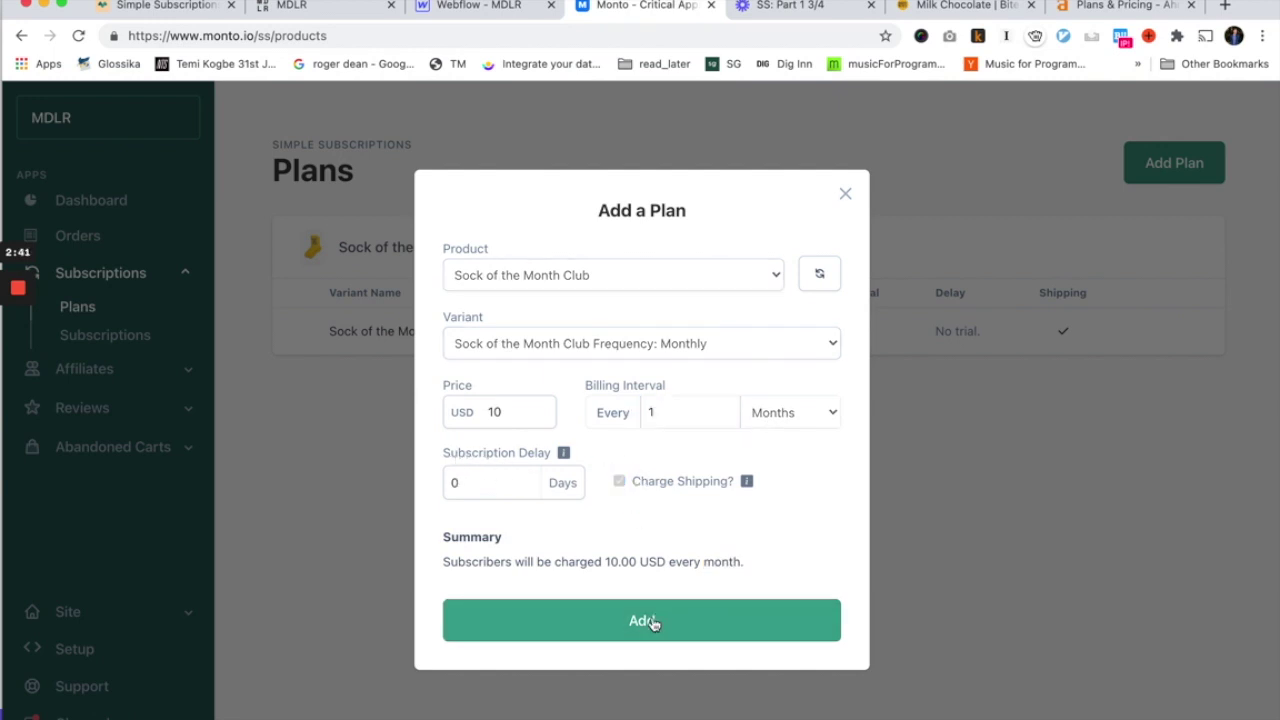
left_click(845, 195)
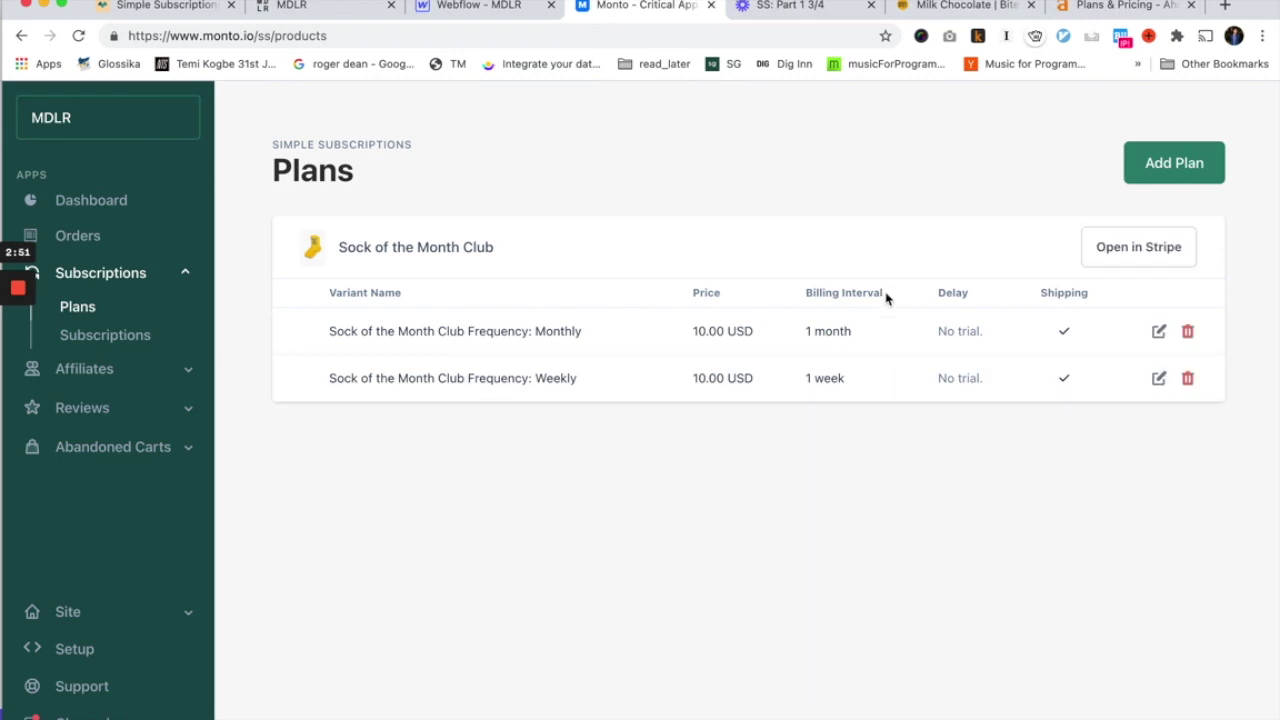
- Switch to the Muddy Bites order page, review its Subscribe & Save delivery frequencies, and return to Monto's plans
left_click(970, 18)
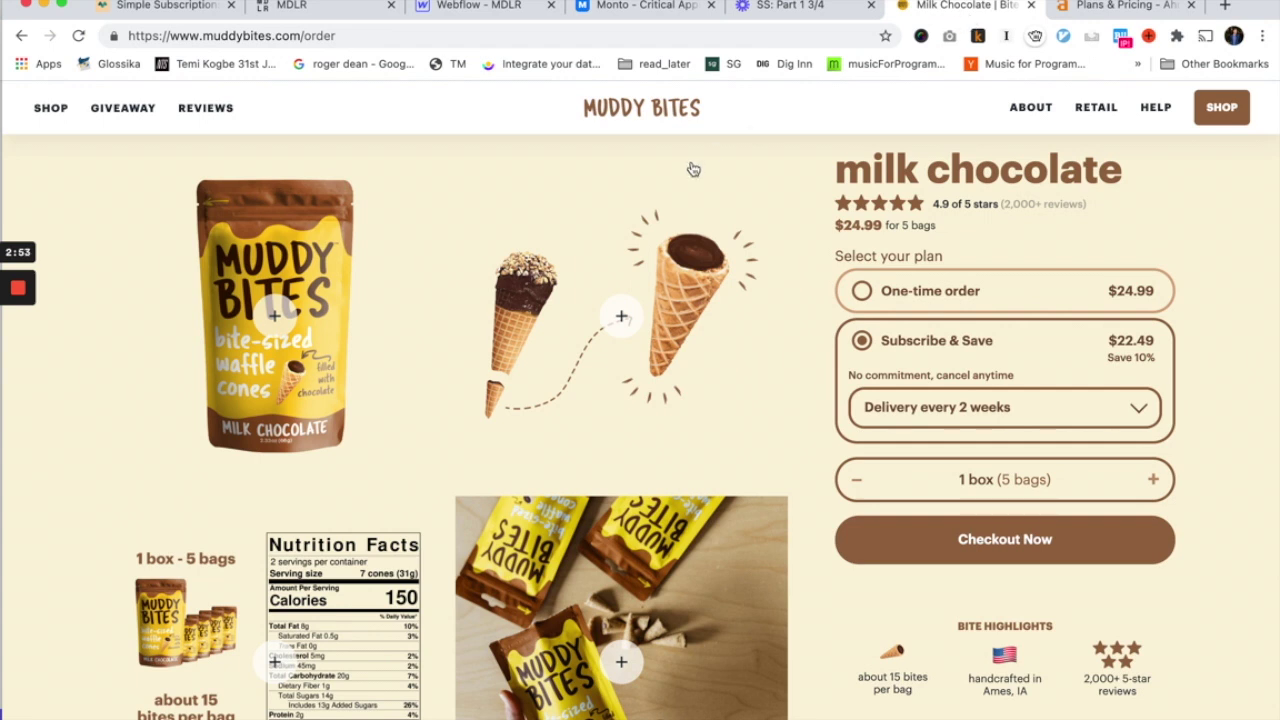
left_click(902, 407)
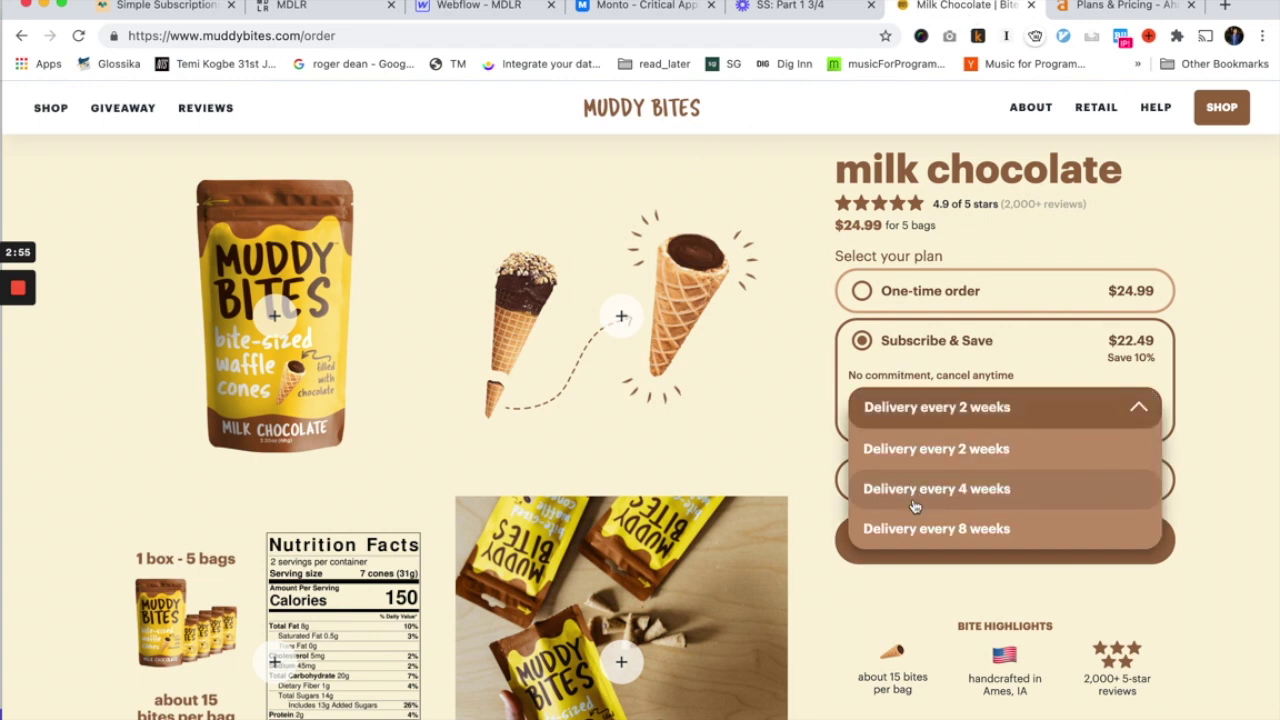
left_click(629, 10)
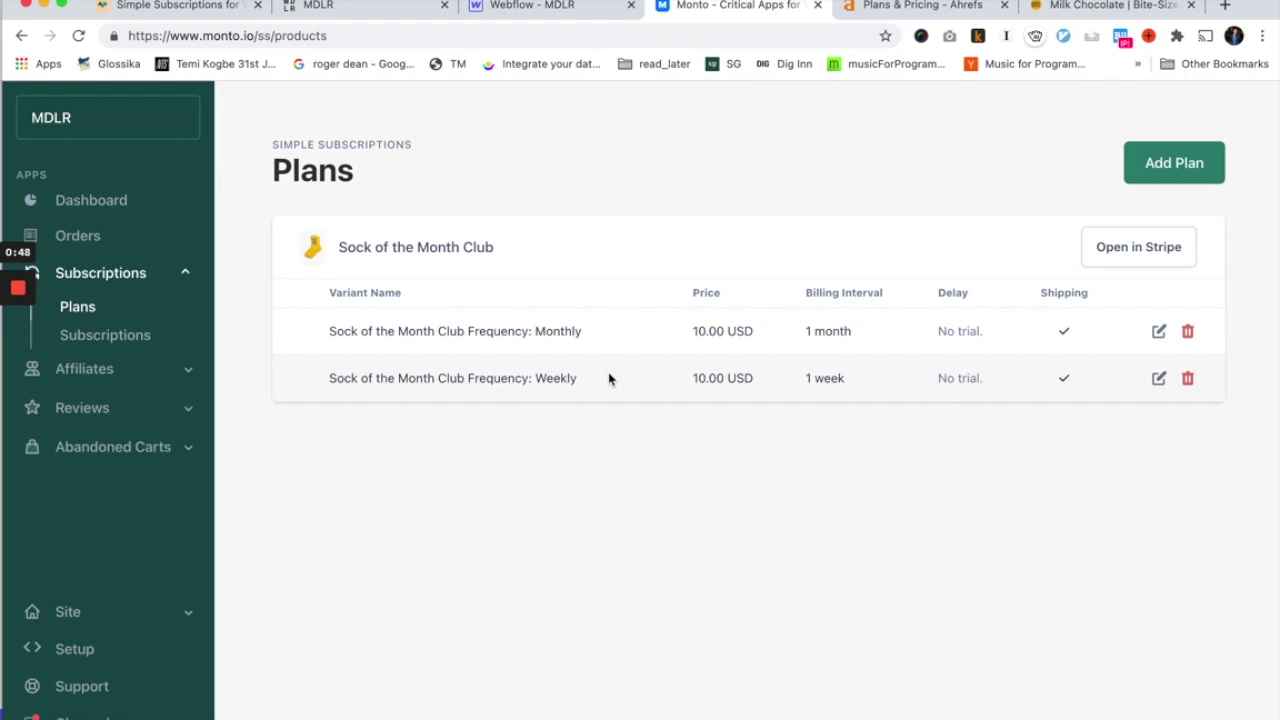
- Switch to the Ahrefs pricing page and examine the Lite plan's trial offer, trial terms and monthly price
left_click(920, 10)
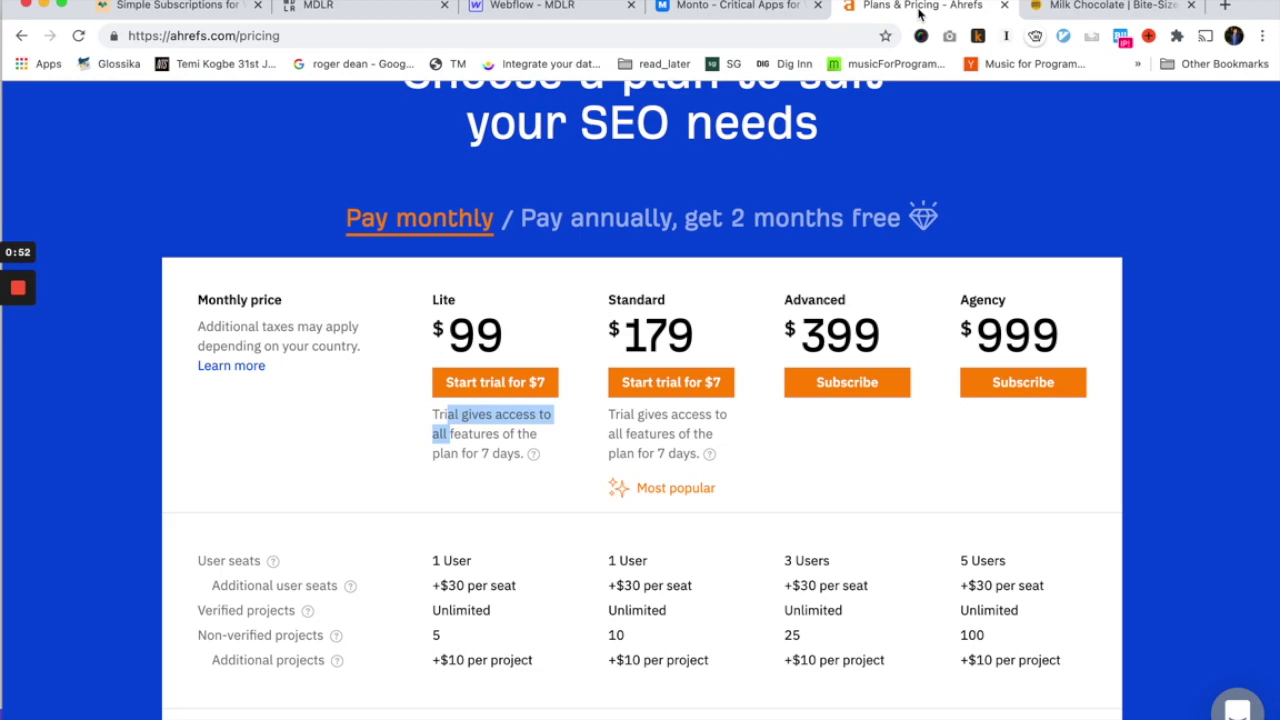
left_click(434, 412)
scroll(335, 318, "up", 3)
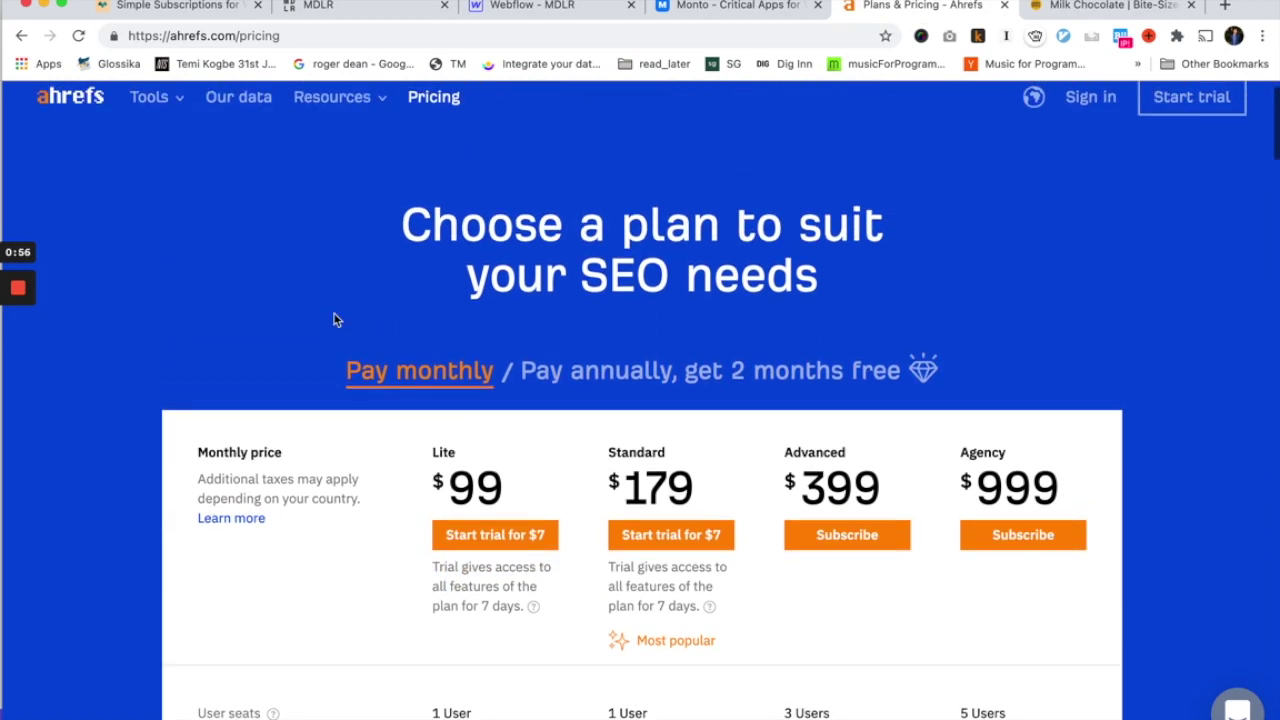
scroll(335, 318, "down", 5)
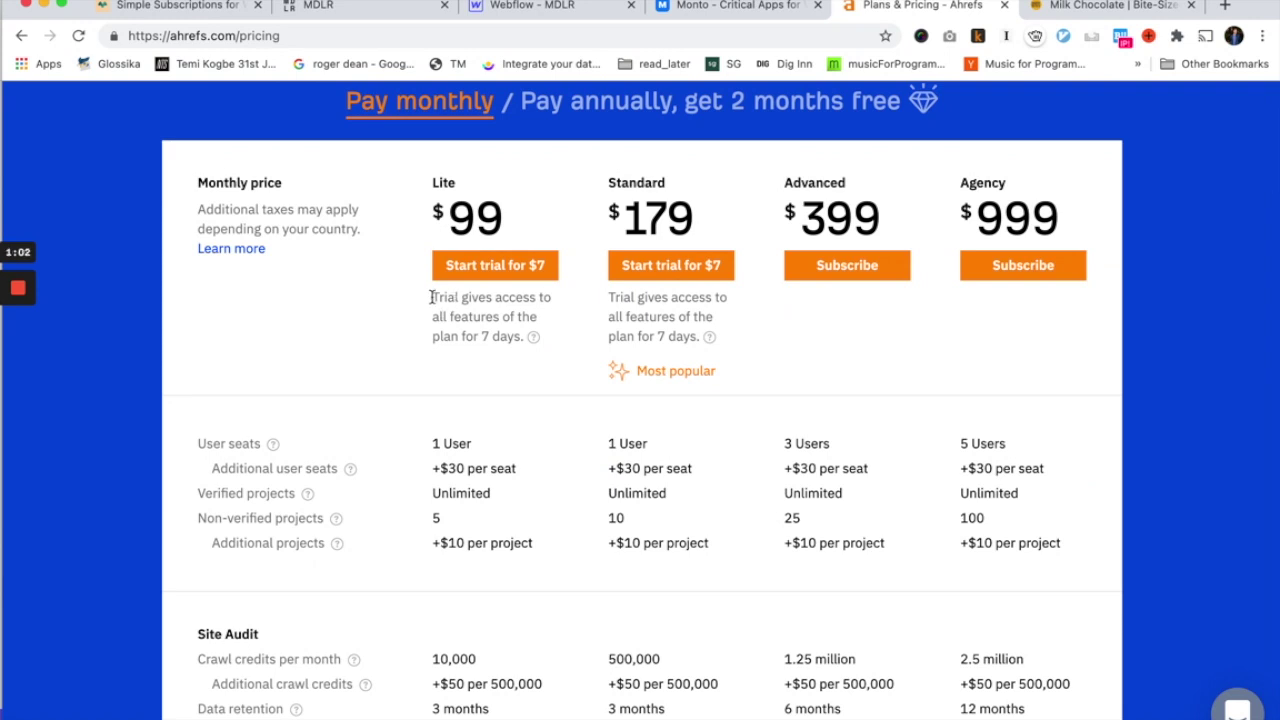
left_click_drag(430, 297, 520, 337)
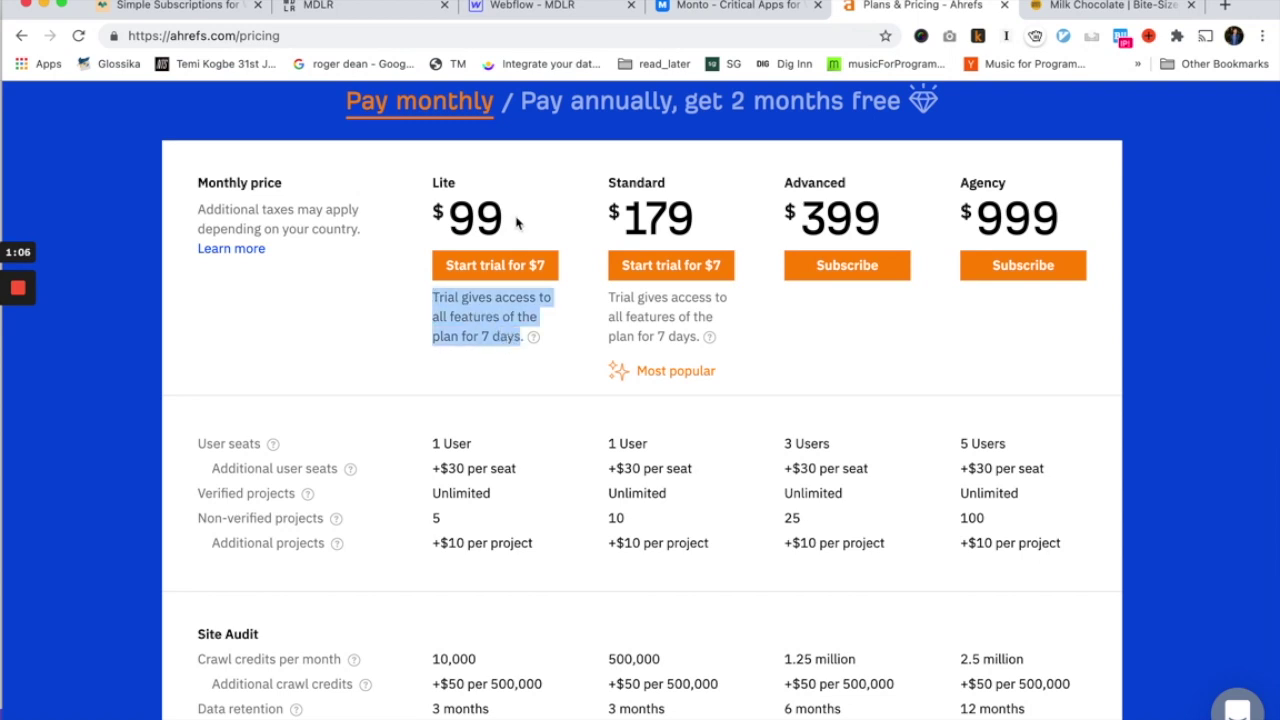
left_click_drag(517, 222, 436, 211)
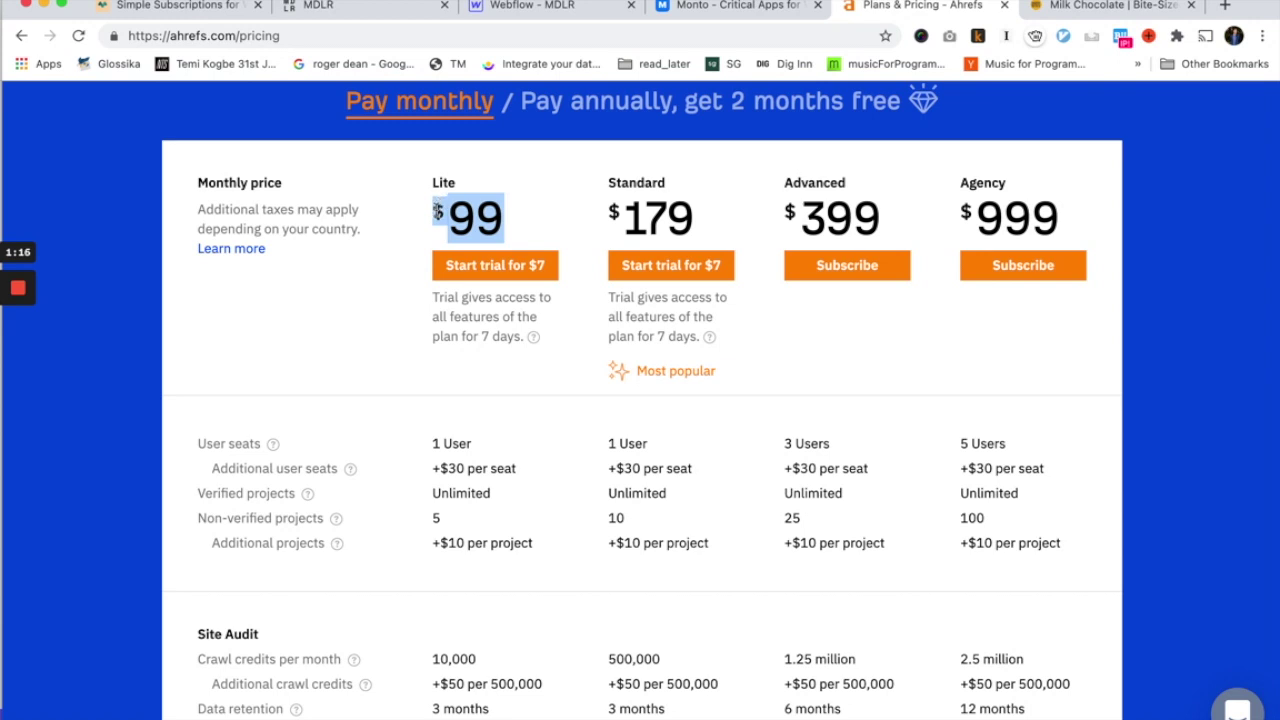
- Switch to the MDLR store's Silent Moon Meditation App page and examine its name, initial price and trial terms
left_click(738, 10)
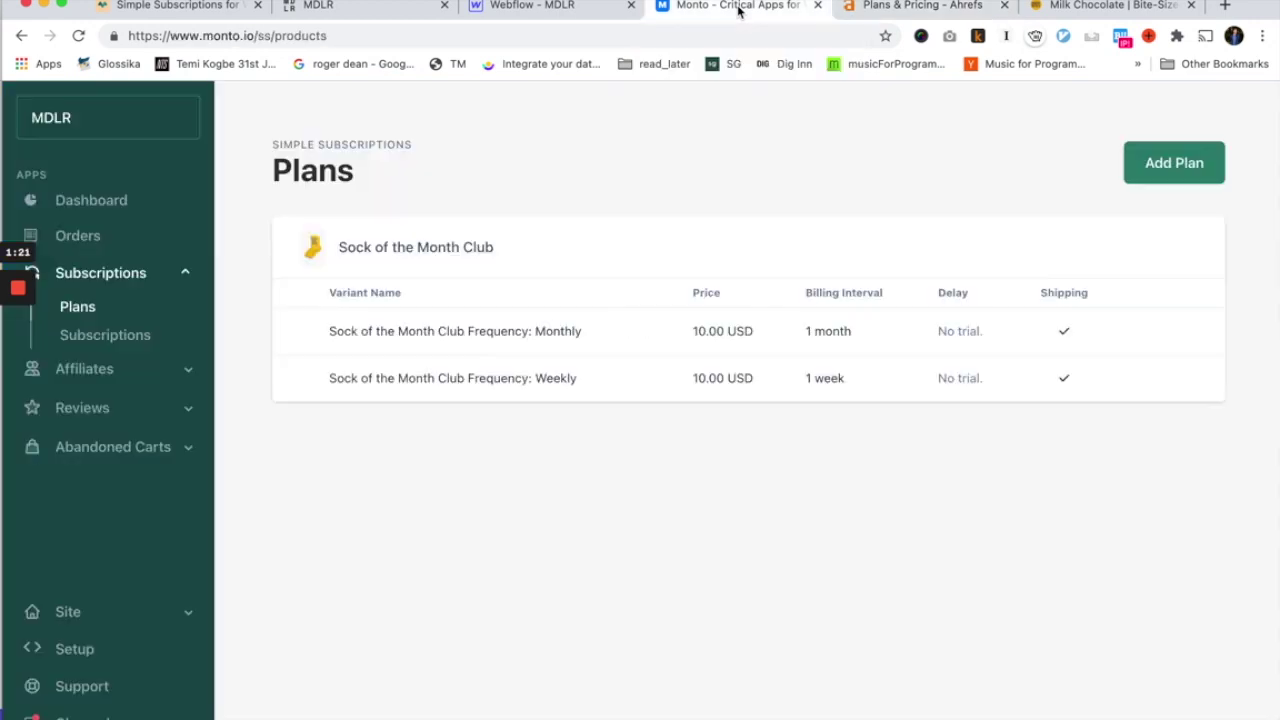
left_click(400, 10)
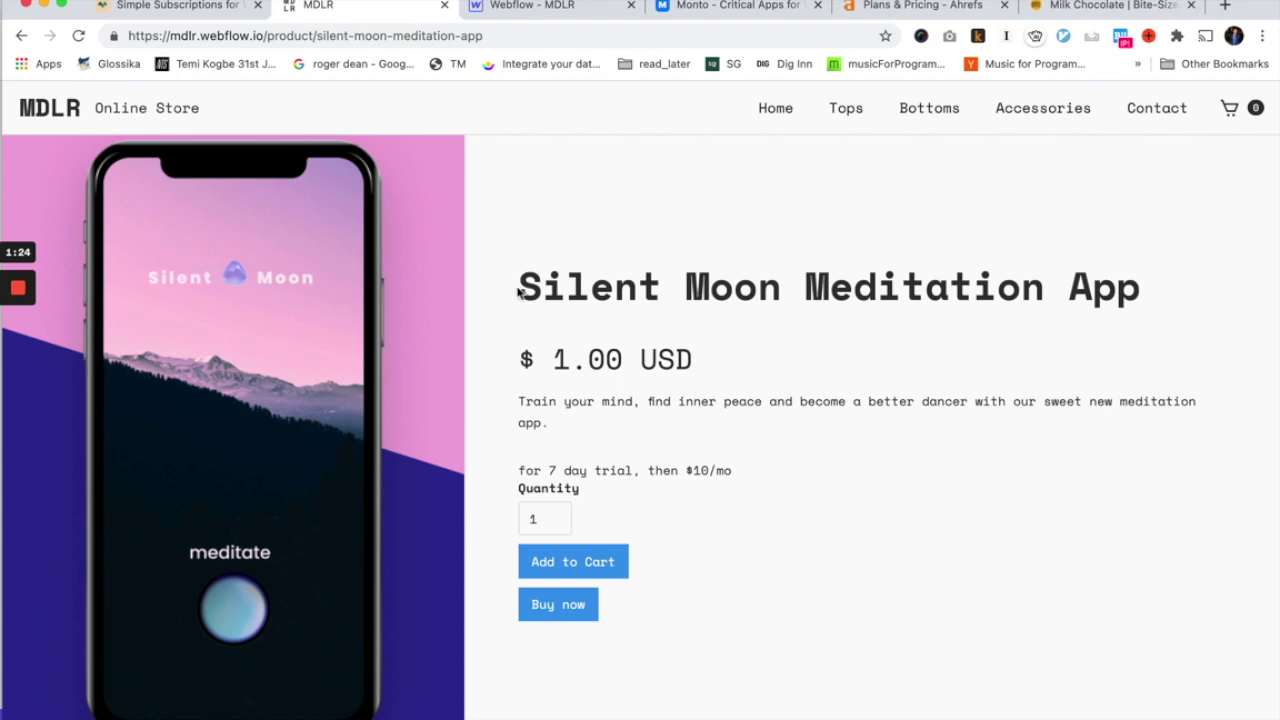
left_click_drag(519, 288, 1219, 277)
left_click(1219, 277)
left_click_drag(745, 372, 503, 376)
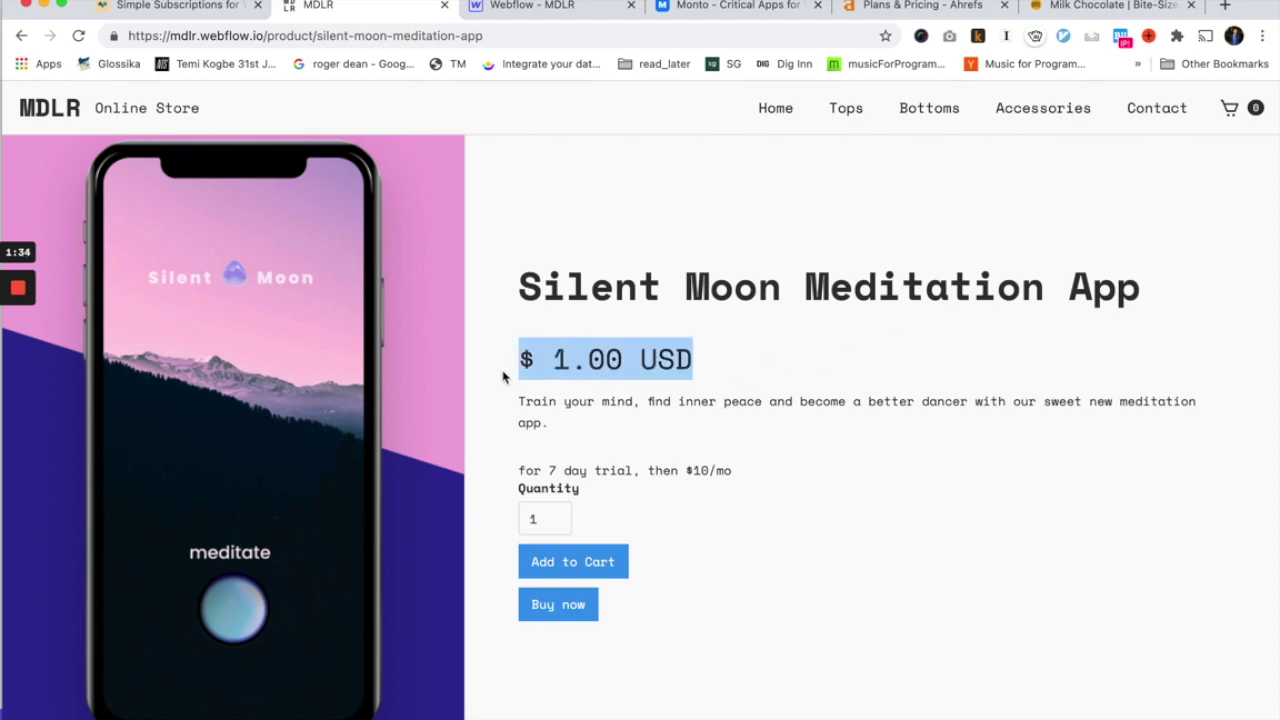
left_click_drag(740, 474, 519, 476)
left_click_drag(648, 472, 734, 477)
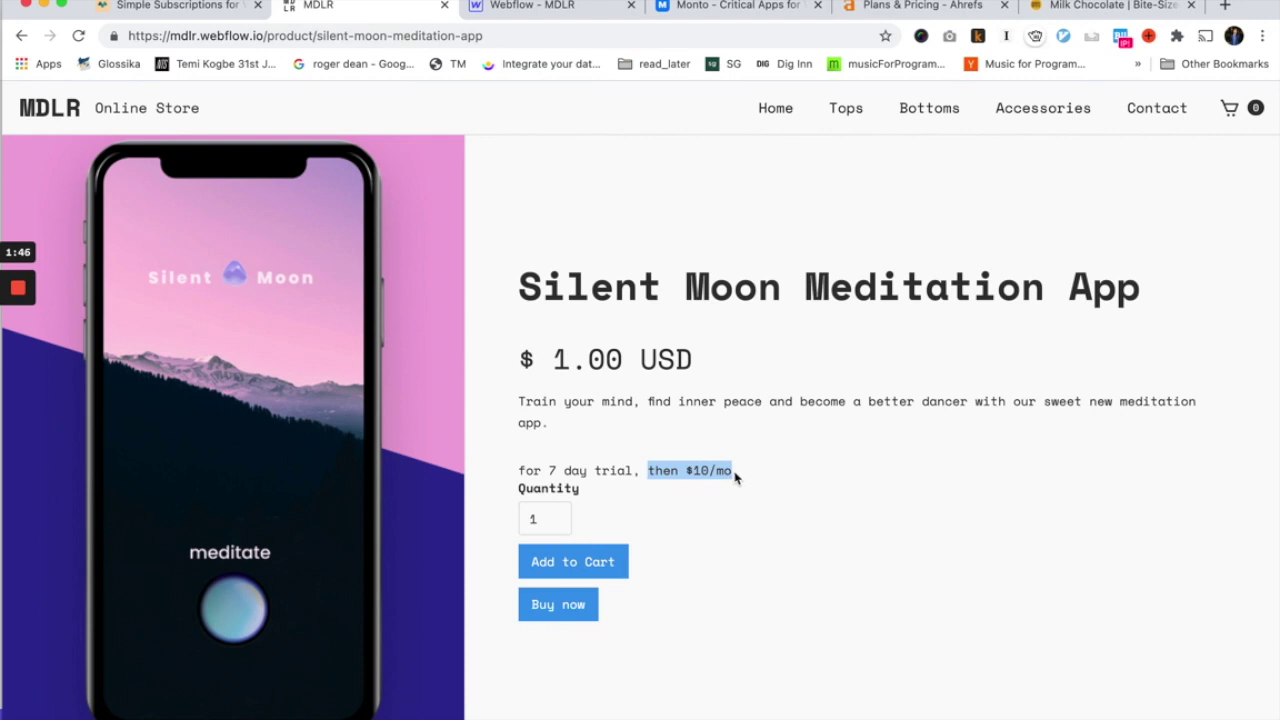
left_click(735, 478)
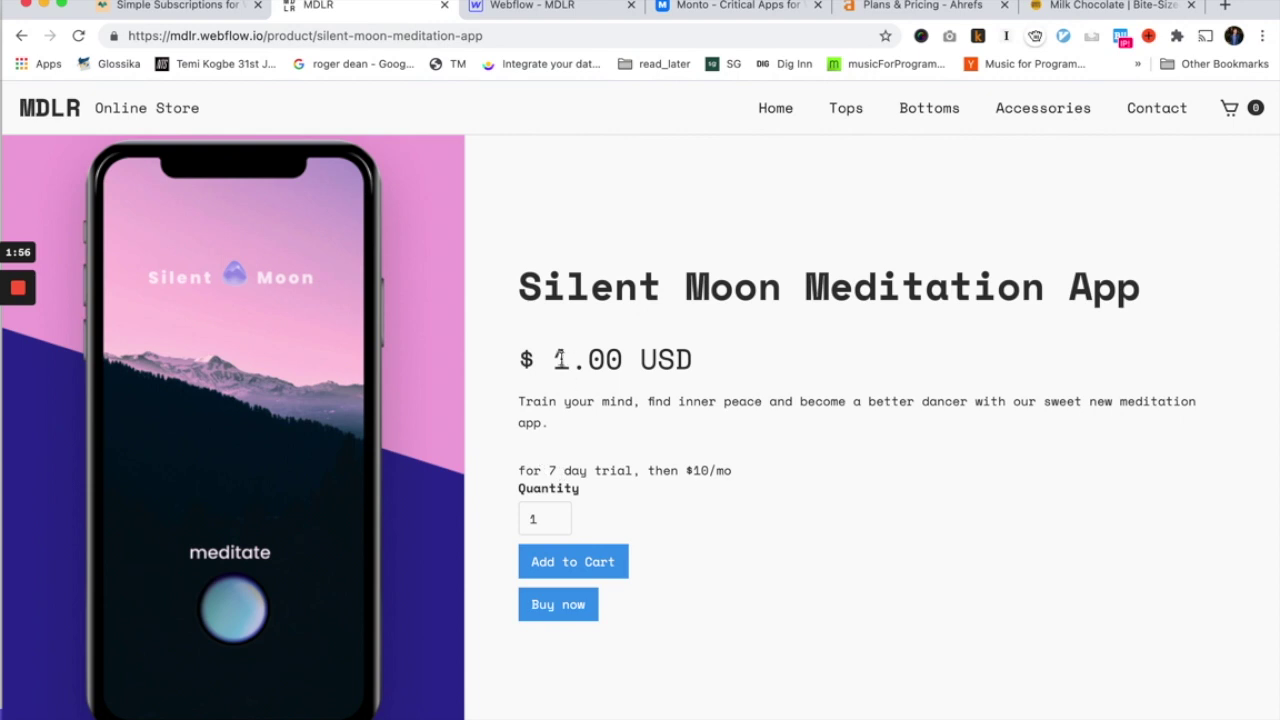
left_click_drag(556, 358, 690, 360)
left_click_drag(520, 470, 735, 474)
- Start a new plan in Monto for the Silent Moon Meditation App and check the product's pricing terms on the store page
left_click(738, 8)
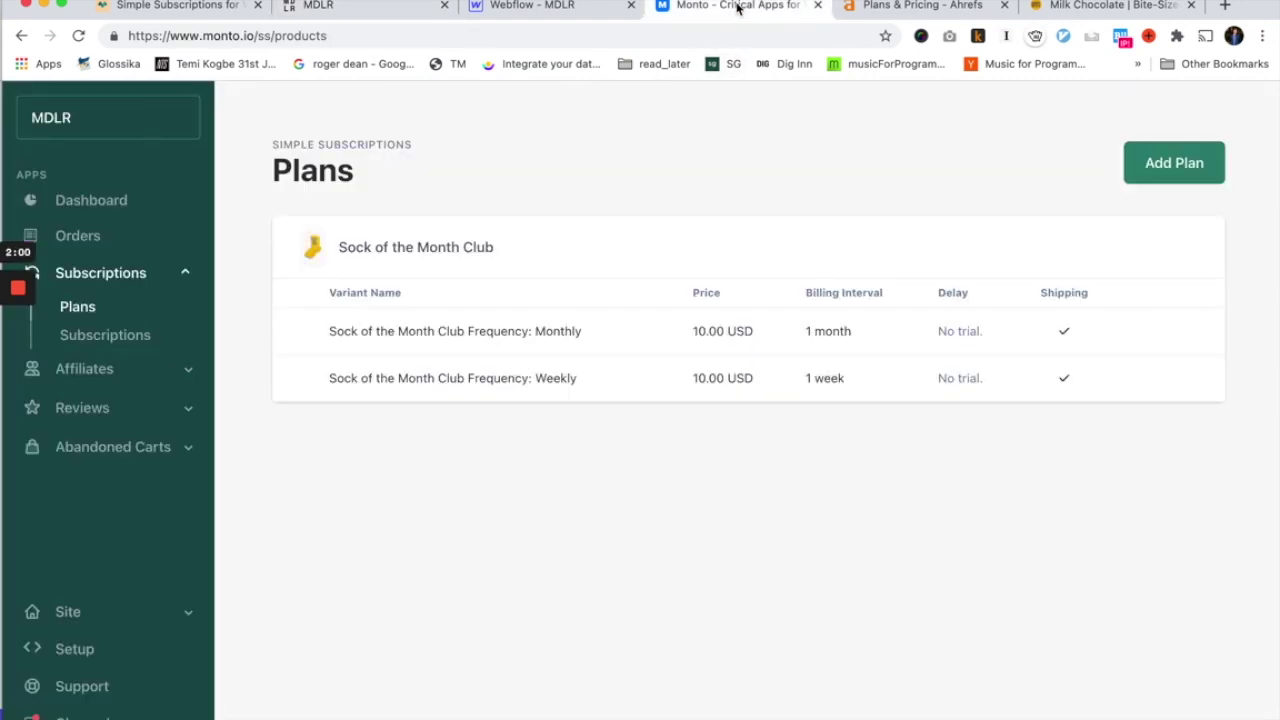
left_click(1167, 180)
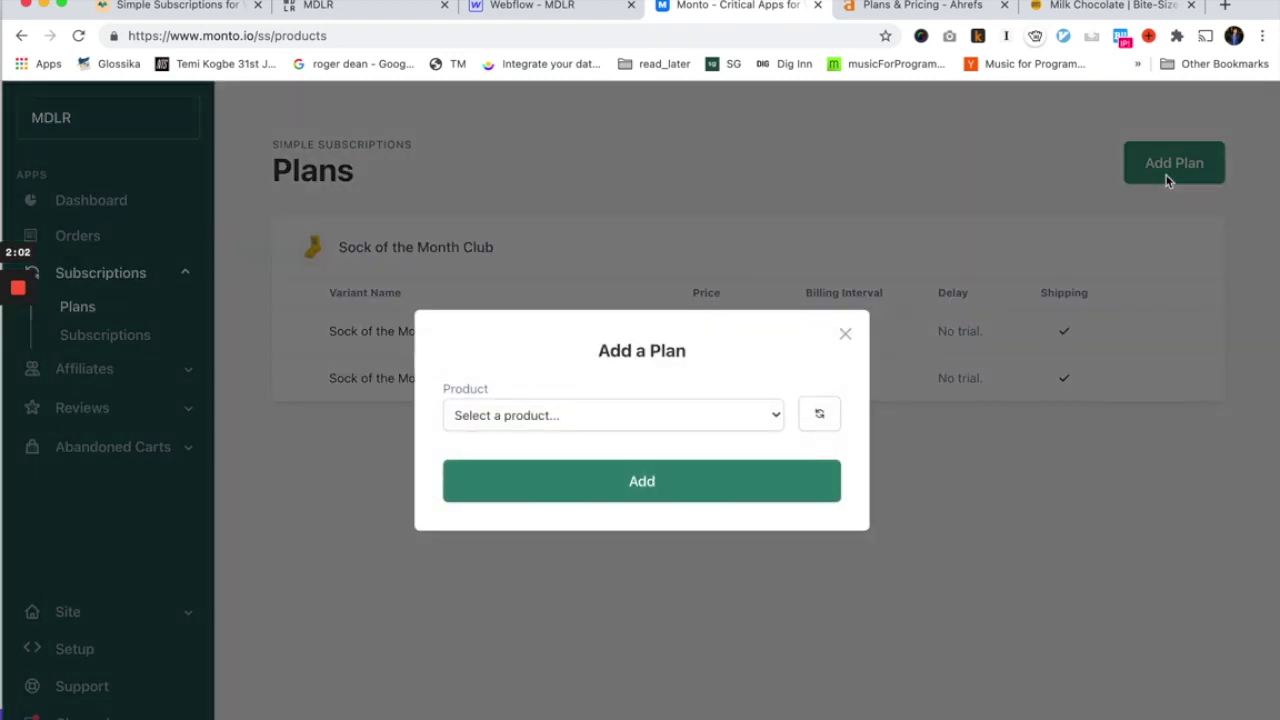
left_click(664, 410)
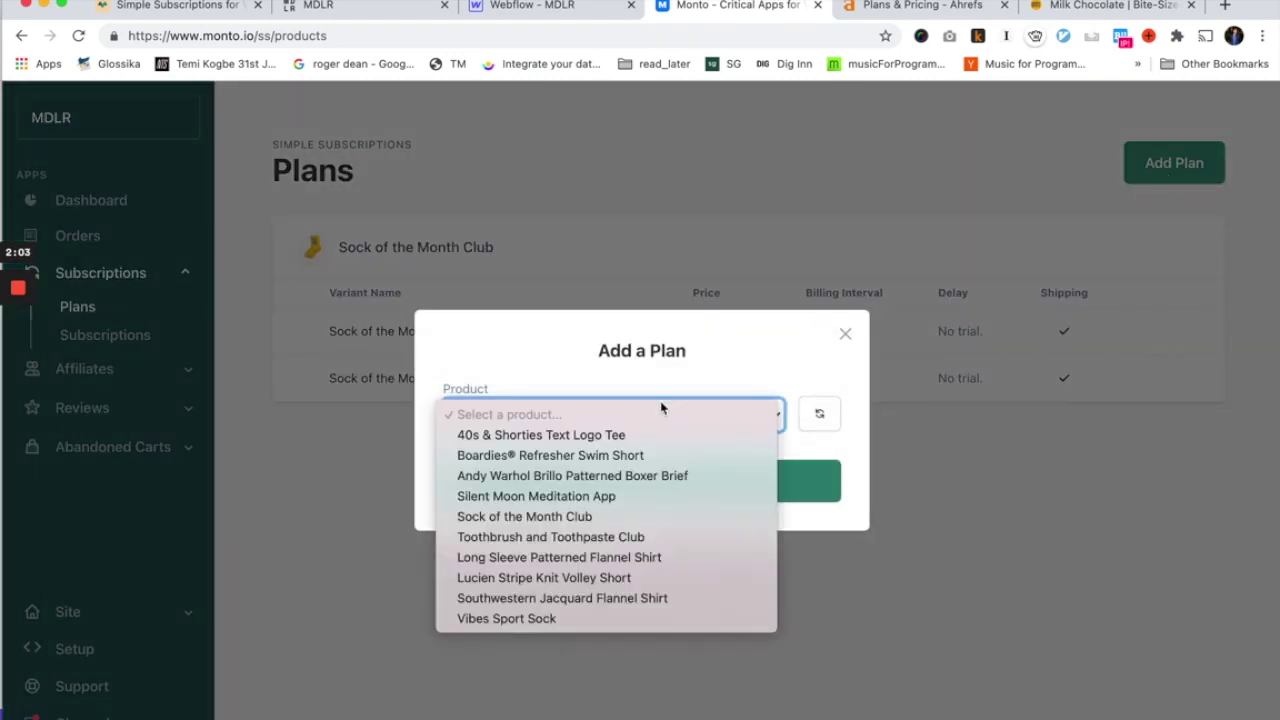
left_click(598, 502)
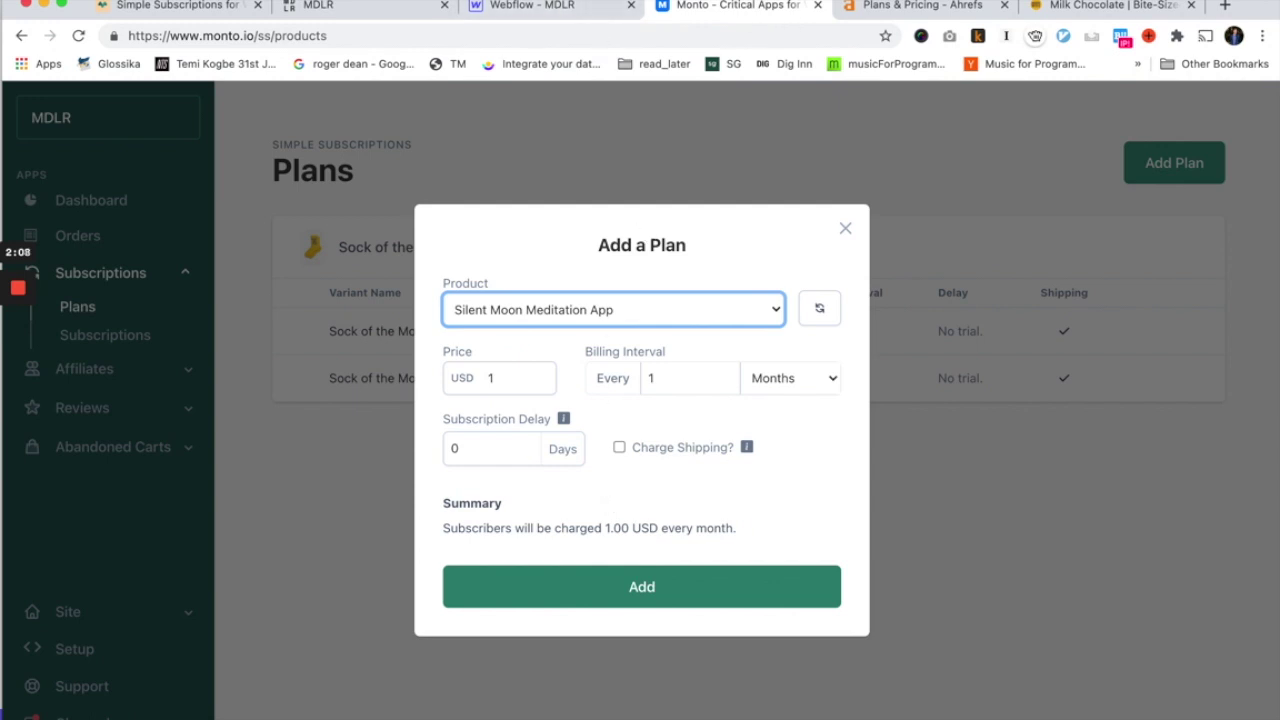
left_click(370, 6)
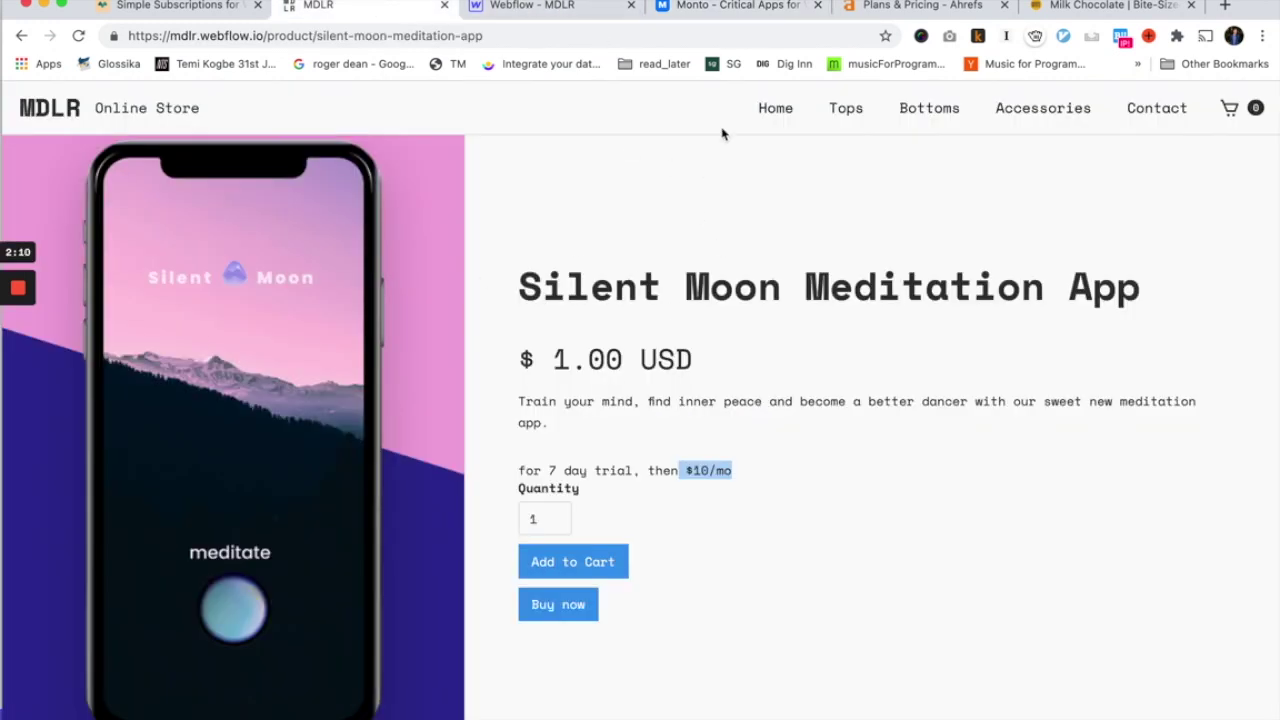
left_click(737, 8)
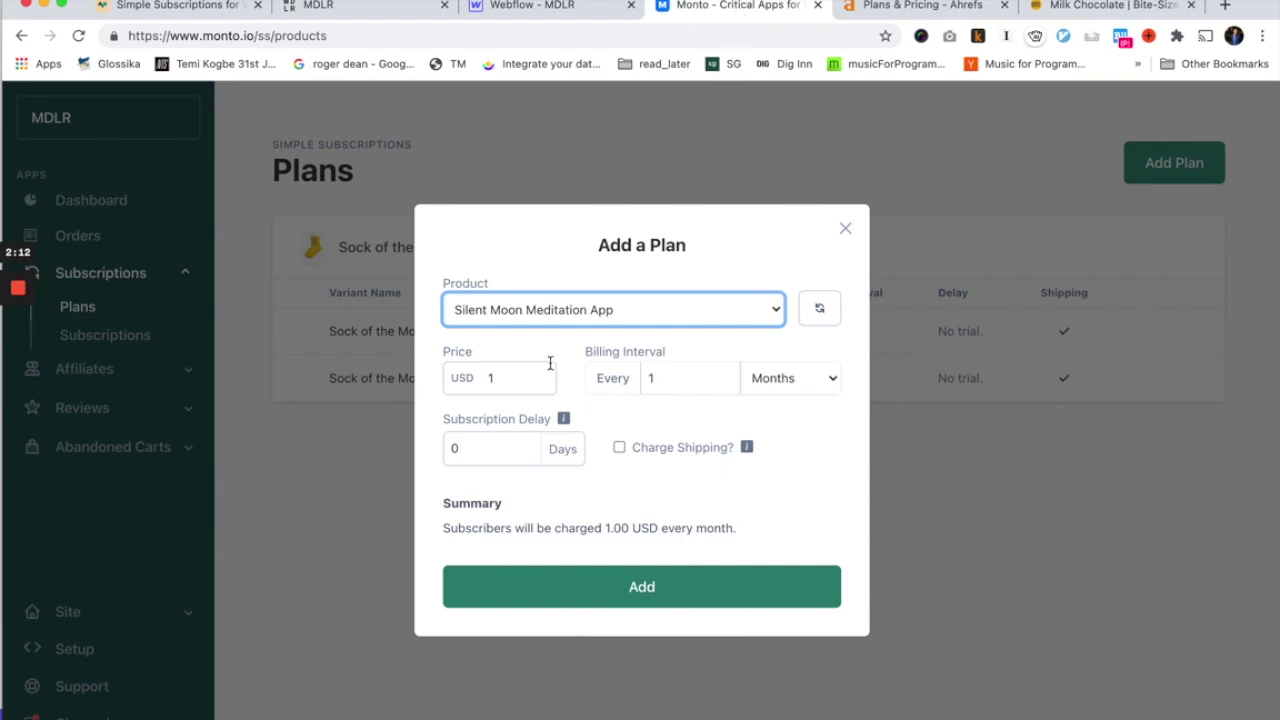
- Set the meditation app plan's price to 10 USD and its subscription delay to 7 days
left_click(515, 378)
double_click(484, 376)
type("10")
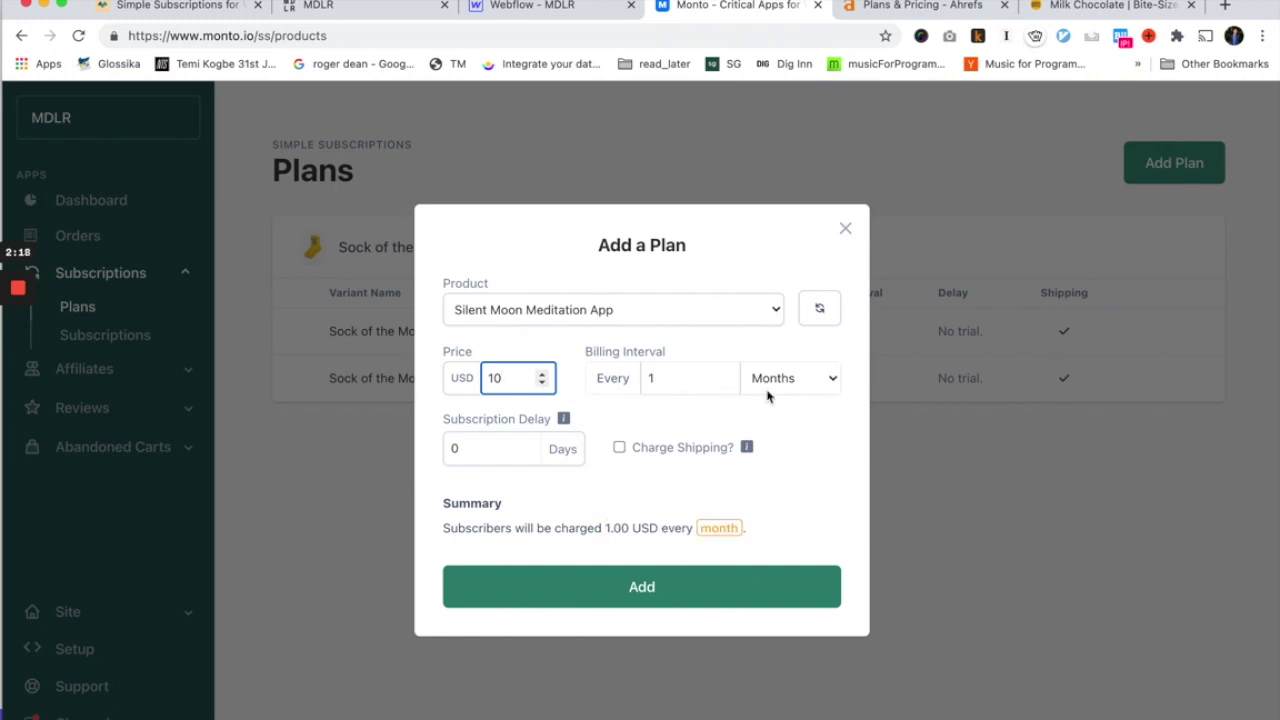
double_click(515, 443)
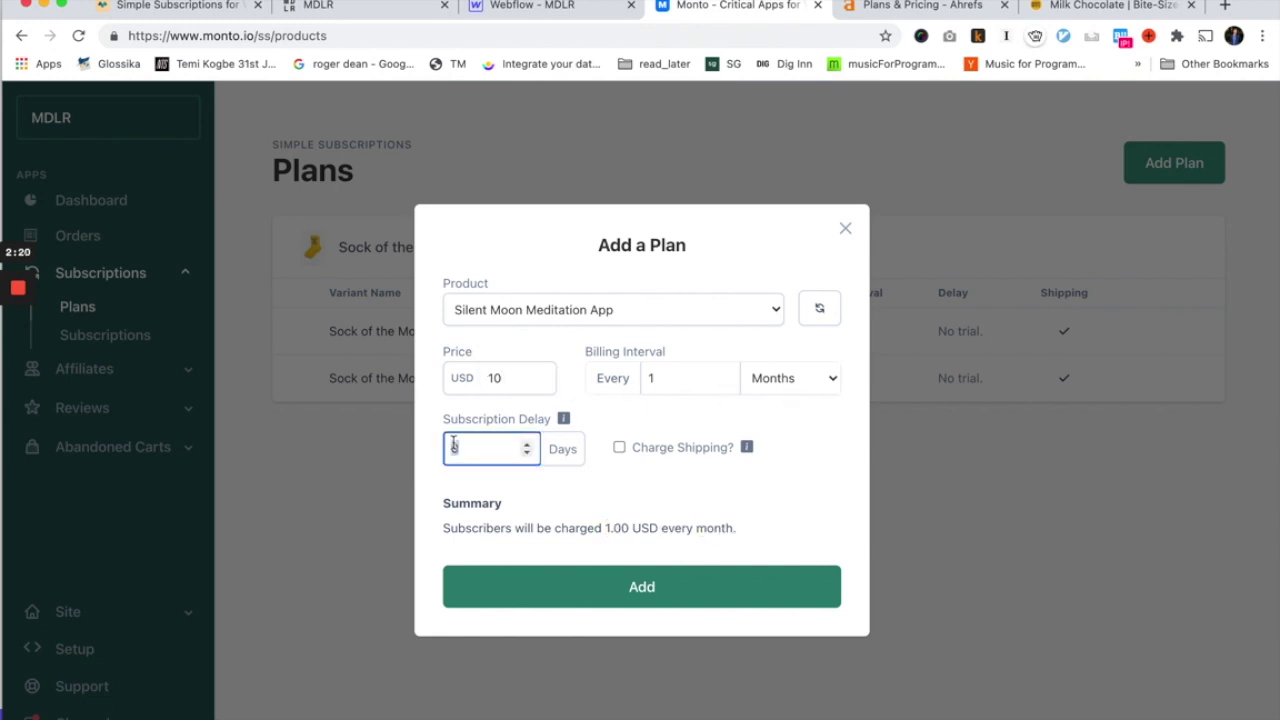
type("7")
left_click(703, 489)
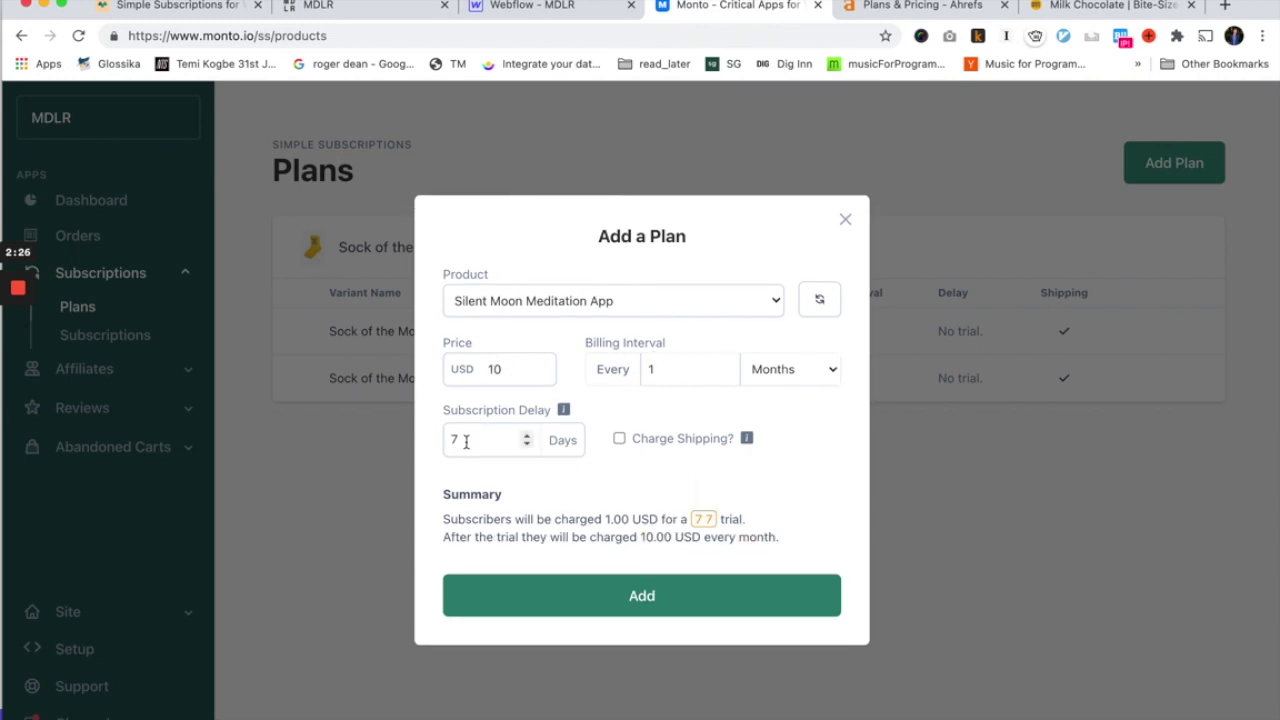
- Switch to the meditation app's store page to review the trial price, and return to the plan's subscription delay in Monto
left_click(543, 12)
left_click(389, 6)
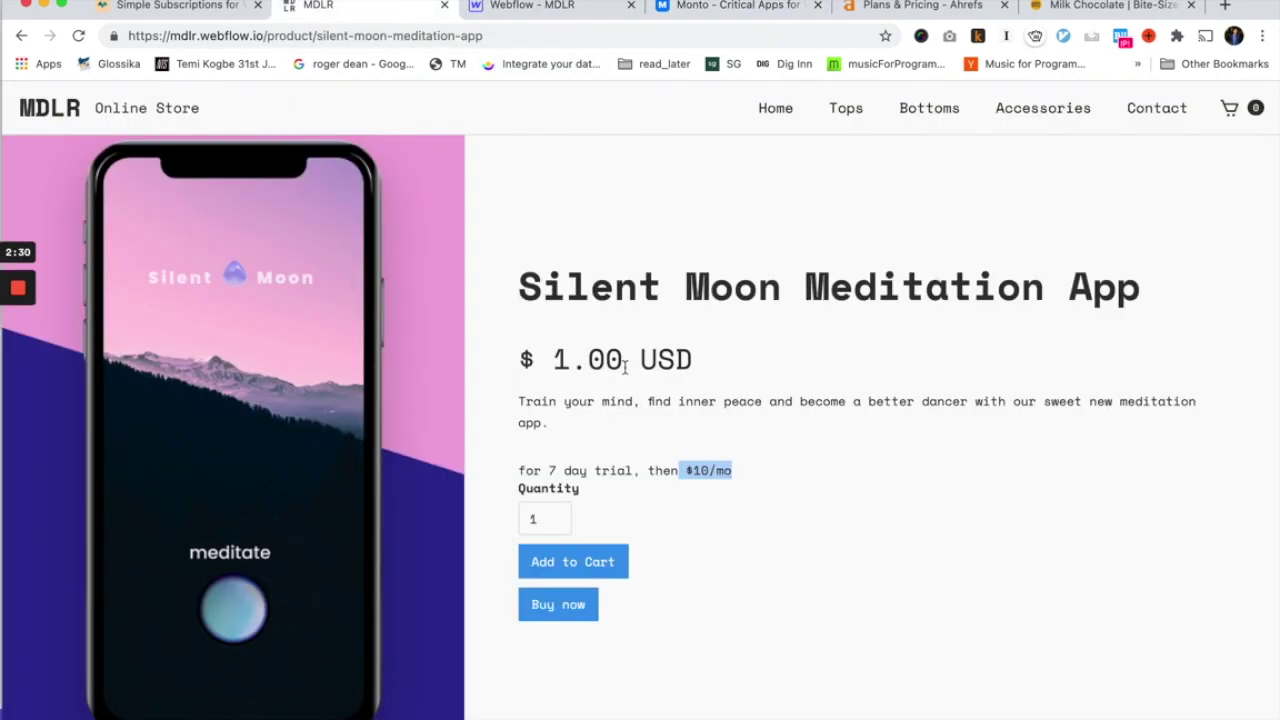
left_click_drag(553, 362, 714, 385)
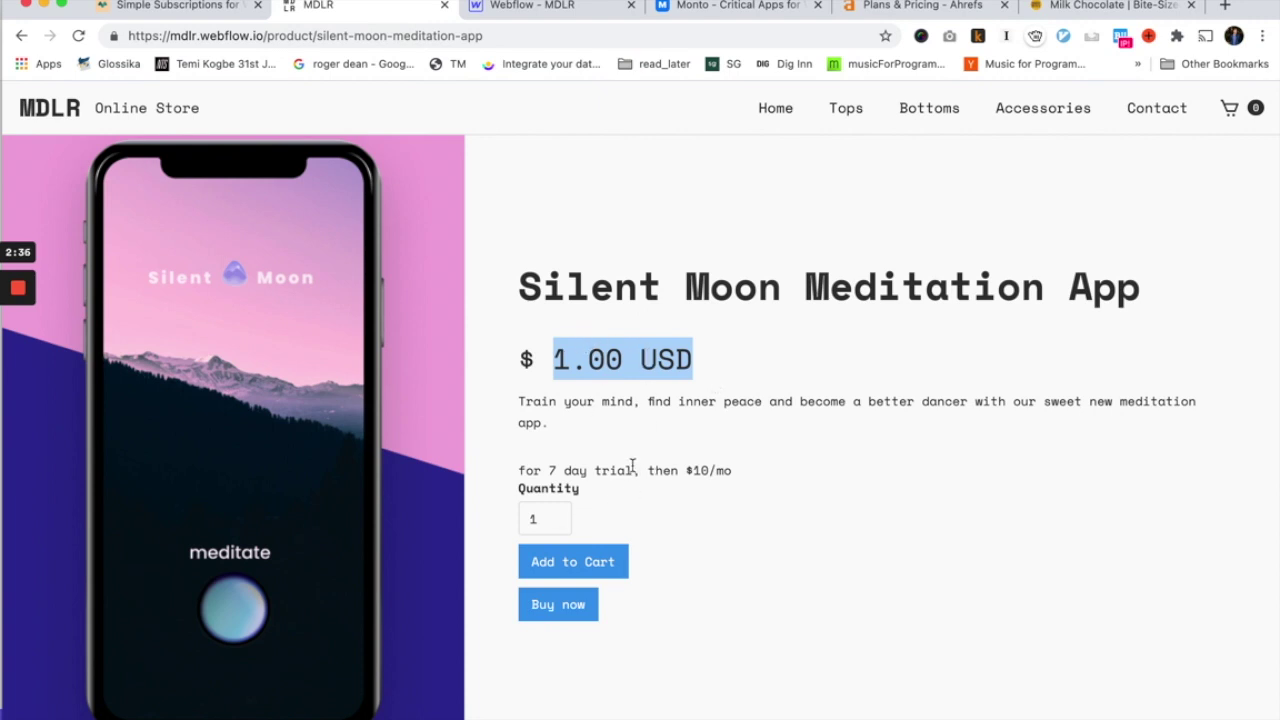
left_click(731, 8)
left_click(486, 440)
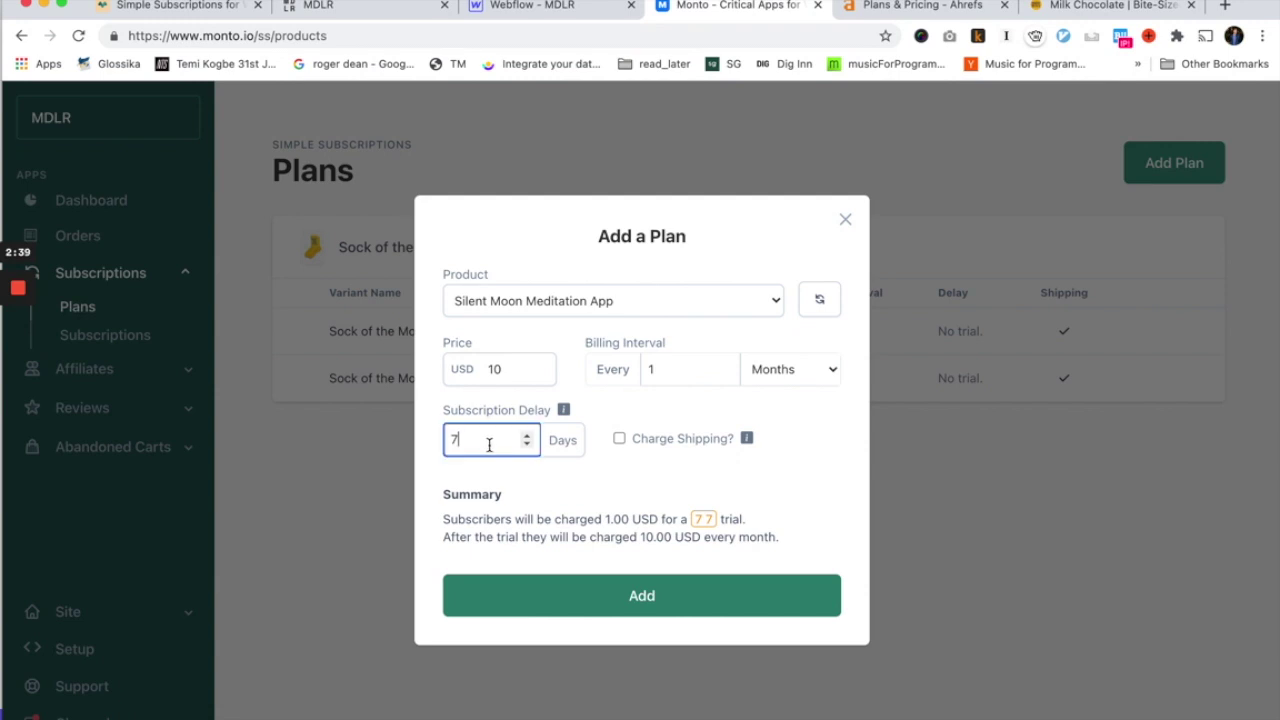
- Add the Silent Moon Meditation App plan without charging shipping and acknowledge the subscription notice
double_click(511, 370)
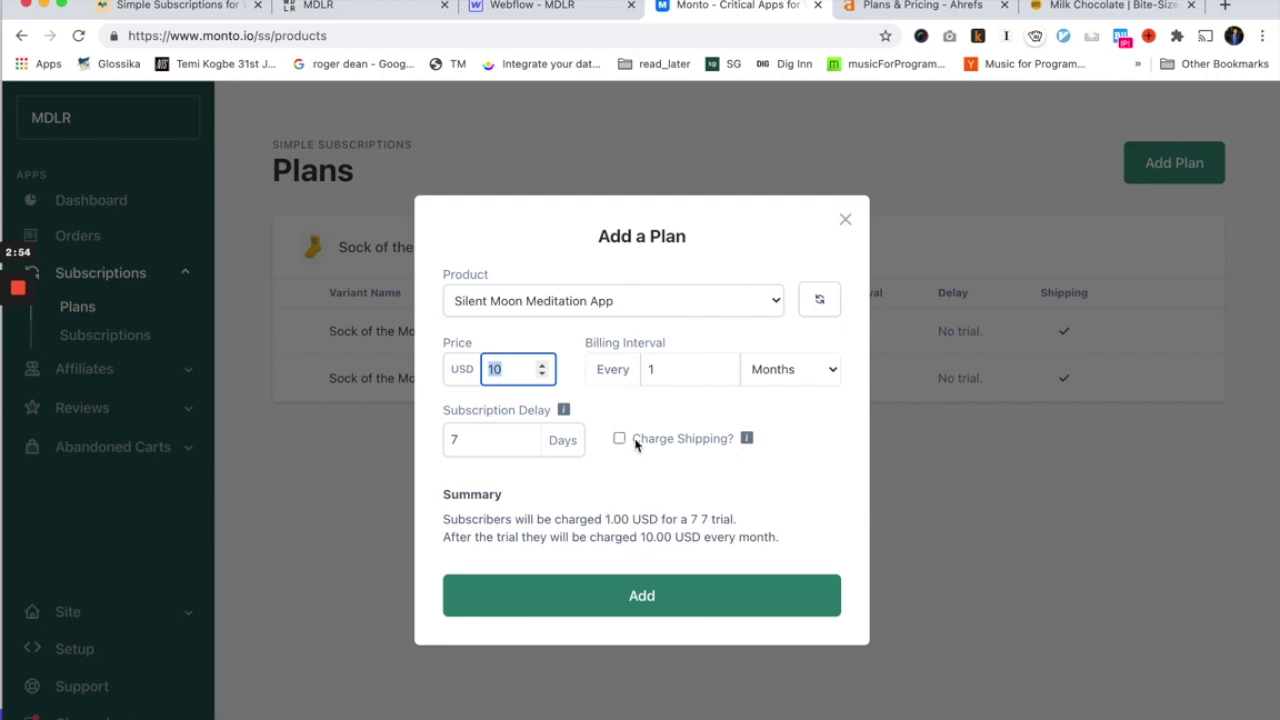
left_click(645, 600)
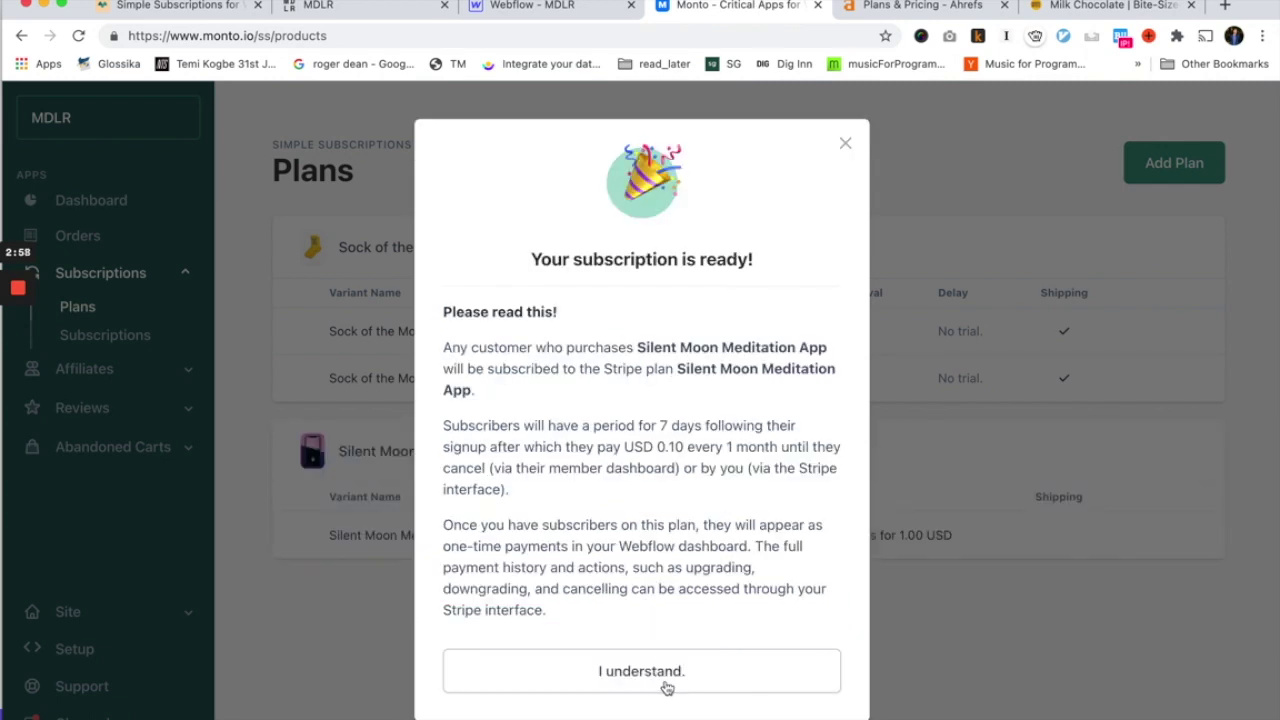
left_click(667, 690)
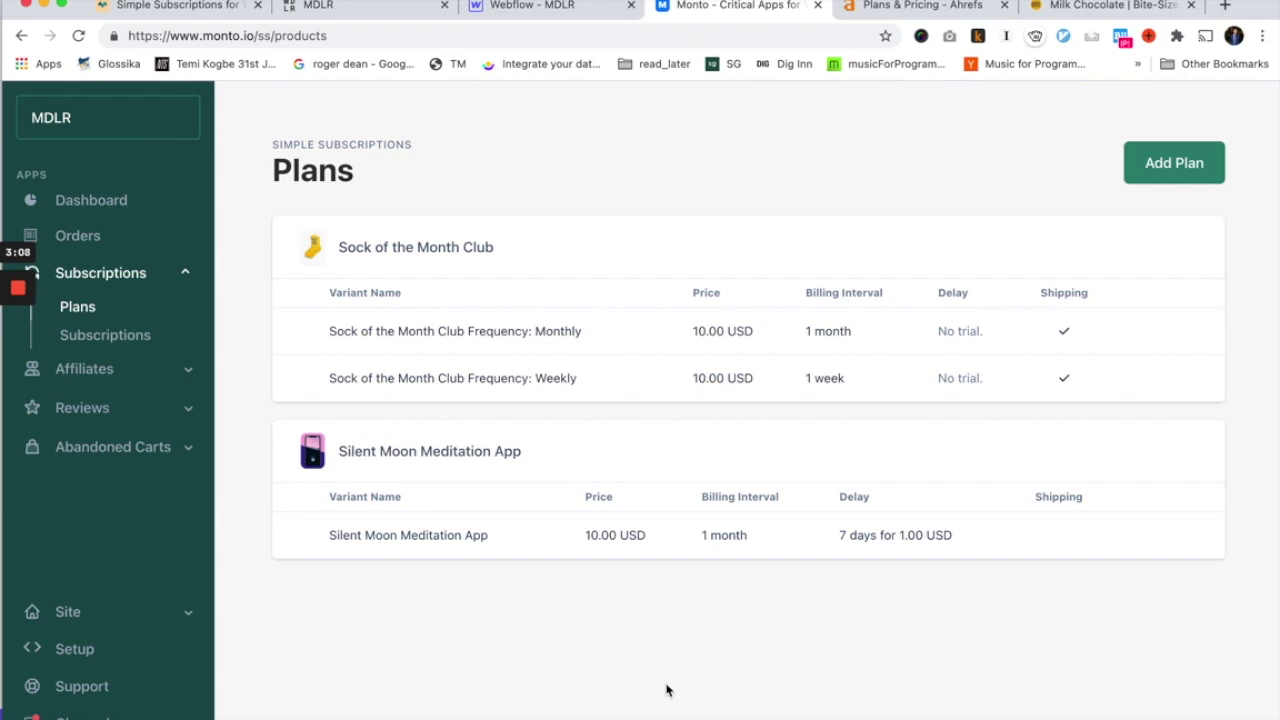
left_click(1168, 163)
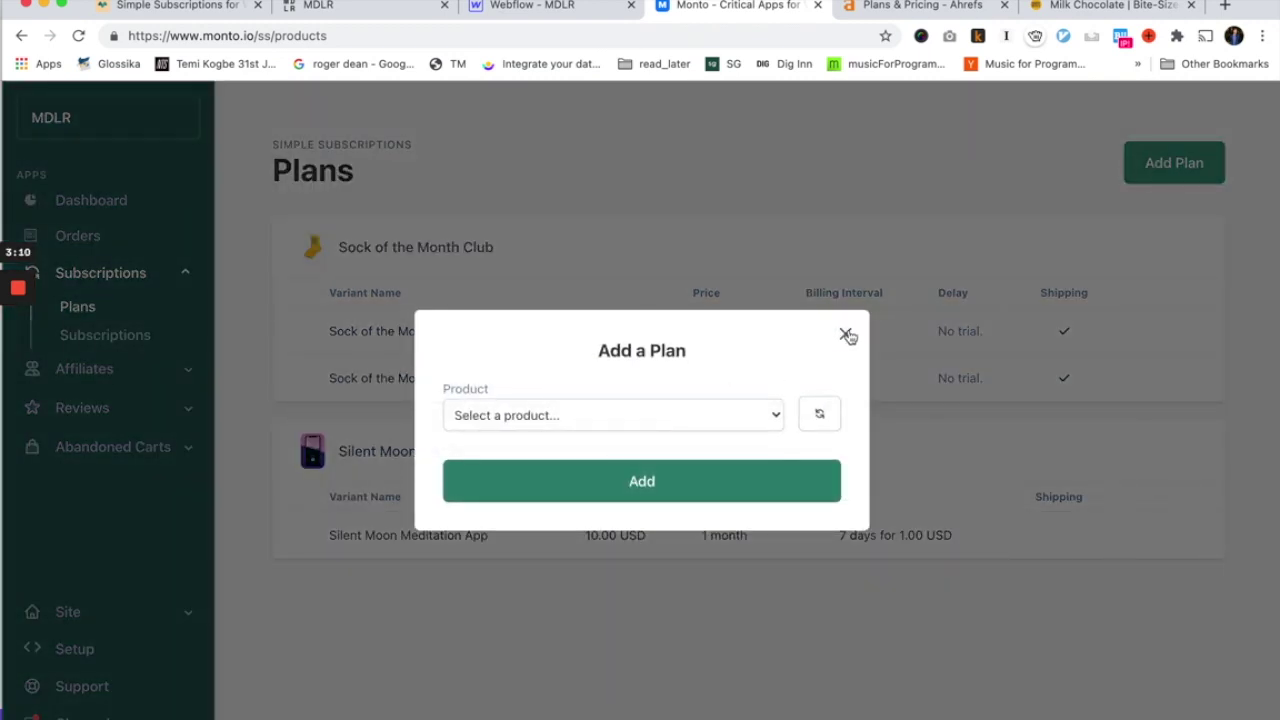
left_click(845, 335)
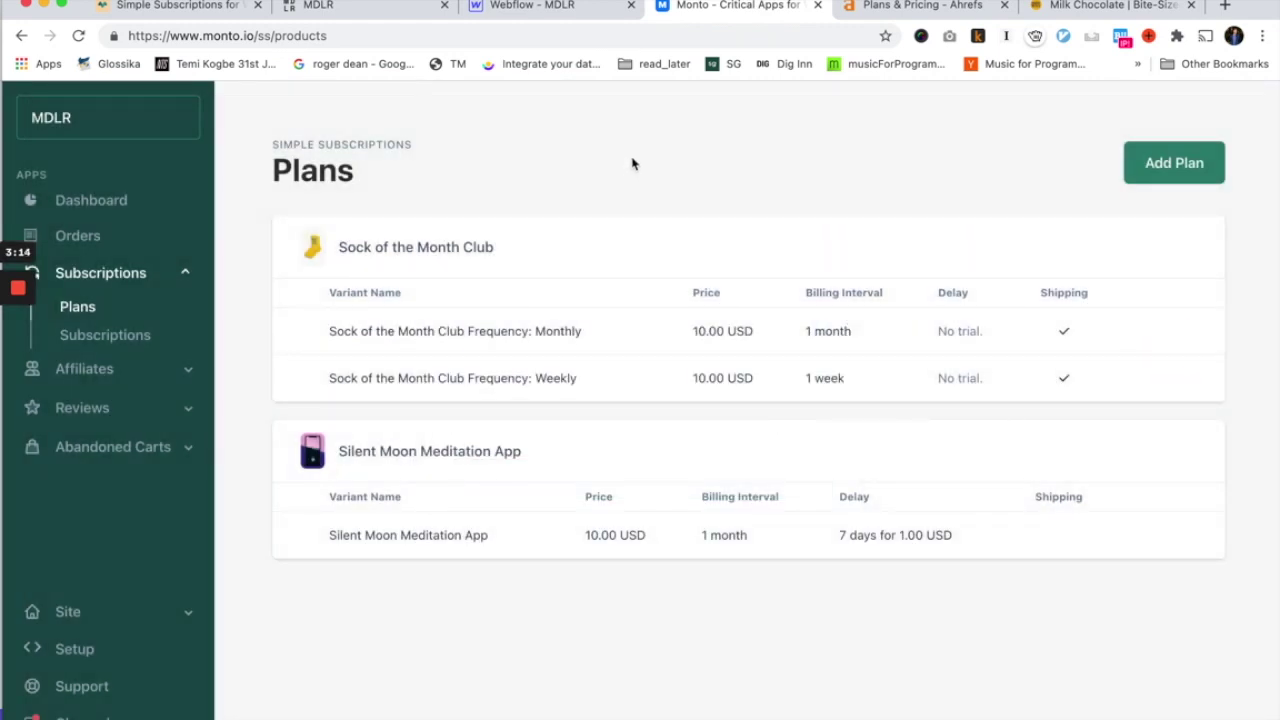
mouse_move(597, 552)
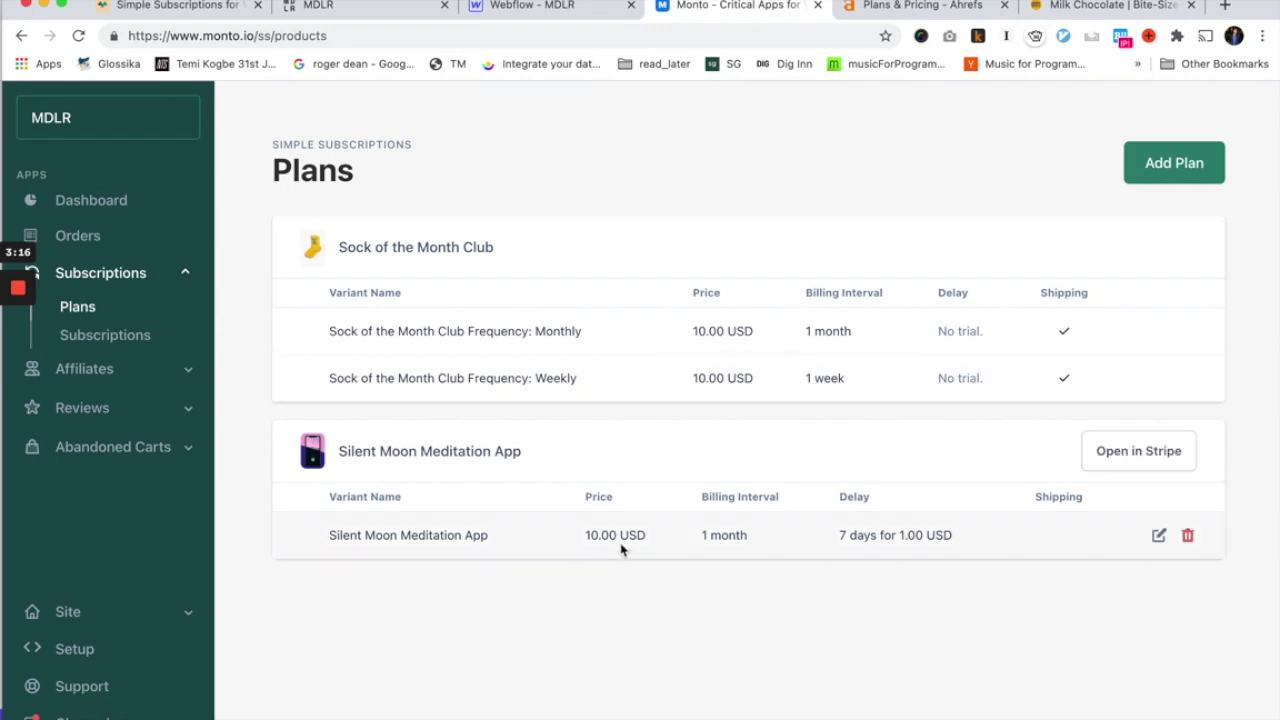